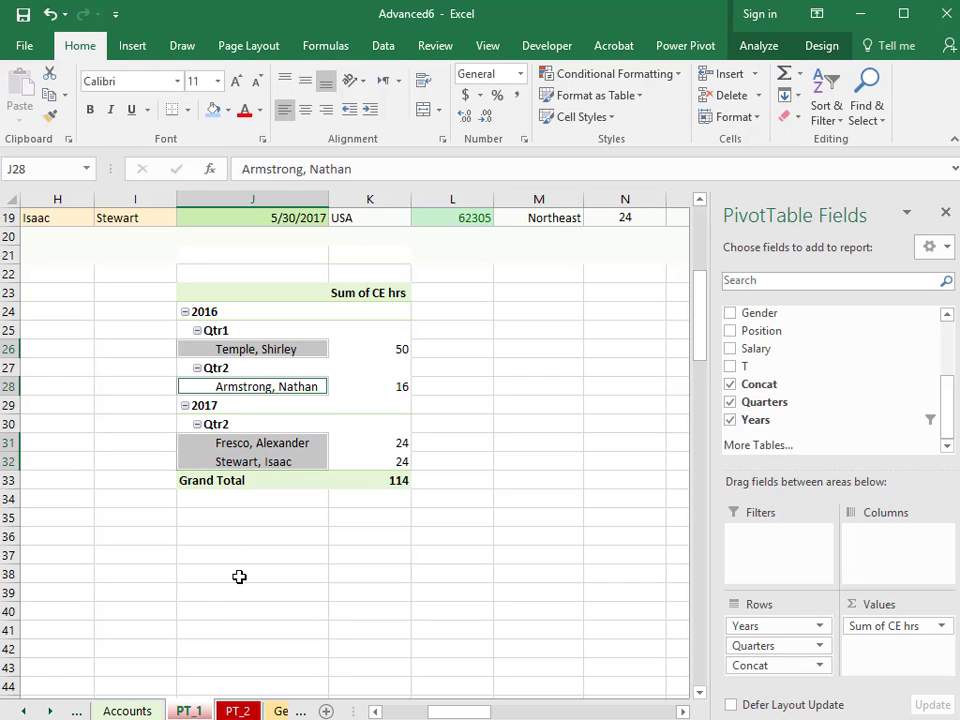
# Insert a Clustered Column PivotChart based on the CE hrs PivotTable
pyautogui.click(322, 372)
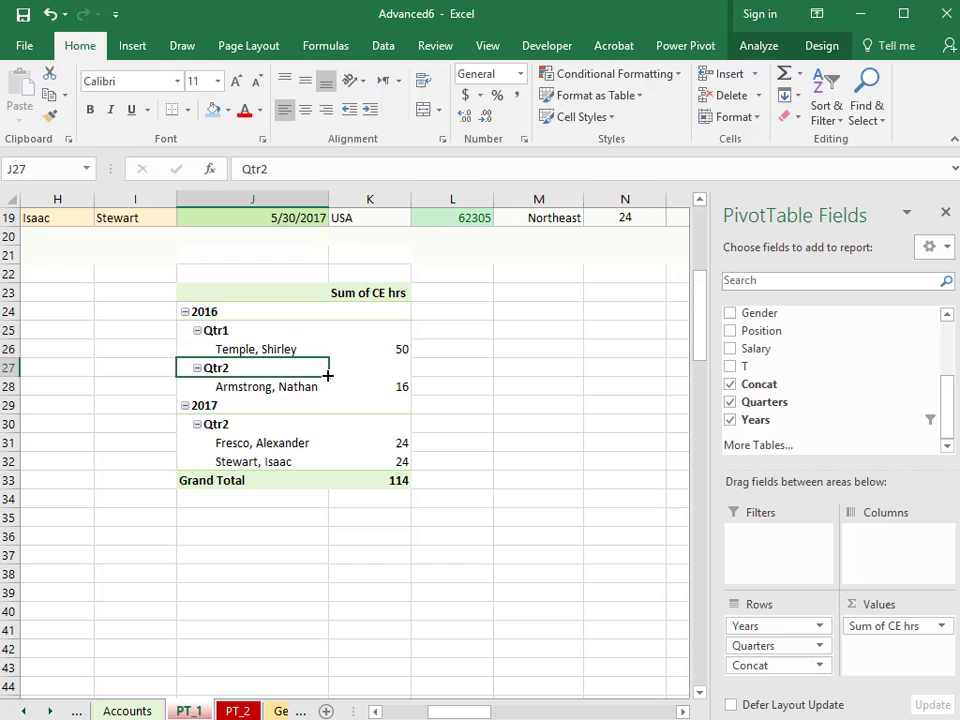
pyautogui.click(132, 48)
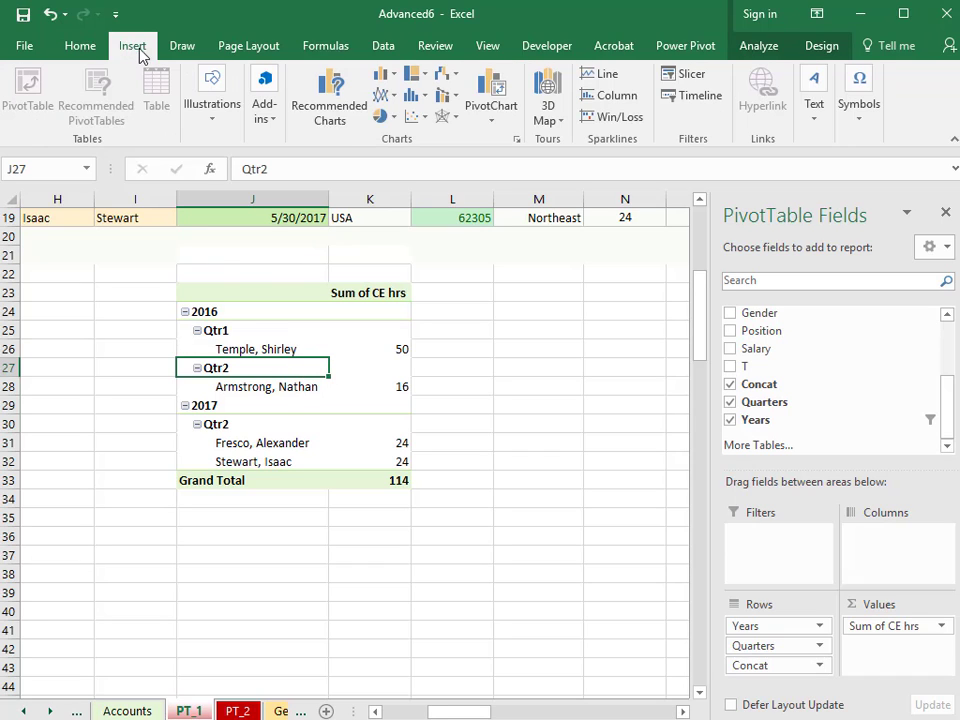
pyautogui.click(340, 120)
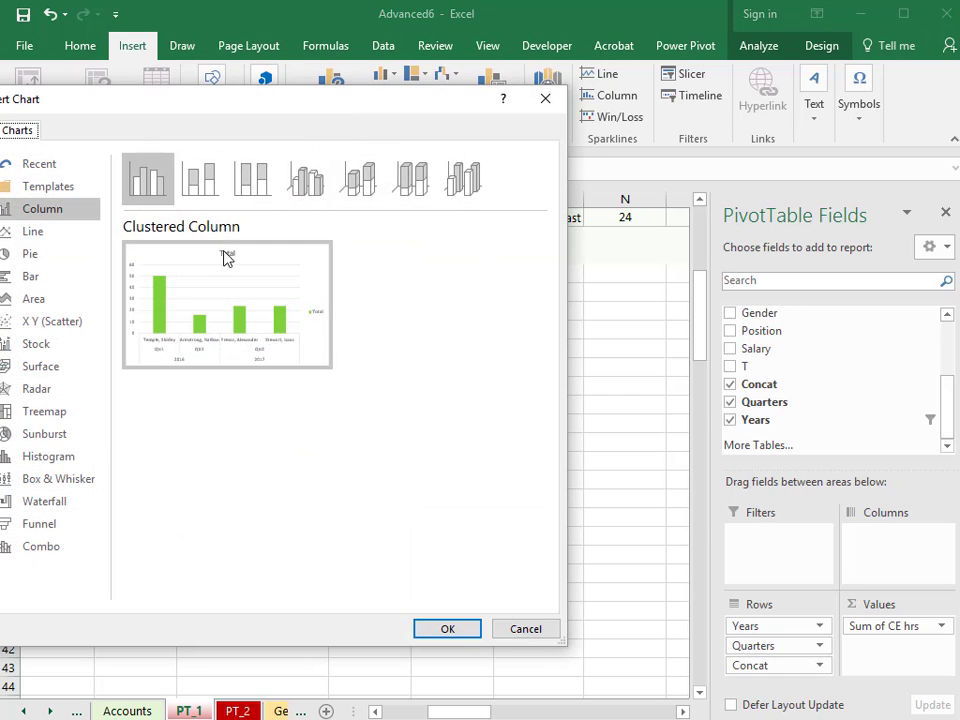
pyautogui.moveTo(196, 282)
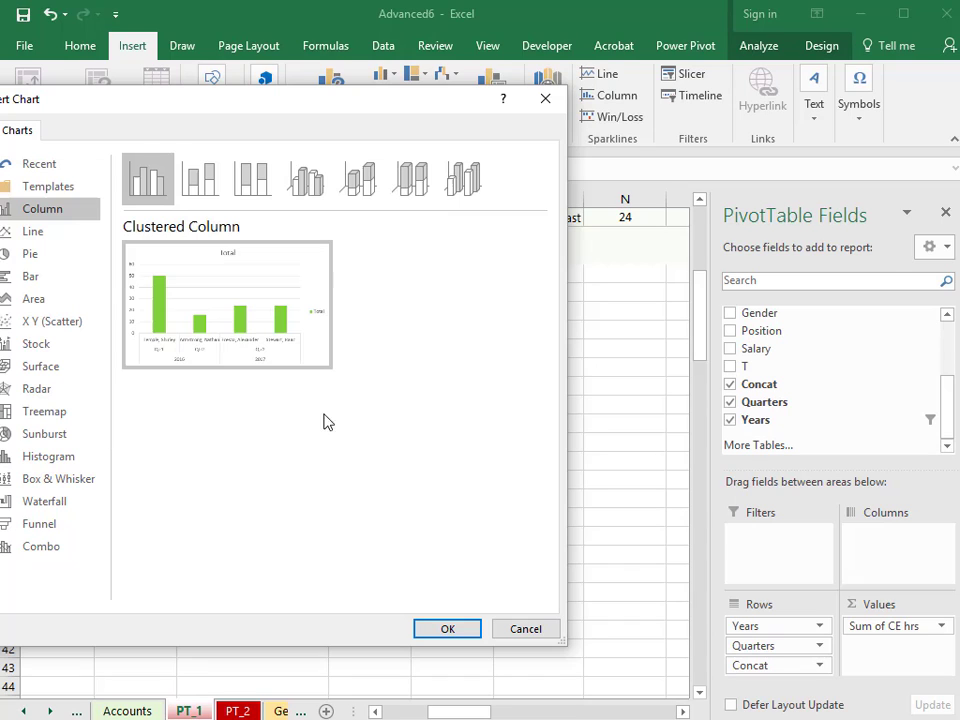
pyautogui.click(450, 630)
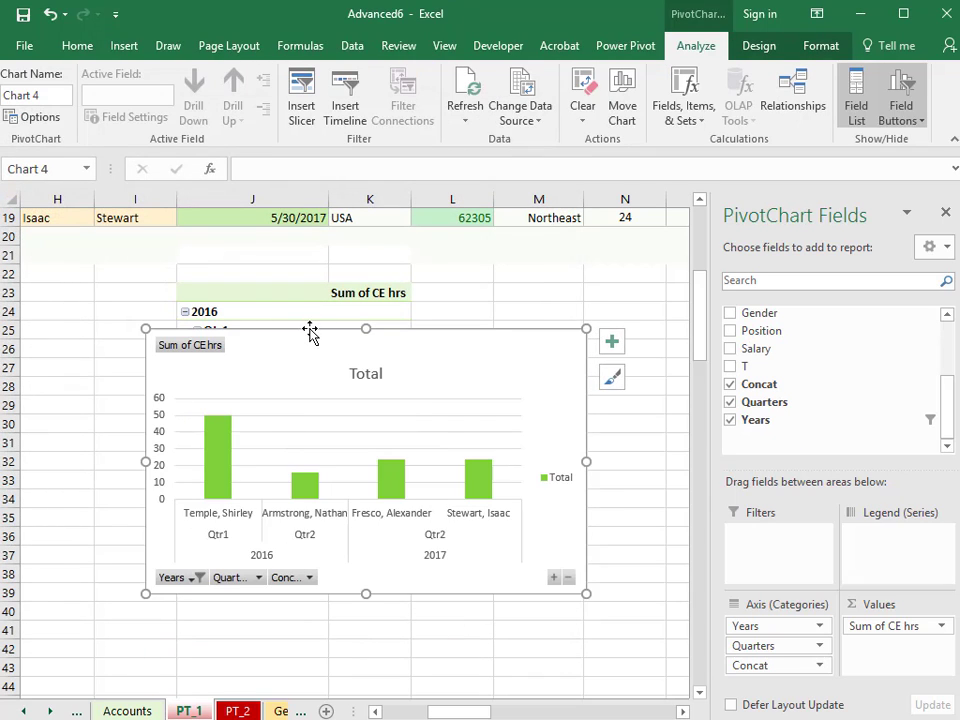
# Move the PivotChart below the PivotTable's Grand Total row so that it no longer covers the table
pyautogui.moveTo(305, 340); pyautogui.dragTo(305, 450)
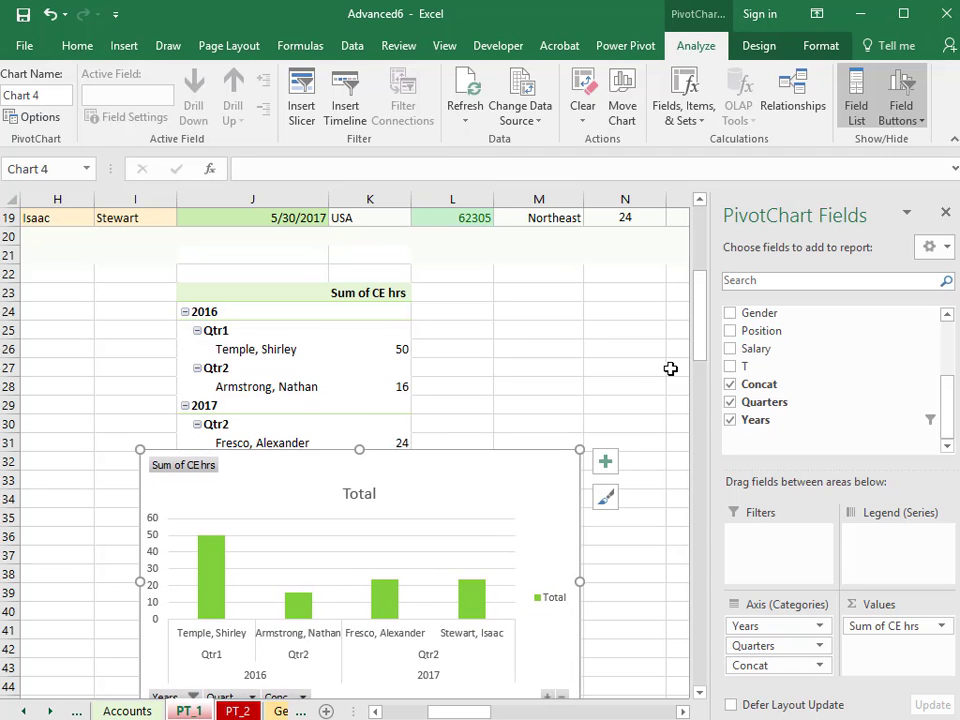
pyautogui.moveTo(701, 332); pyautogui.dragTo(696, 359)
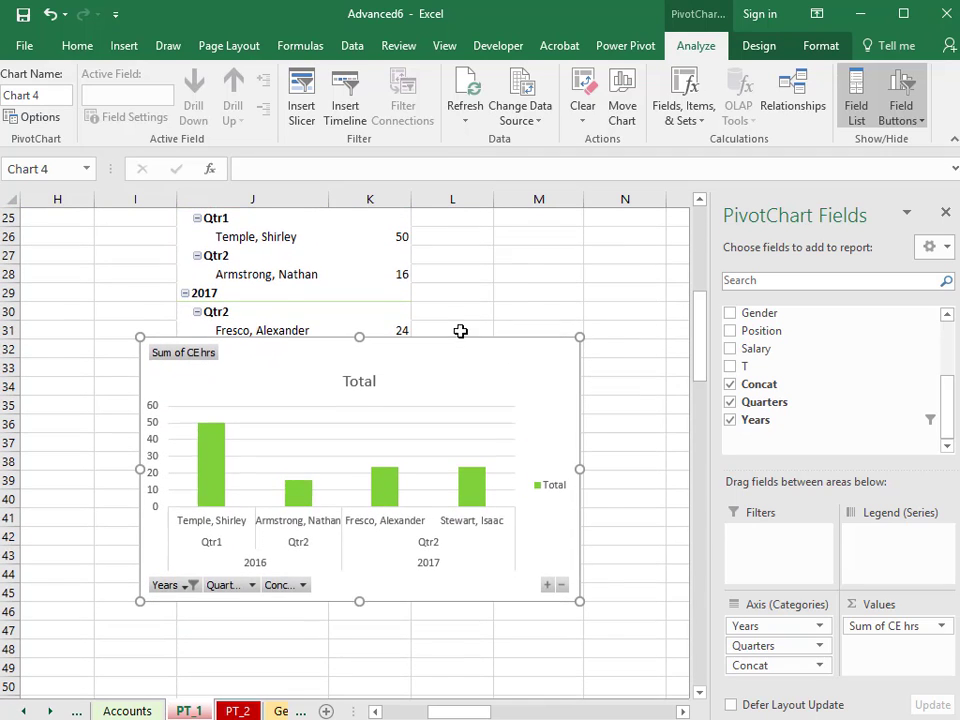
pyautogui.moveTo(450, 339); pyautogui.dragTo(440, 382)
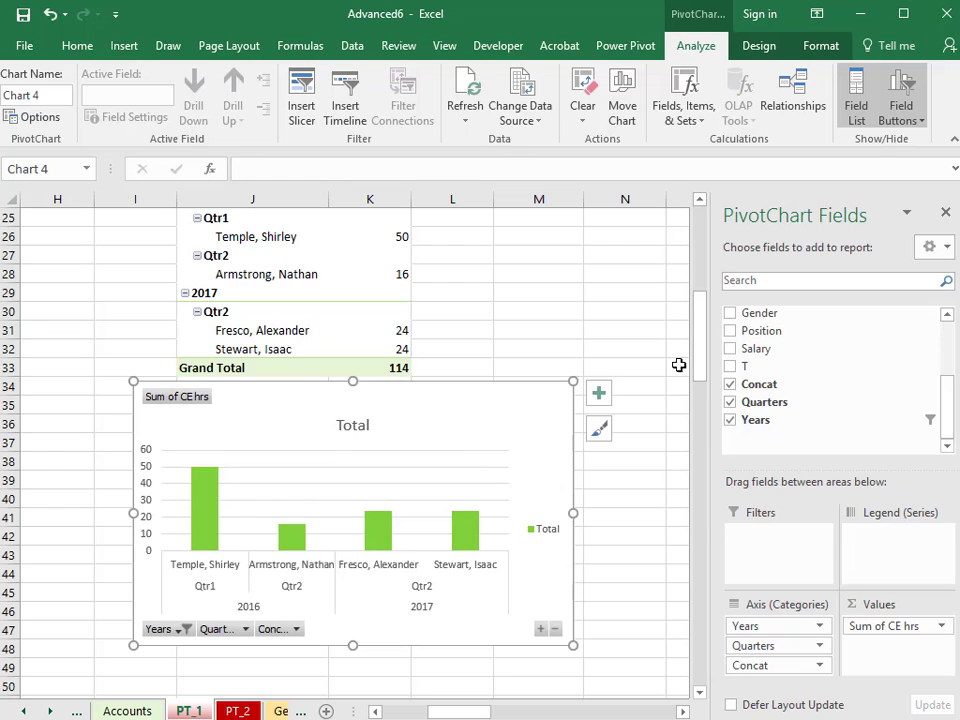
pyautogui.moveTo(697, 362); pyautogui.dragTo(707, 358)
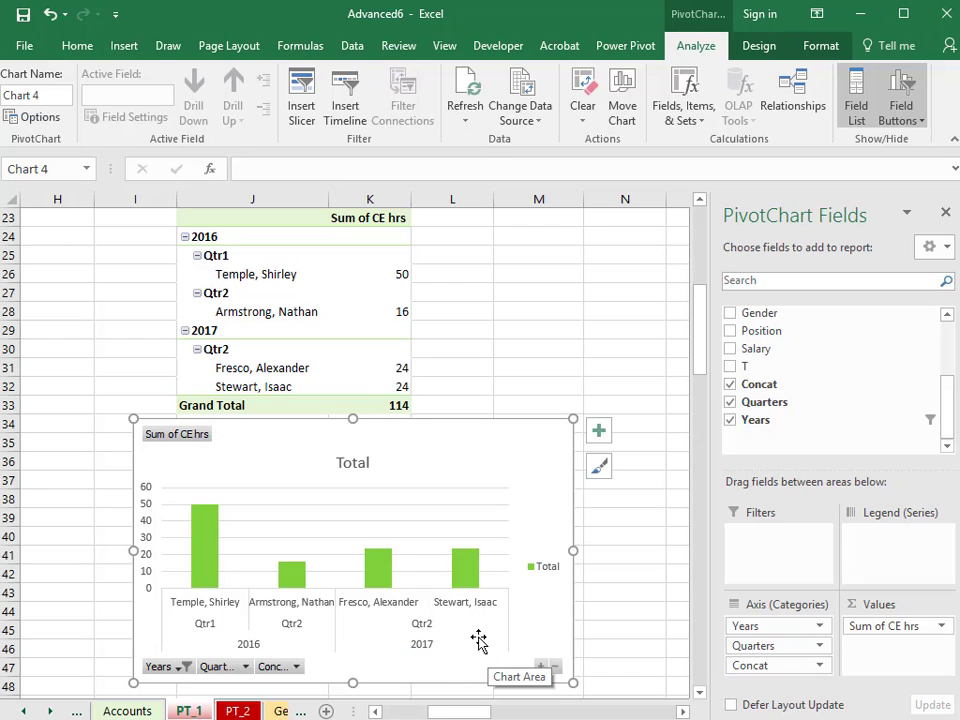
# Toggle the Qtr1 and Qtr2 details in the PivotTable and collapse both 2016 and 2017 to the year level
pyautogui.click(197, 257)
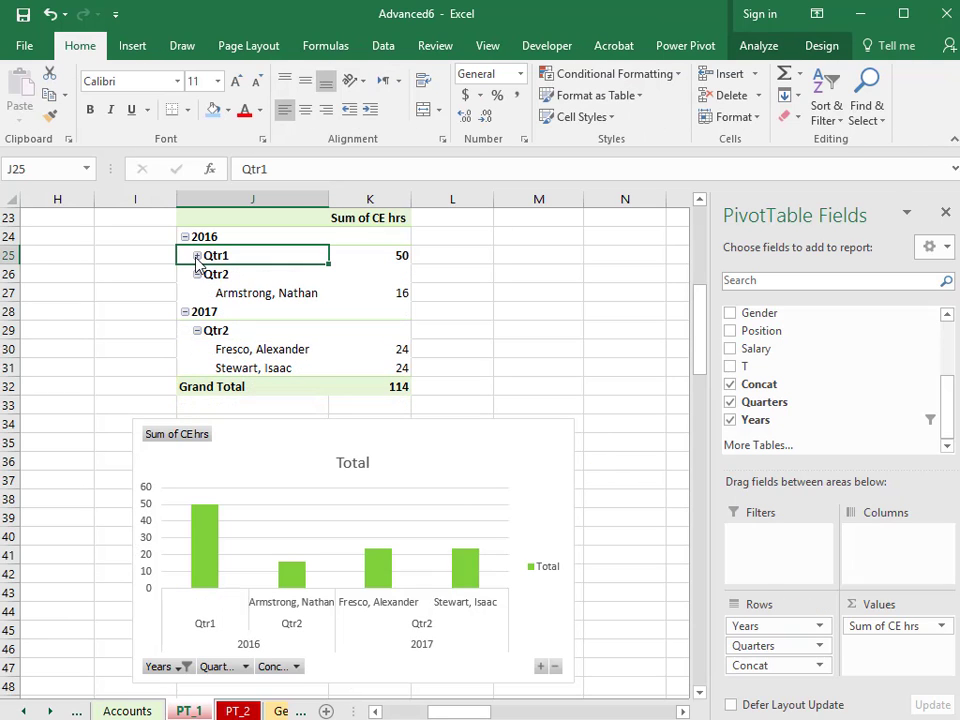
pyautogui.click(197, 256)
pyautogui.click(197, 256)
pyautogui.click(185, 237)
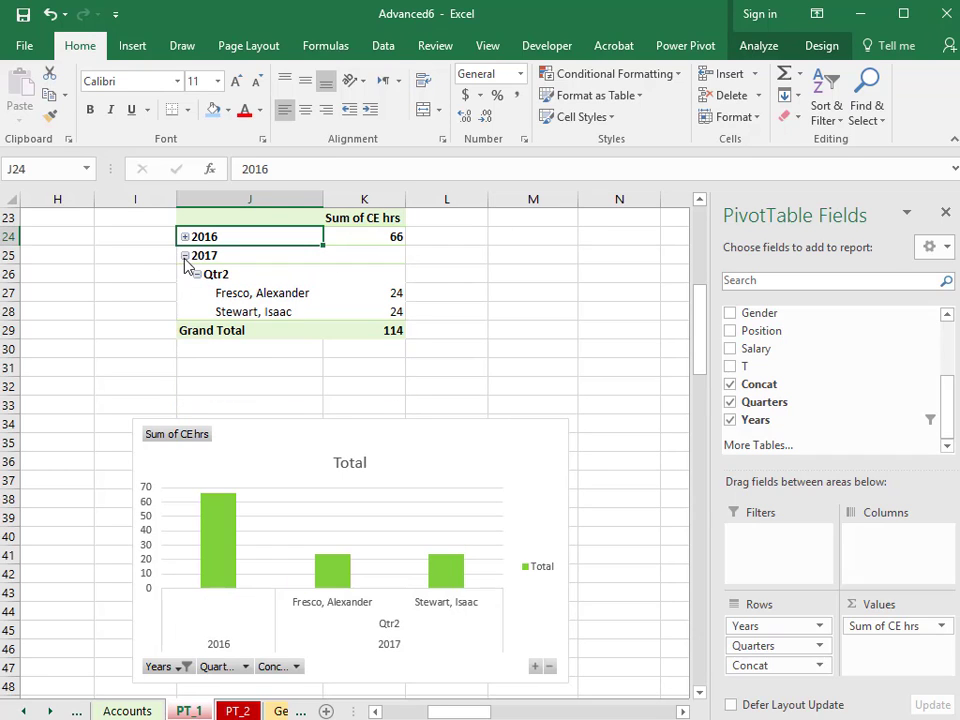
pyautogui.click(197, 275)
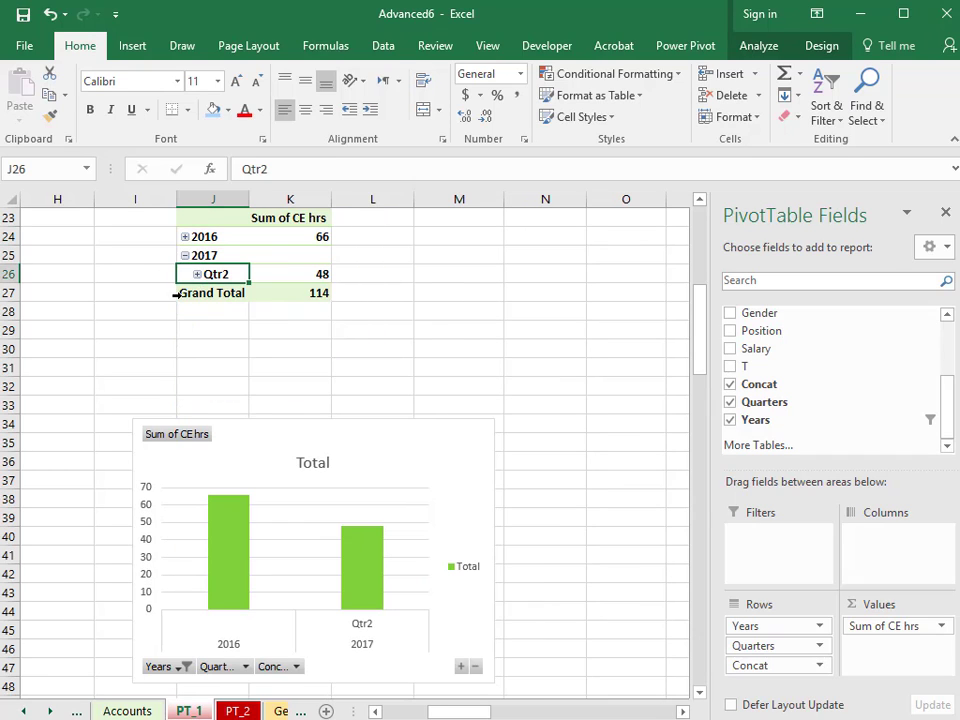
pyautogui.click(197, 275)
pyautogui.click(197, 275)
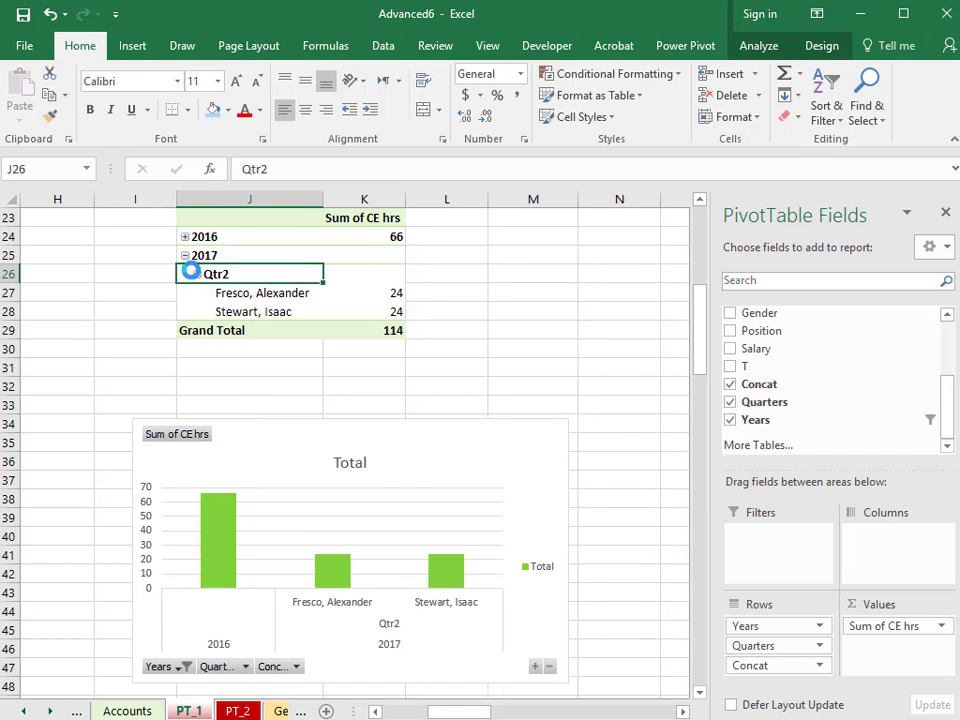
pyautogui.click(185, 256)
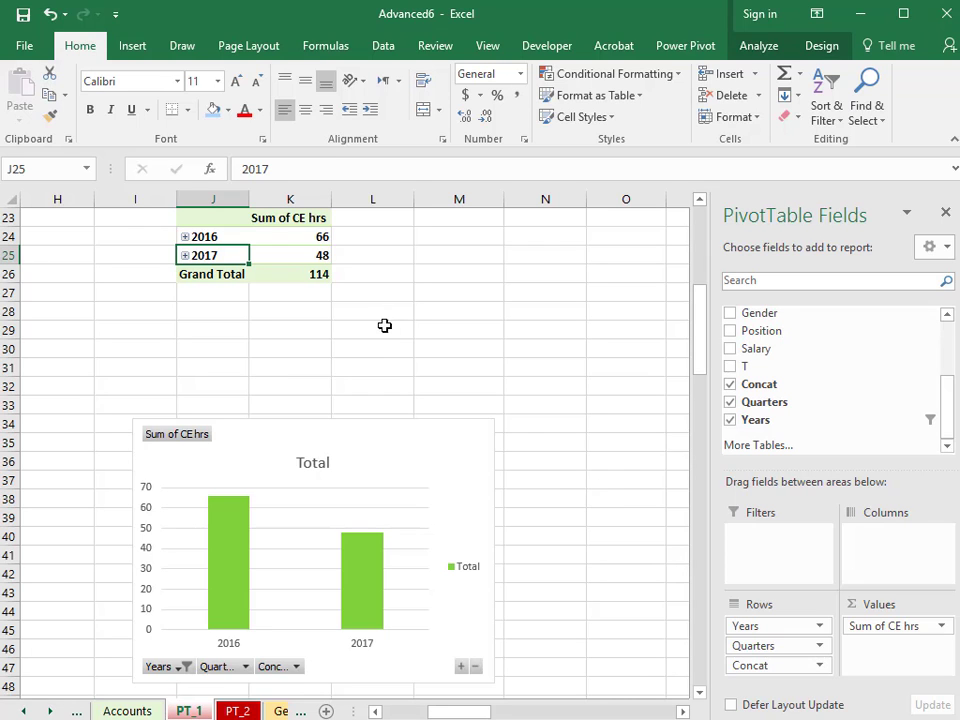
# Delete the existing PivotTable below the data and the chart beneath it
pyautogui.moveTo(698, 330); pyautogui.dragTo(703, 285)
pyautogui.moveTo(149, 443); pyautogui.dragTo(354, 529)
pyautogui.press('Delete')
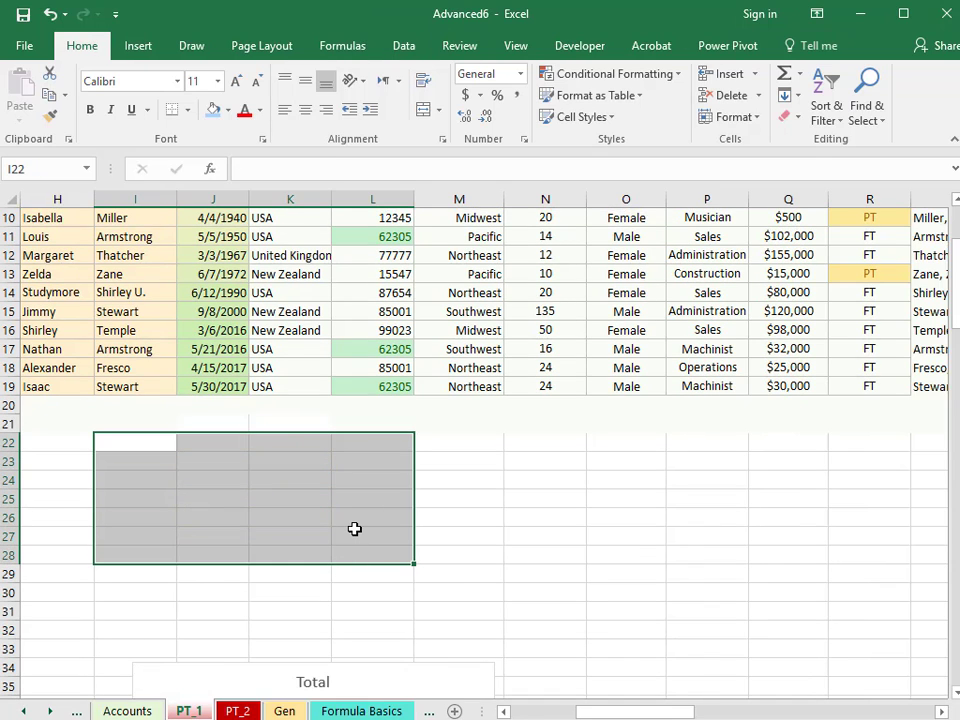
pyautogui.moveTo(953, 322); pyautogui.dragTo(915, 347)
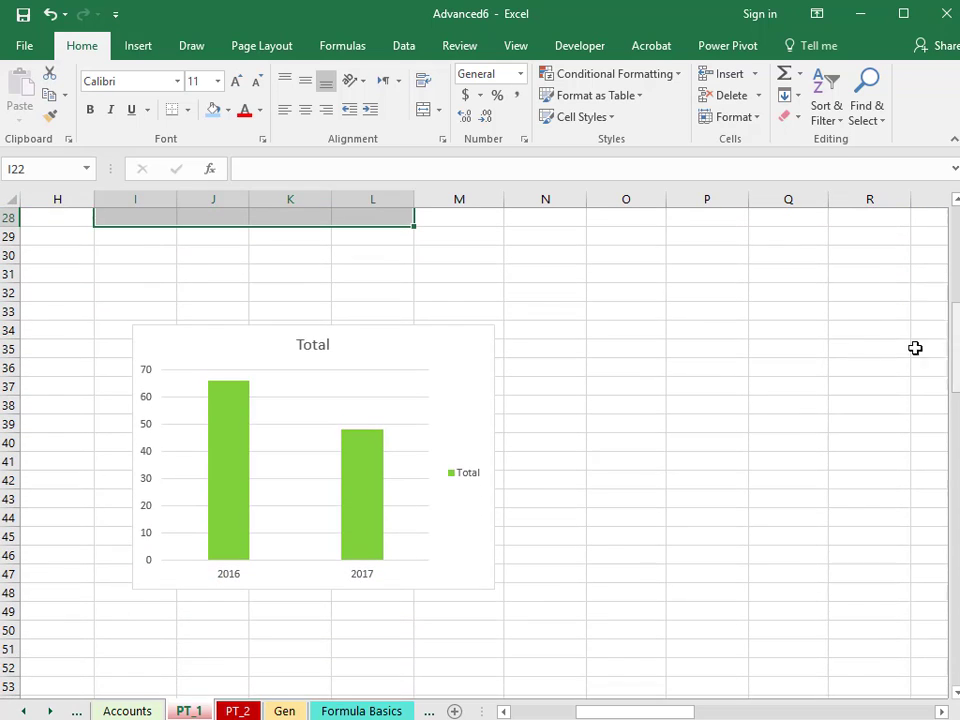
pyautogui.click(160, 330)
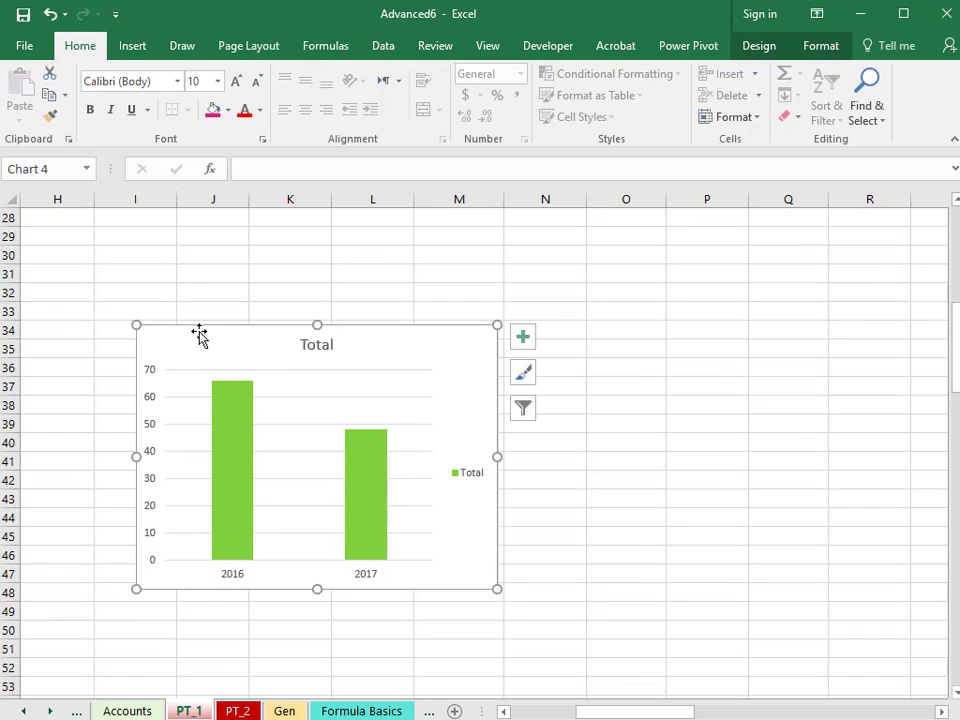
pyautogui.press('Delete')
# Start creating a PivotTable from the source data PT_1!$H$4:$S$19 and choose the existing worksheet as its destination
pyautogui.moveTo(956, 360); pyautogui.dragTo(936, 296)
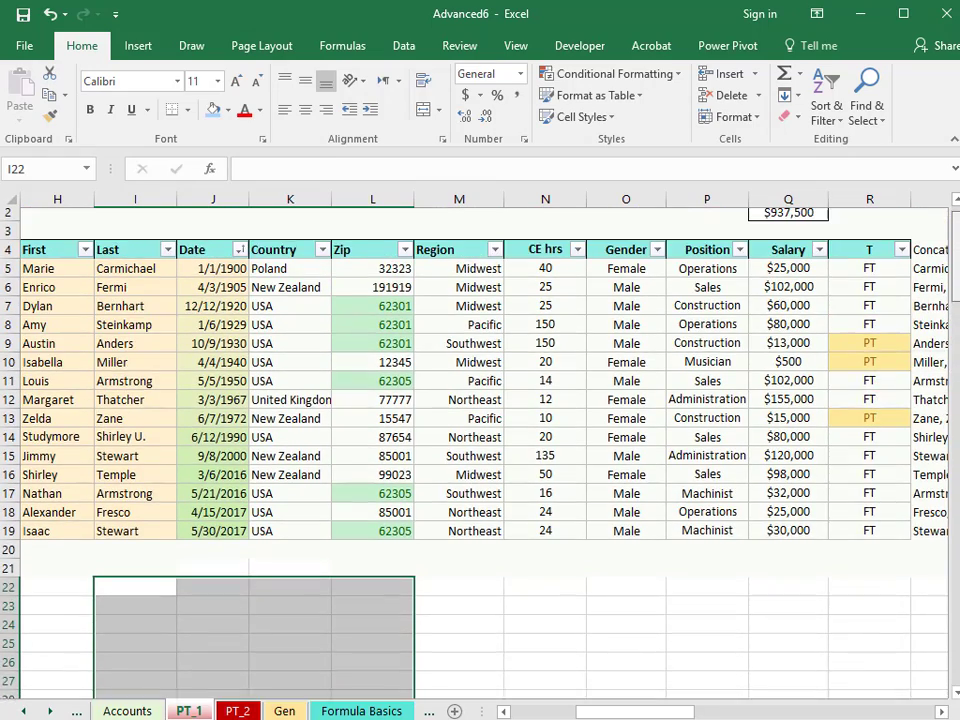
pyautogui.click(148, 369)
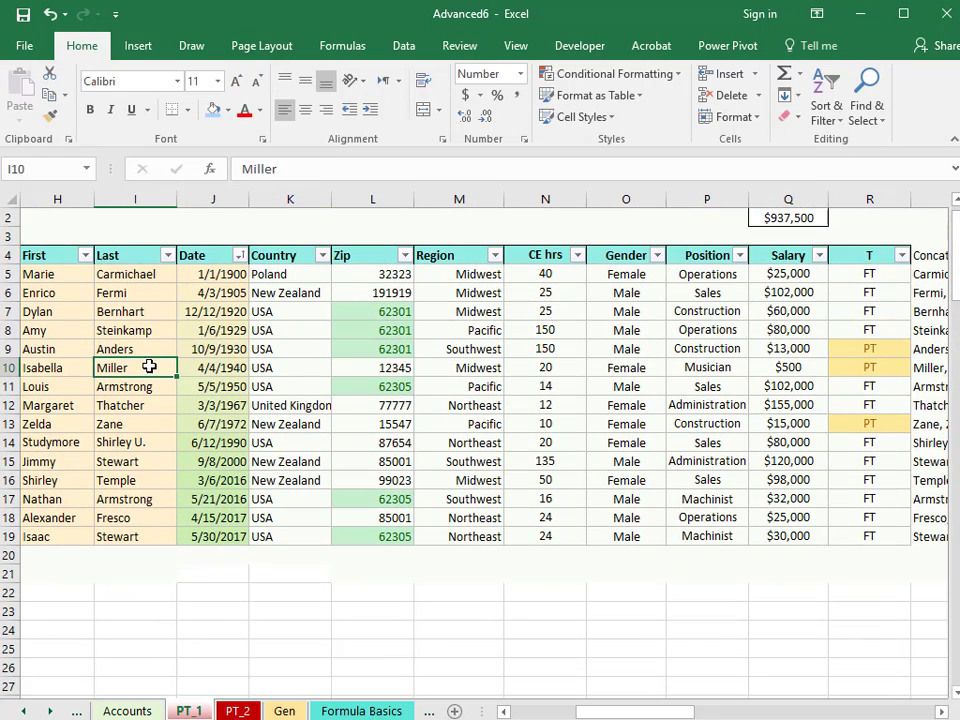
pyautogui.click(137, 47)
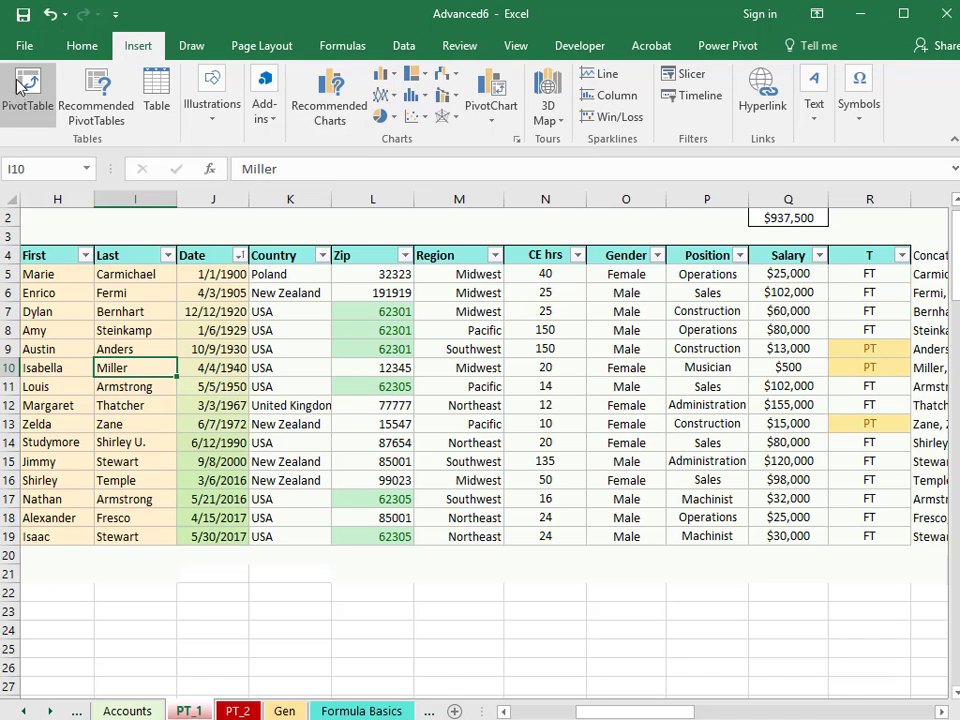
pyautogui.click(28, 103)
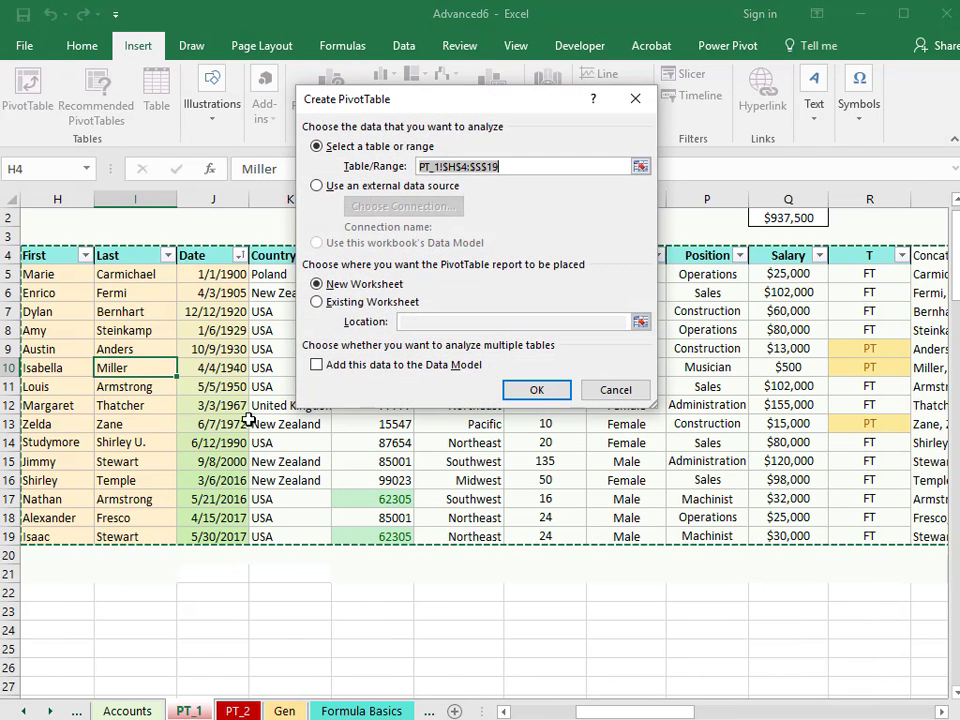
pyautogui.click(320, 303)
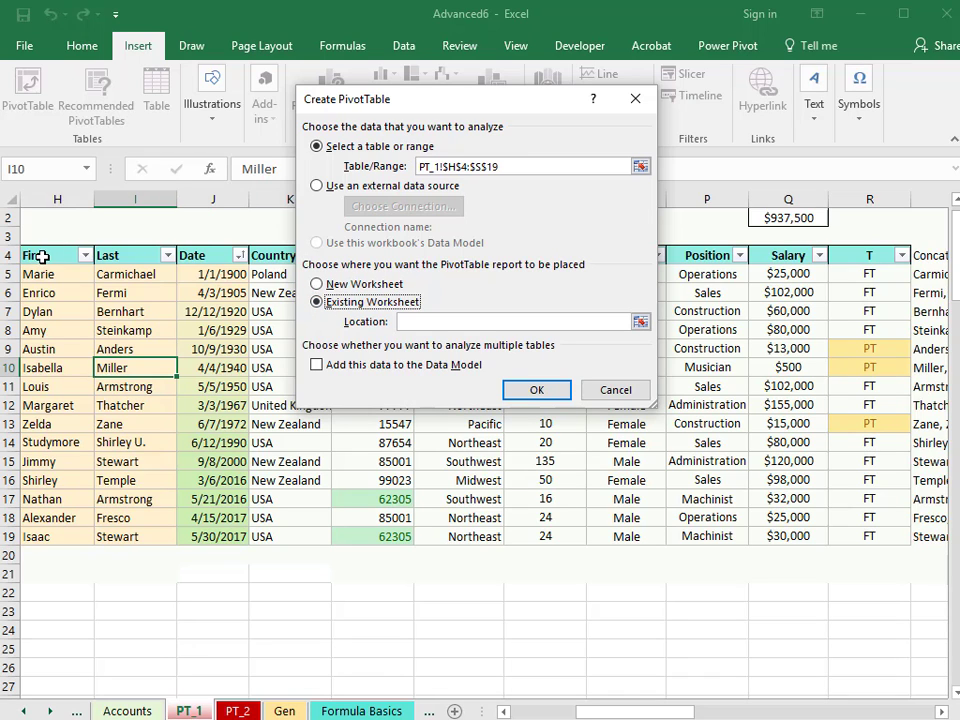
# Set the PivotTable location to PT_1!$I$23 and create the table
pyautogui.moveTo(43, 255); pyautogui.dragTo(929, 538)
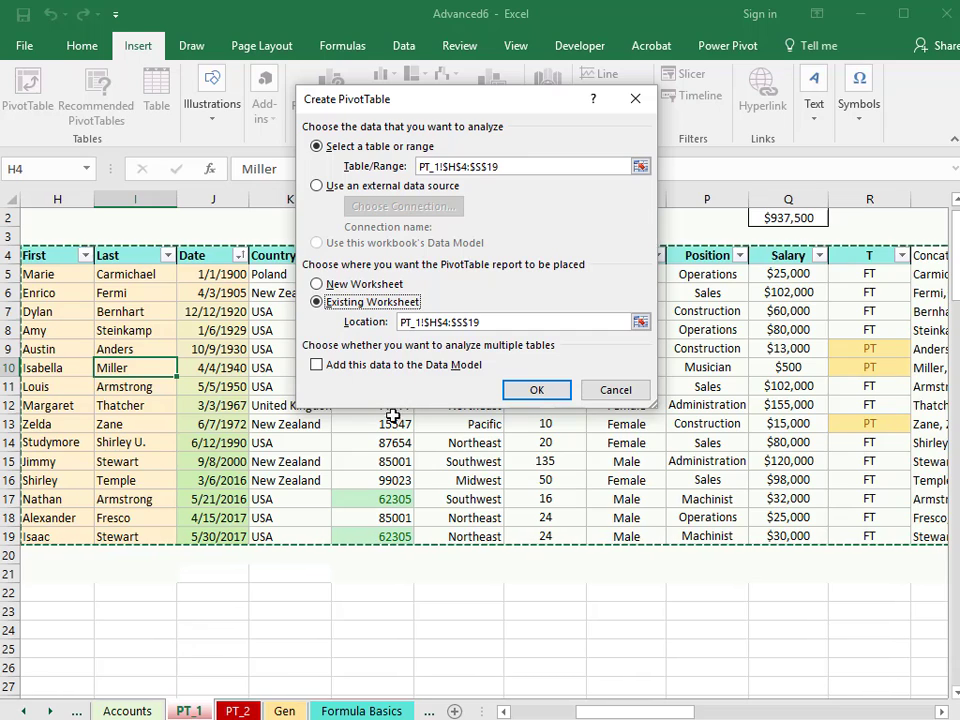
pyautogui.doubleClick(477, 323)
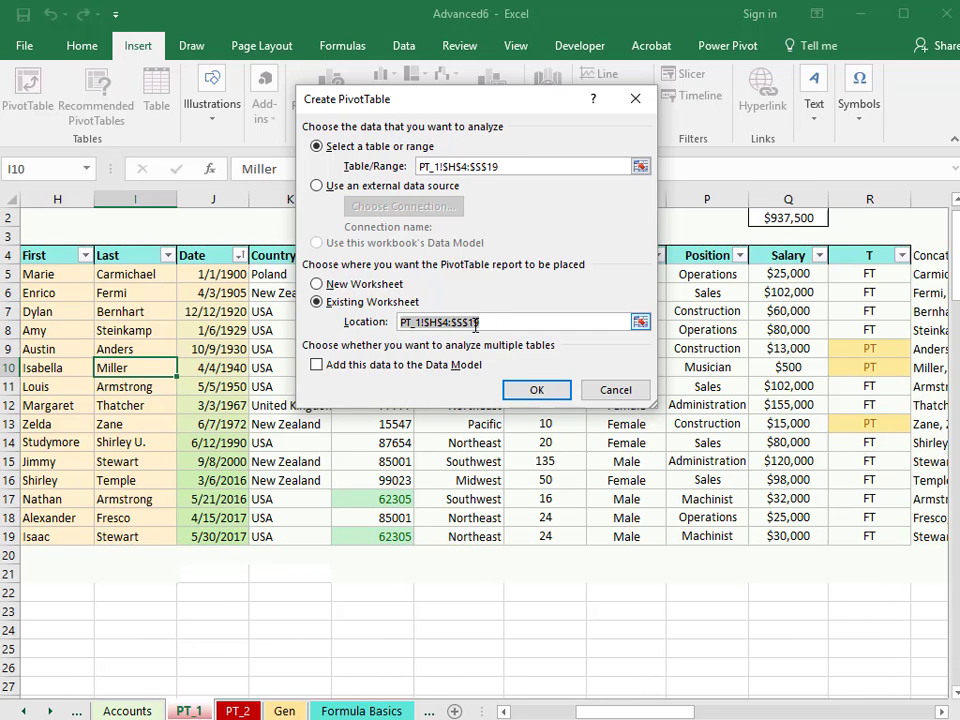
pyautogui.click(125, 612)
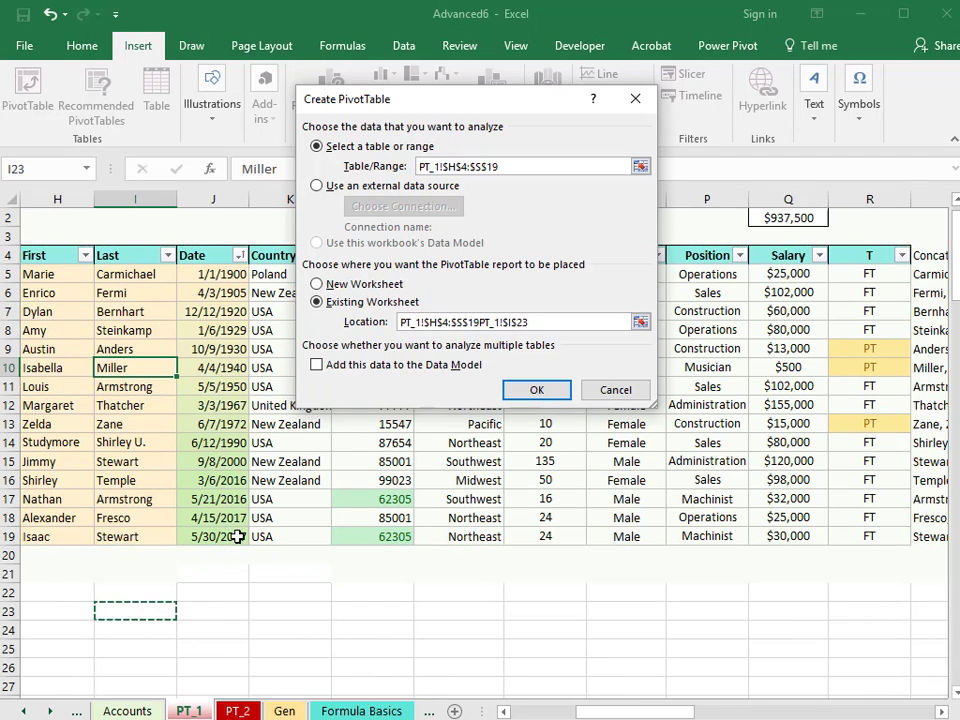
pyautogui.moveTo(528, 322); pyautogui.dragTo(388, 310)
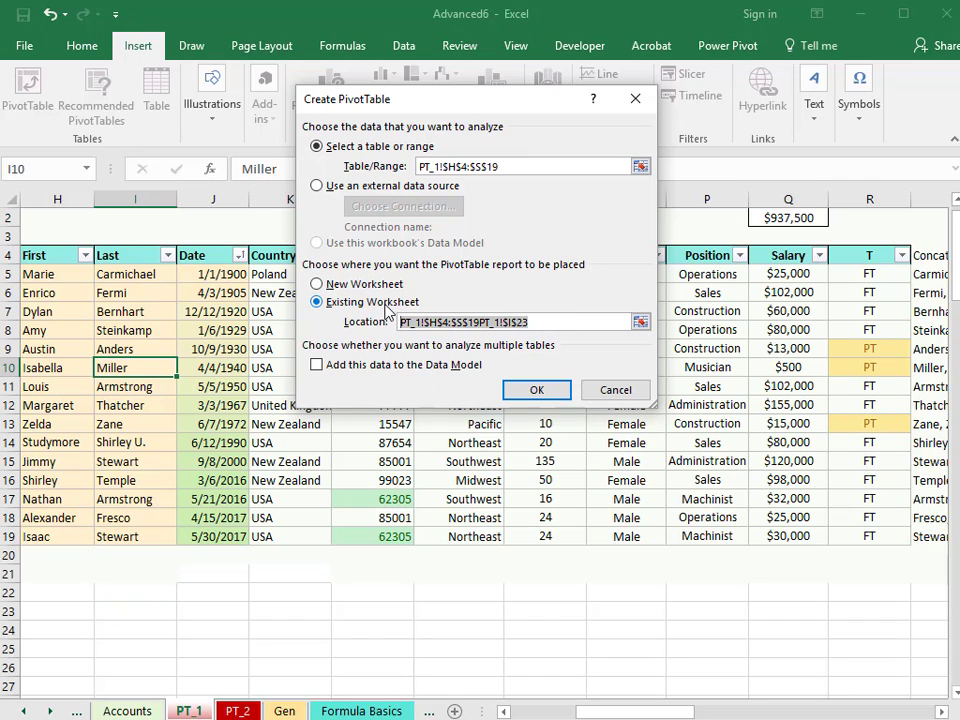
pyautogui.press('BackSpace')
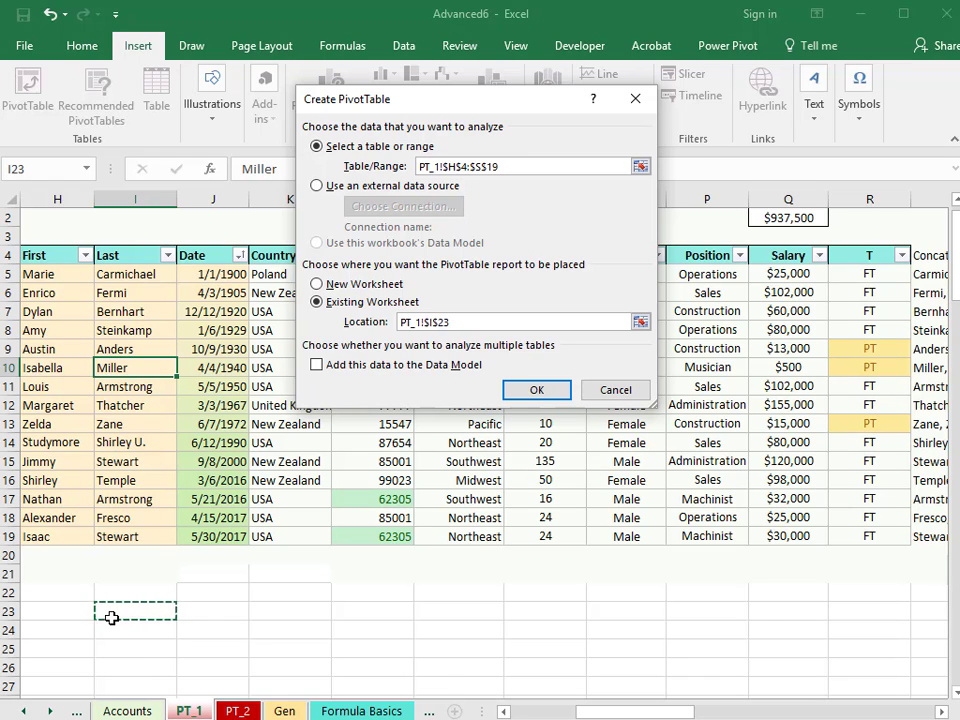
pyautogui.click(537, 390)
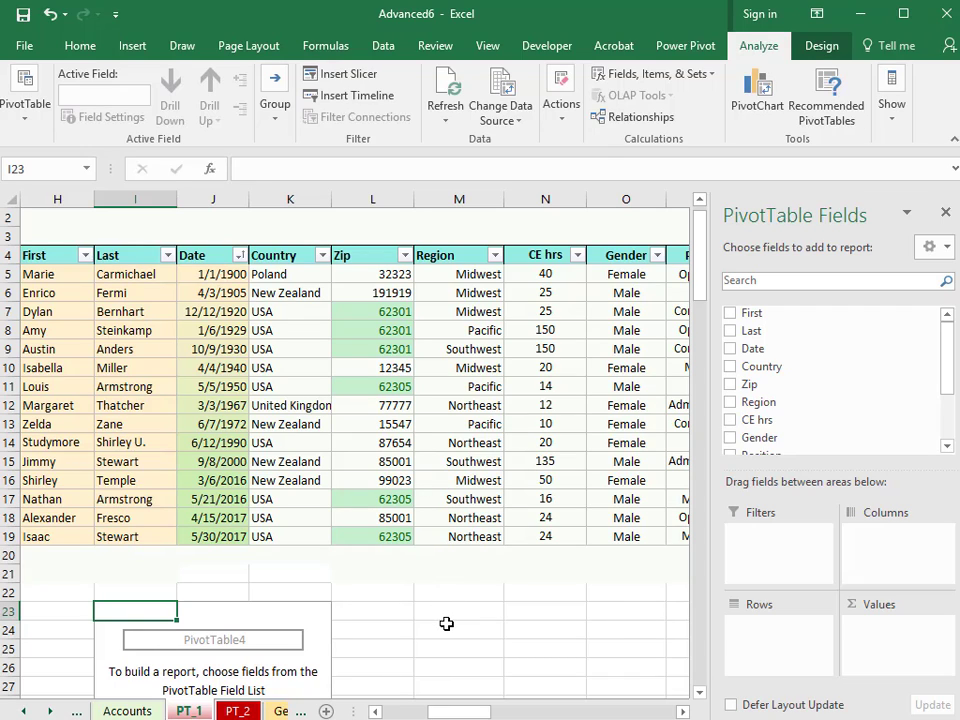
# Add the CE hrs field as summed values and the Date field as rows of the new PivotTable
pyautogui.click(731, 420)
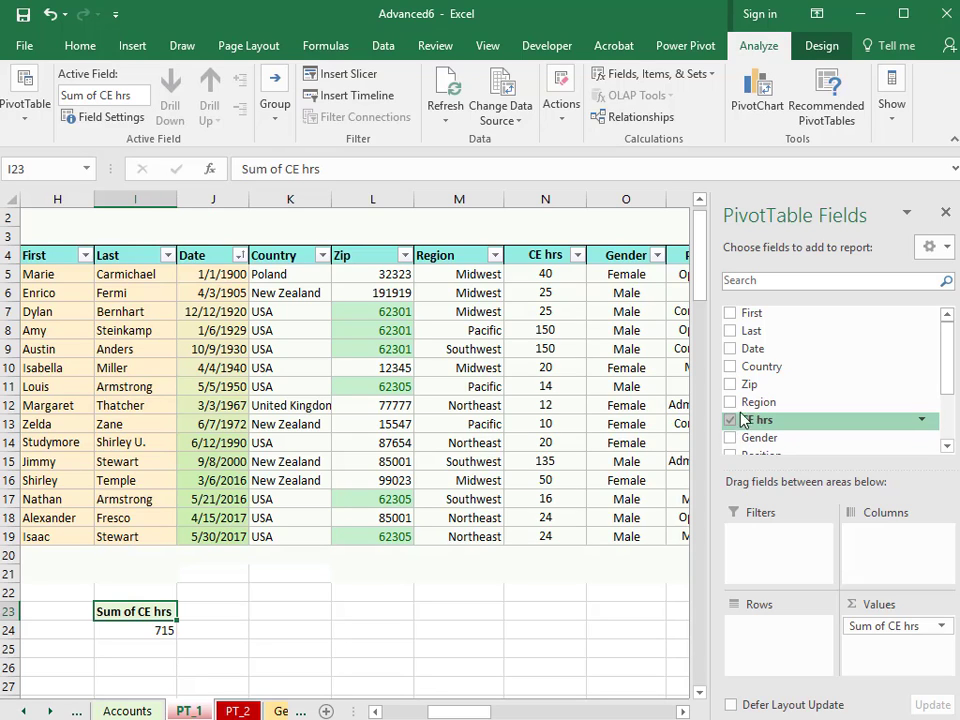
pyautogui.click(730, 349)
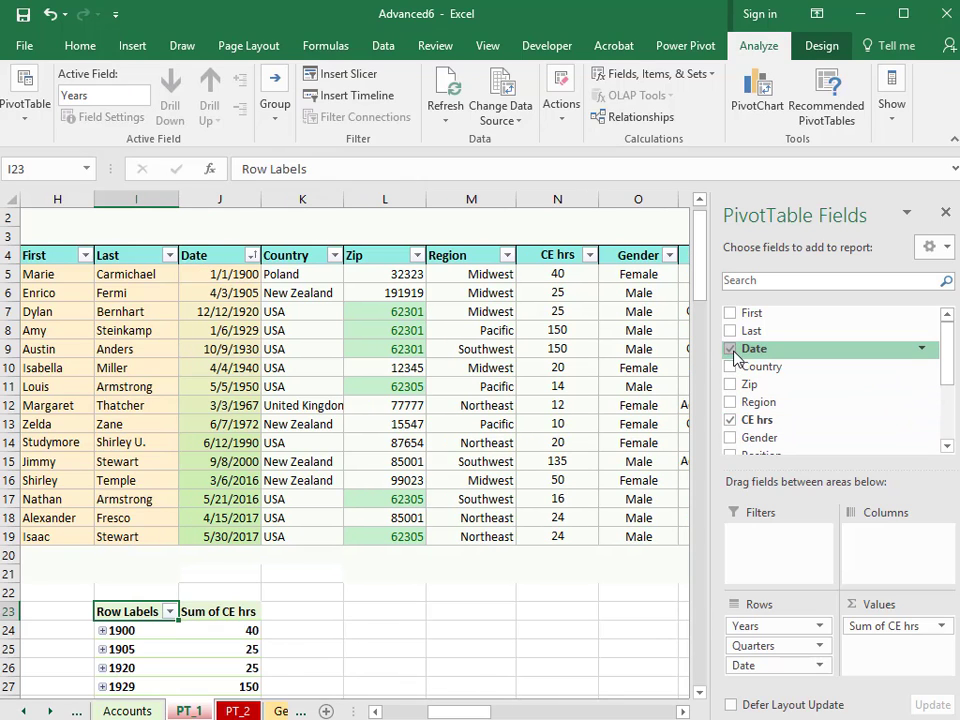
pyautogui.click(703, 289)
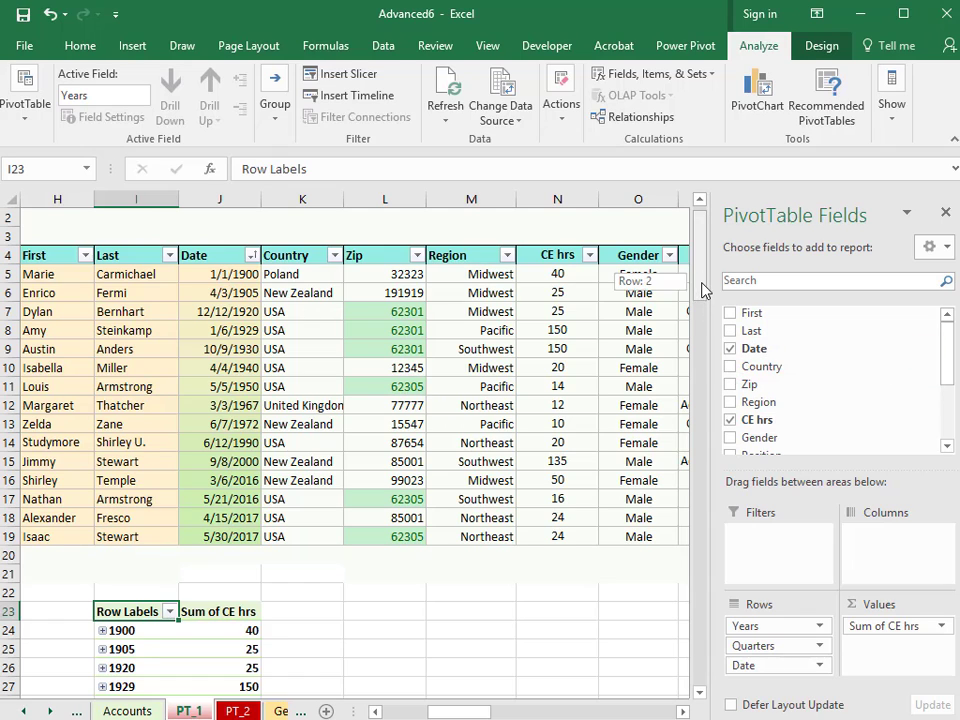
pyautogui.moveTo(702, 289); pyautogui.dragTo(695, 320)
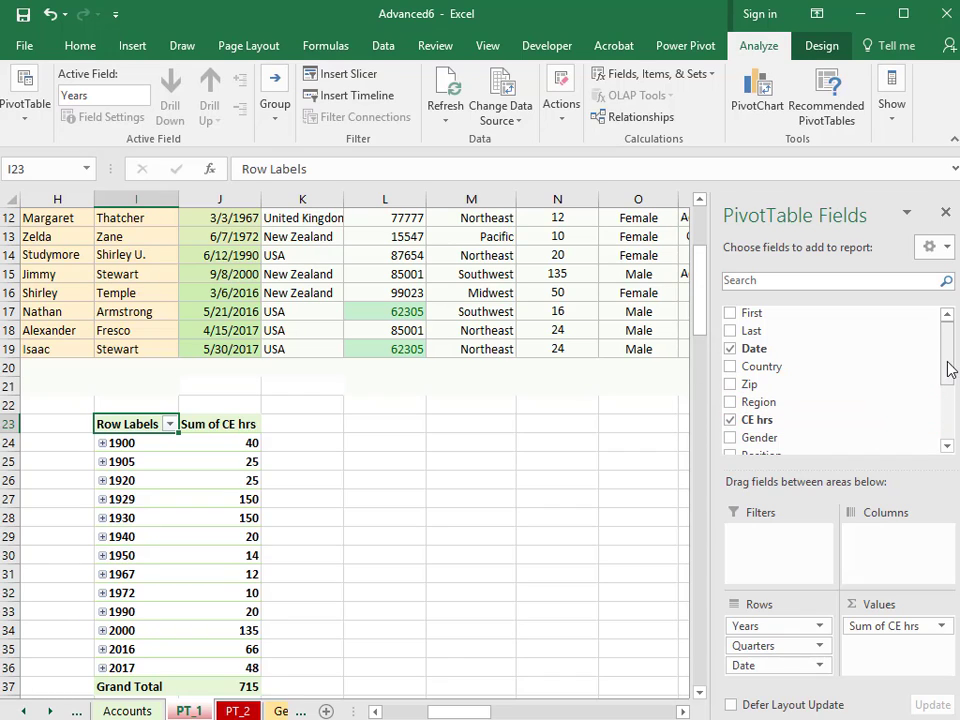
# Filter the Years field of the PivotTable to show only 2016 and 2017
pyautogui.moveTo(951, 368); pyautogui.dragTo(938, 427)
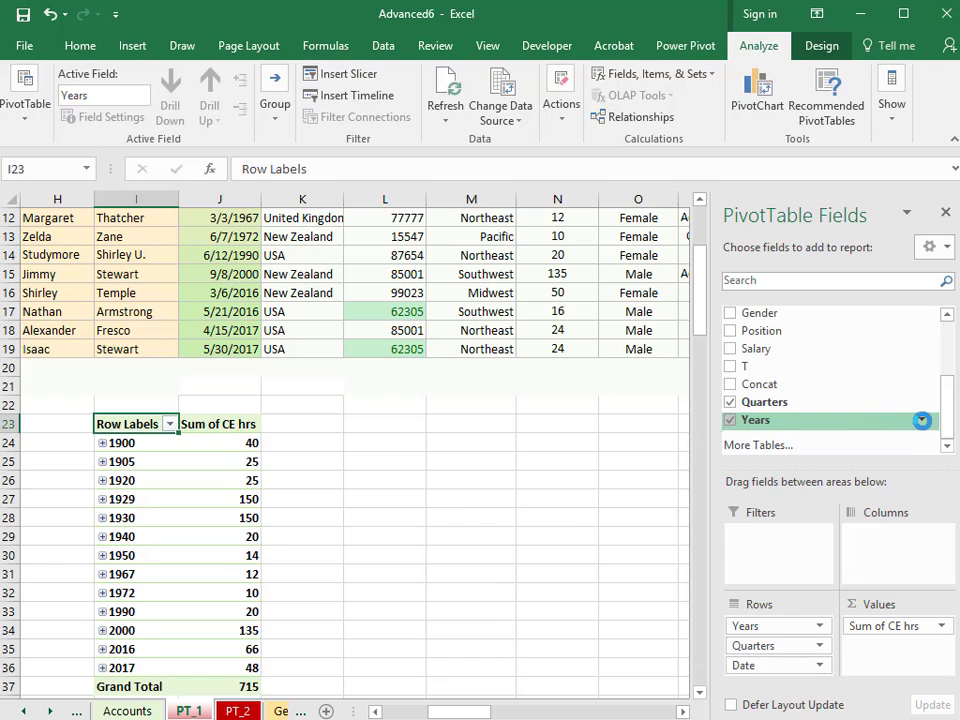
pyautogui.click(921, 421)
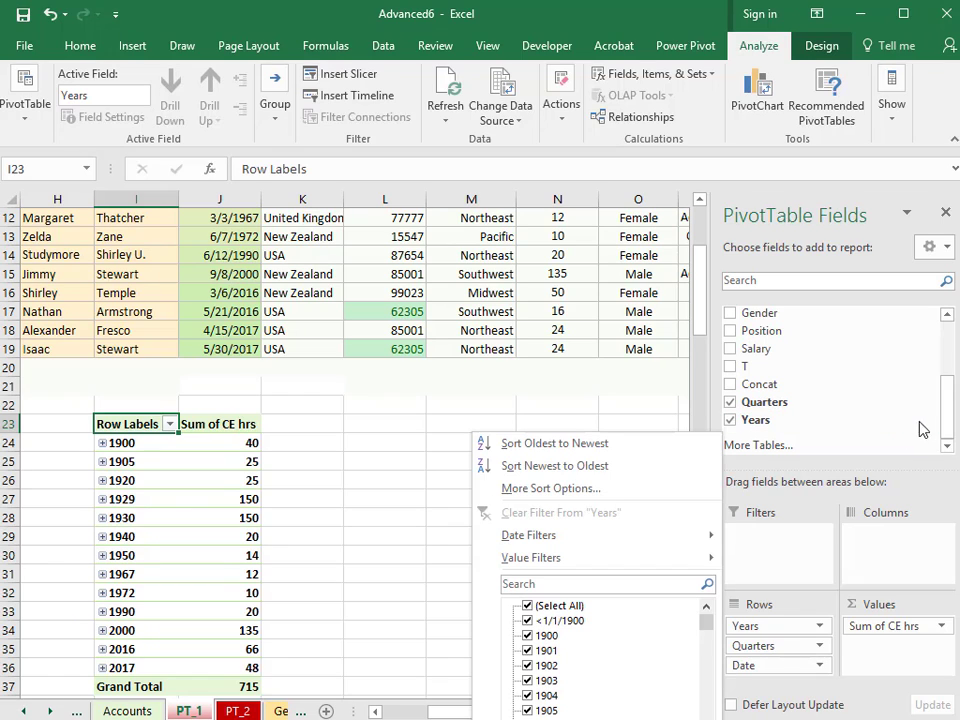
pyautogui.click(528, 606)
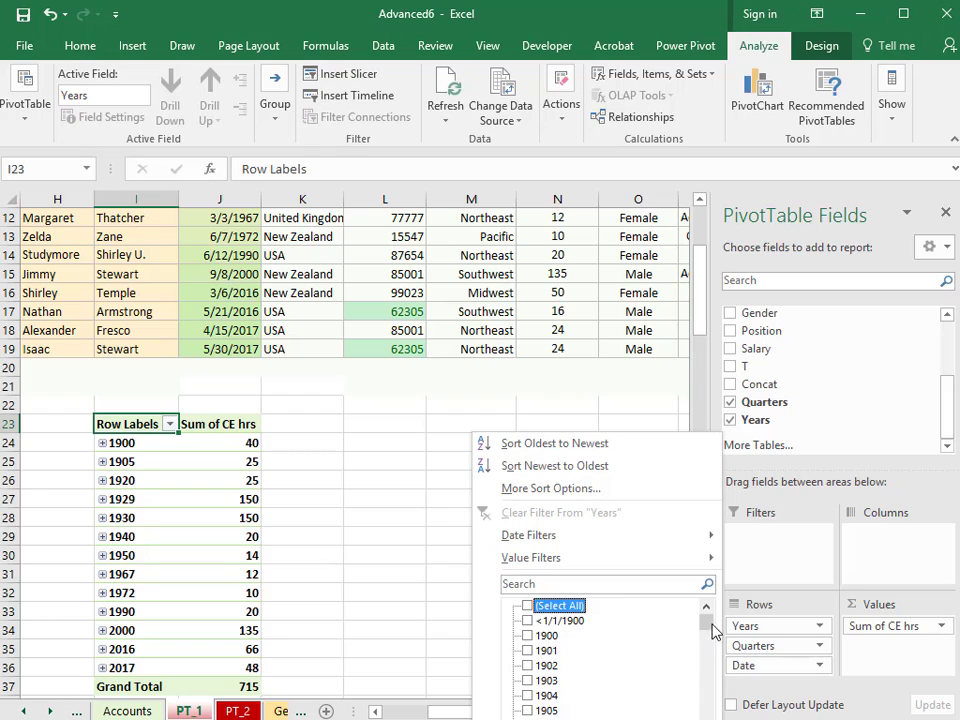
pyautogui.moveTo(708, 618); pyautogui.dragTo(705, 702)
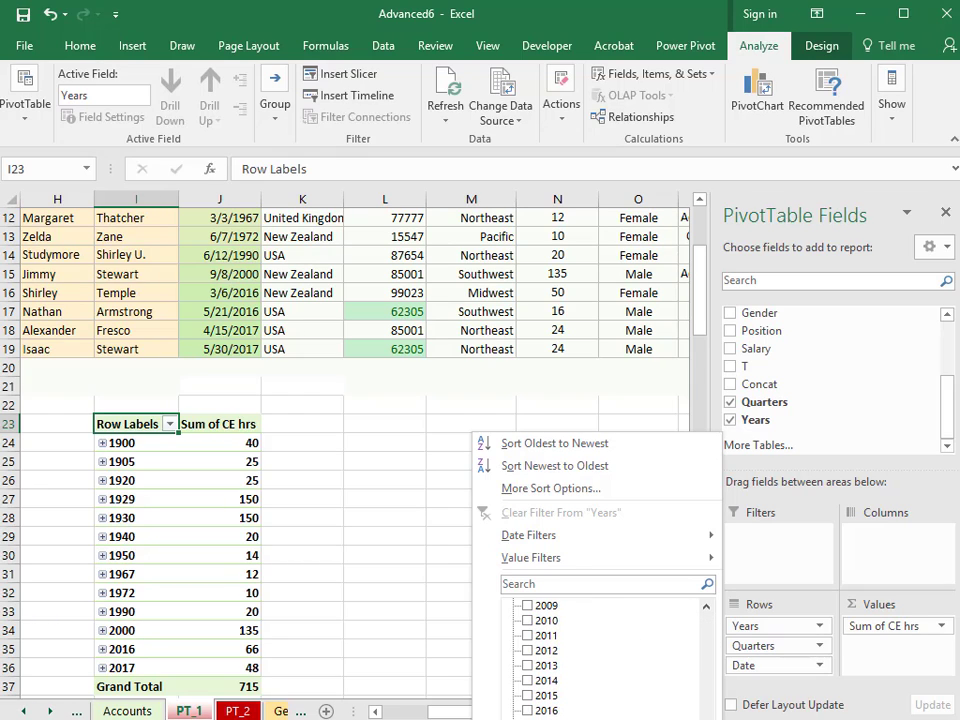
pyautogui.click(527, 711)
pyautogui.click(595, 719)
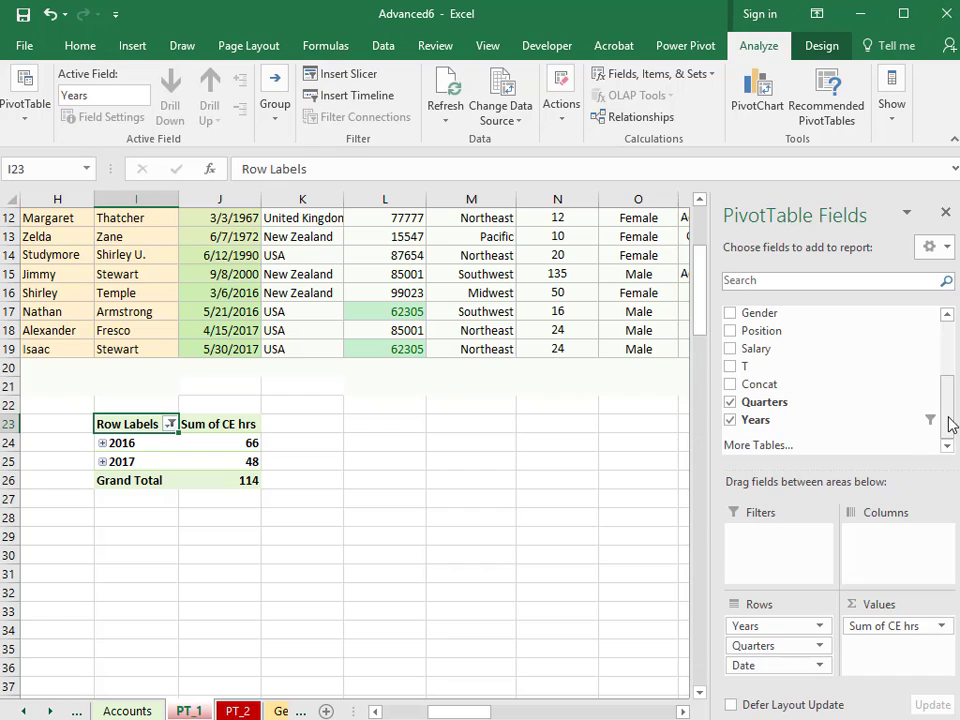
# Expand 2016 and 2017 in the PivotTable through their quarters down to the individual months
pyautogui.click(102, 443)
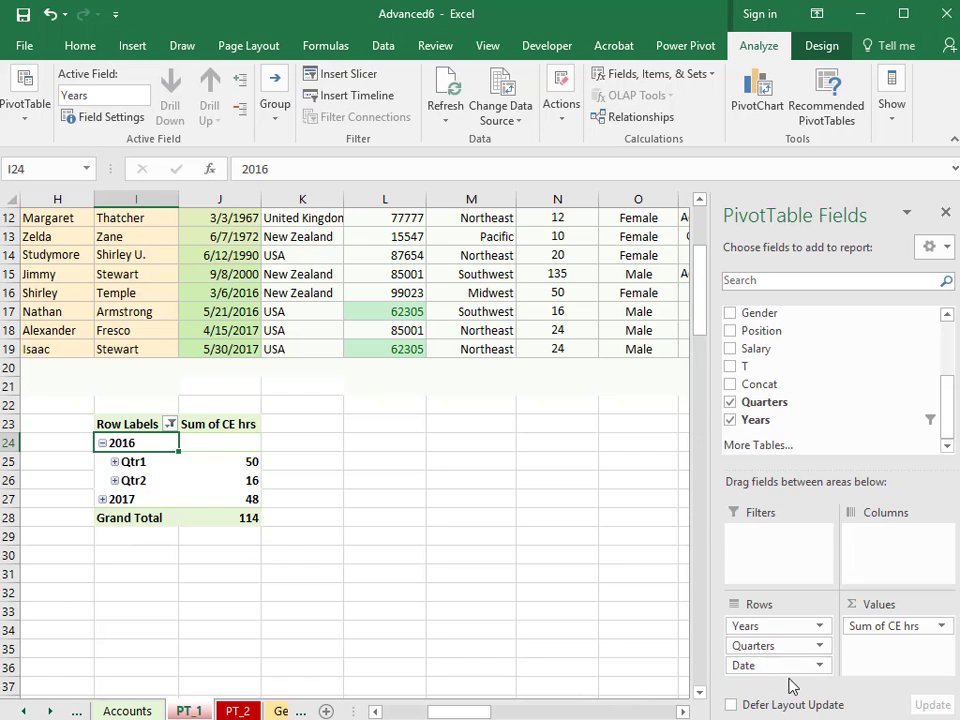
pyautogui.click(102, 499)
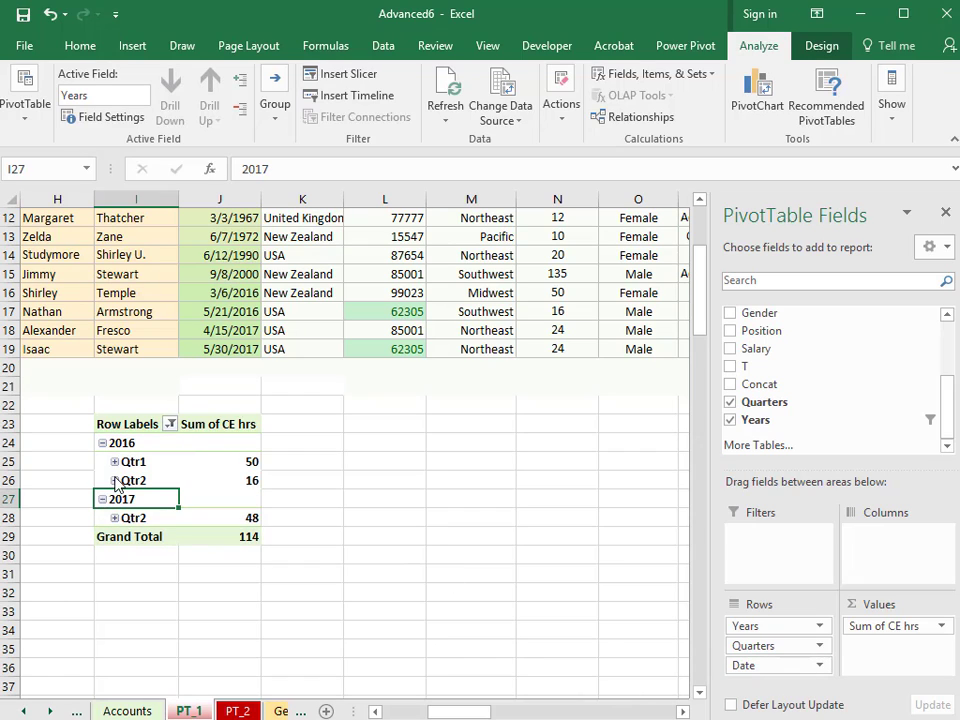
pyautogui.click(114, 480)
pyautogui.click(115, 462)
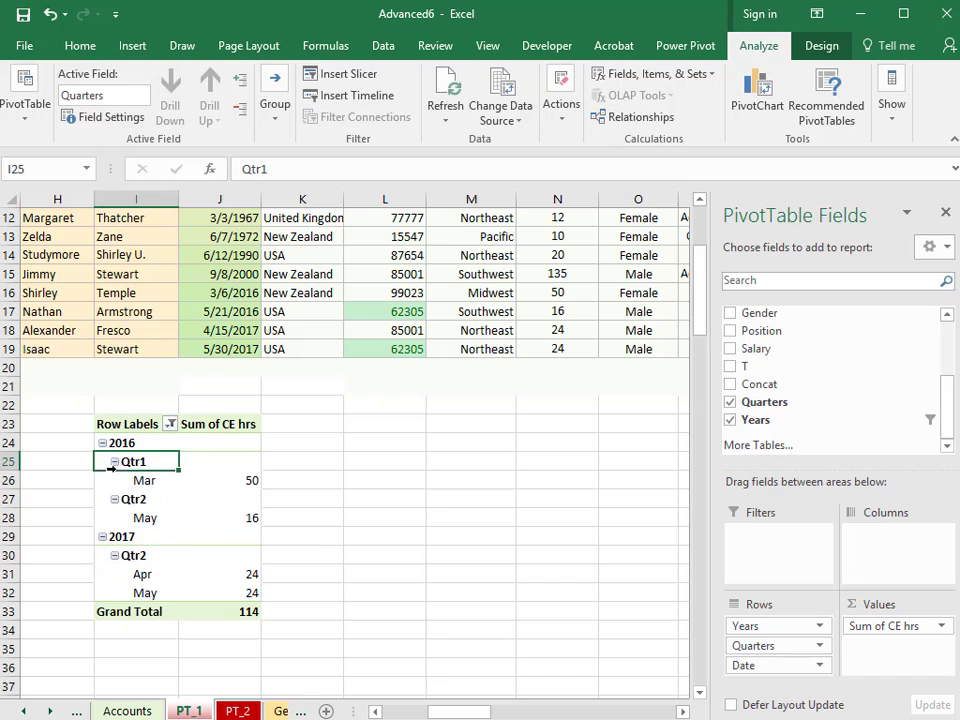
# Add the Concat field to the PivotTable rows and remove the Quarters field from them
pyautogui.click(731, 386)
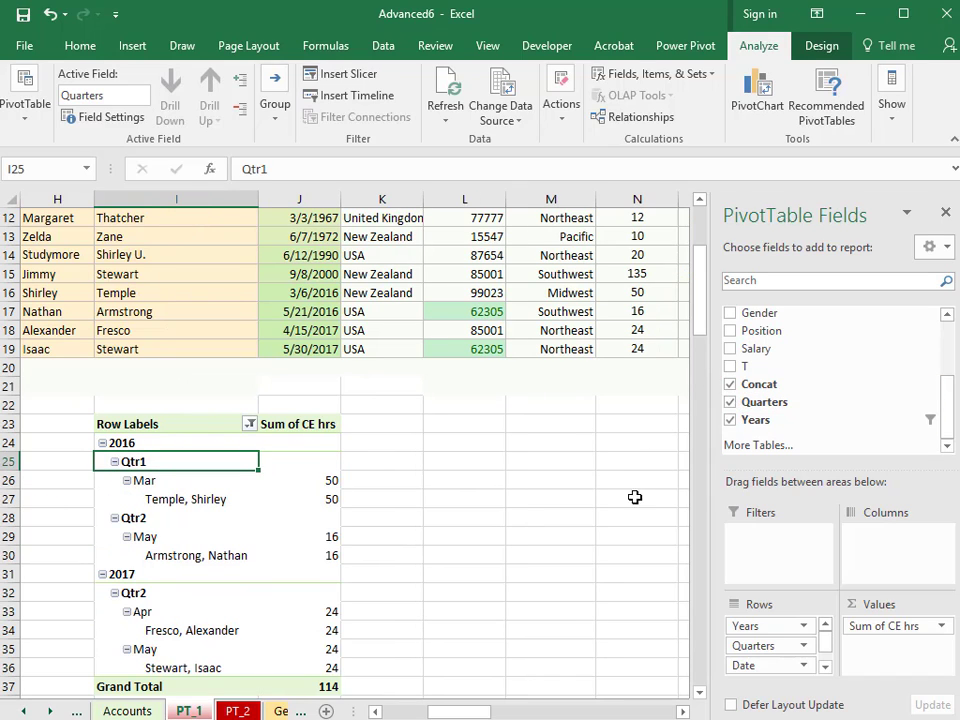
pyautogui.moveTo(701, 333); pyautogui.dragTo(703, 362)
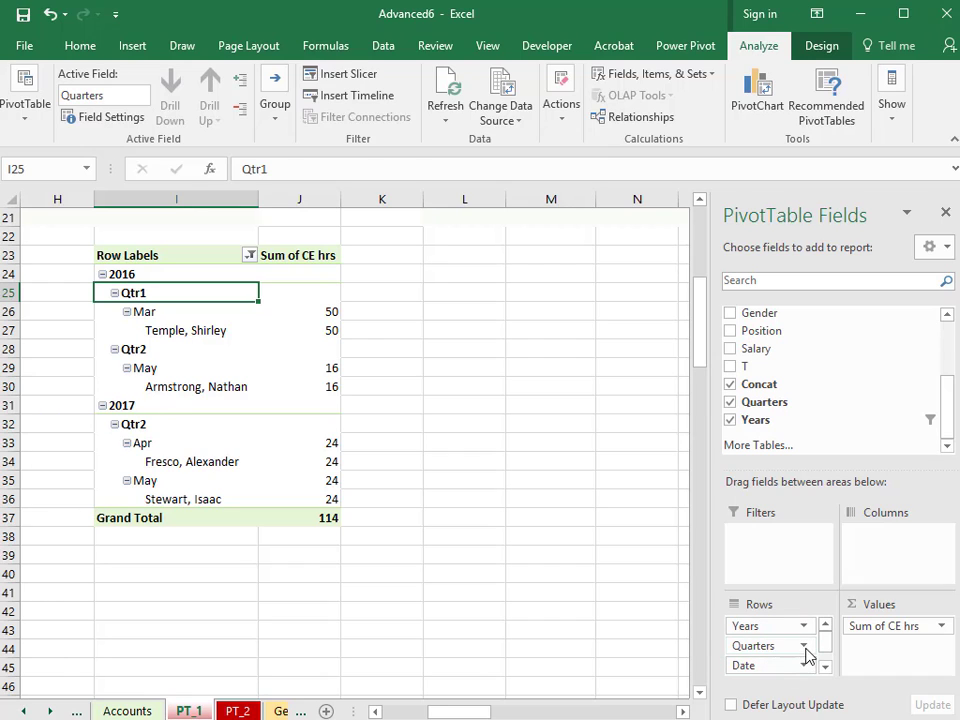
pyautogui.click(803, 648)
pyautogui.click(787, 603)
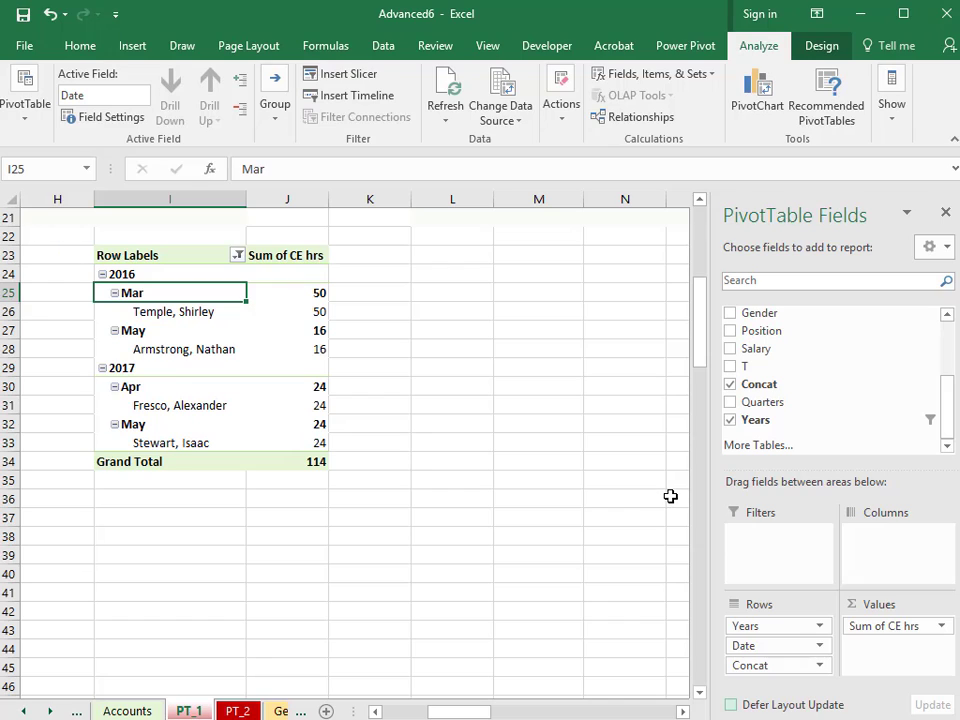
# Insert a Clustered Column chart from the PivotTable and move it toward the empty cells below the table
pyautogui.click(213, 338)
pyautogui.click(270, 324)
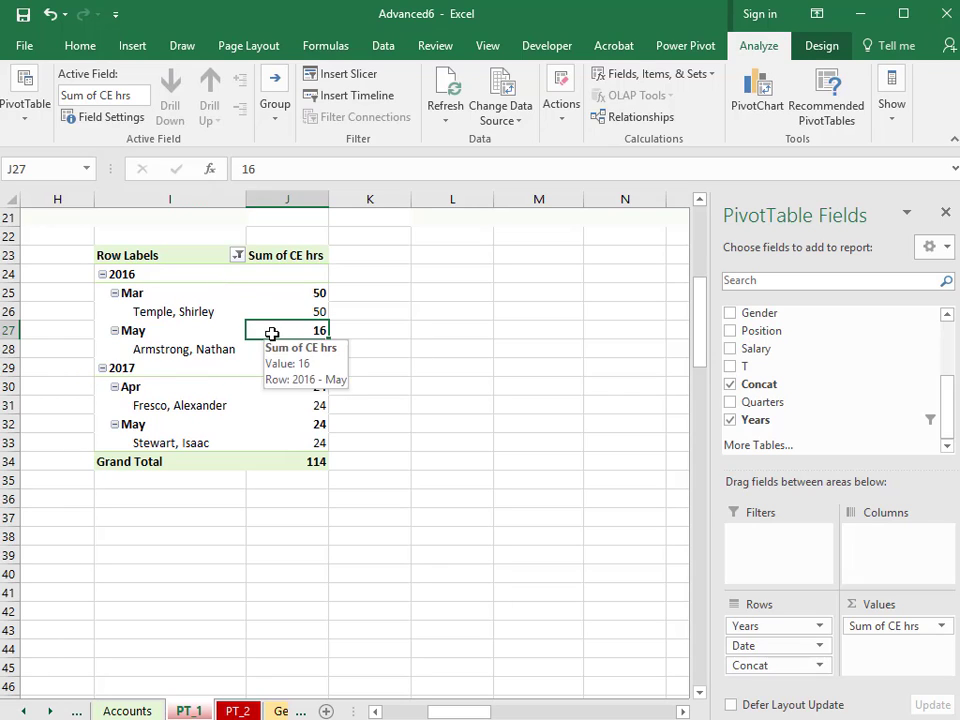
pyautogui.click(134, 47)
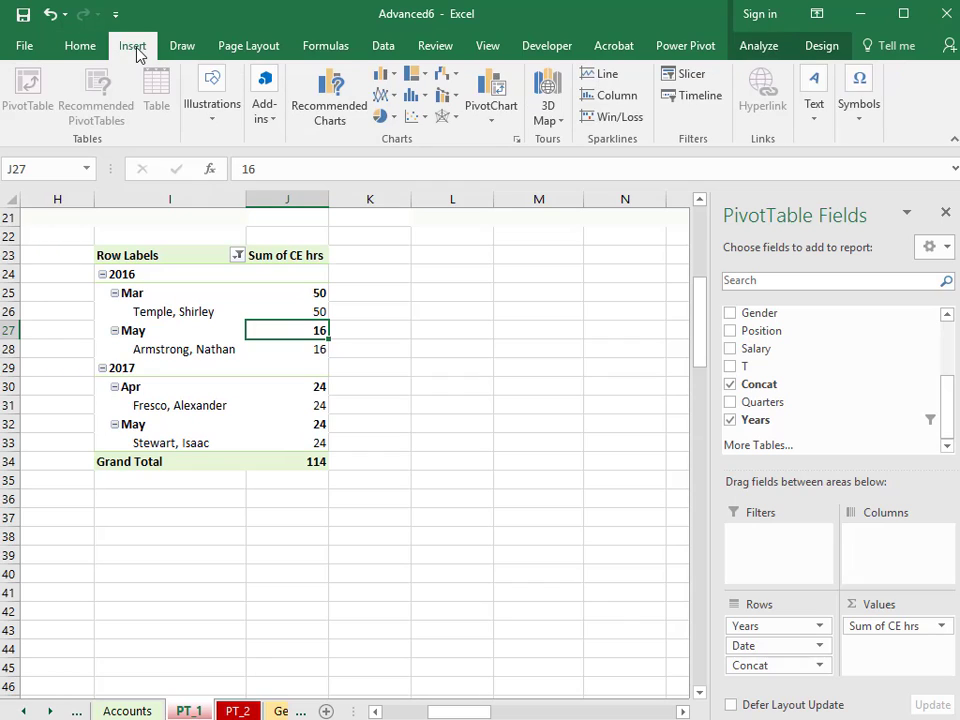
pyautogui.click(316, 117)
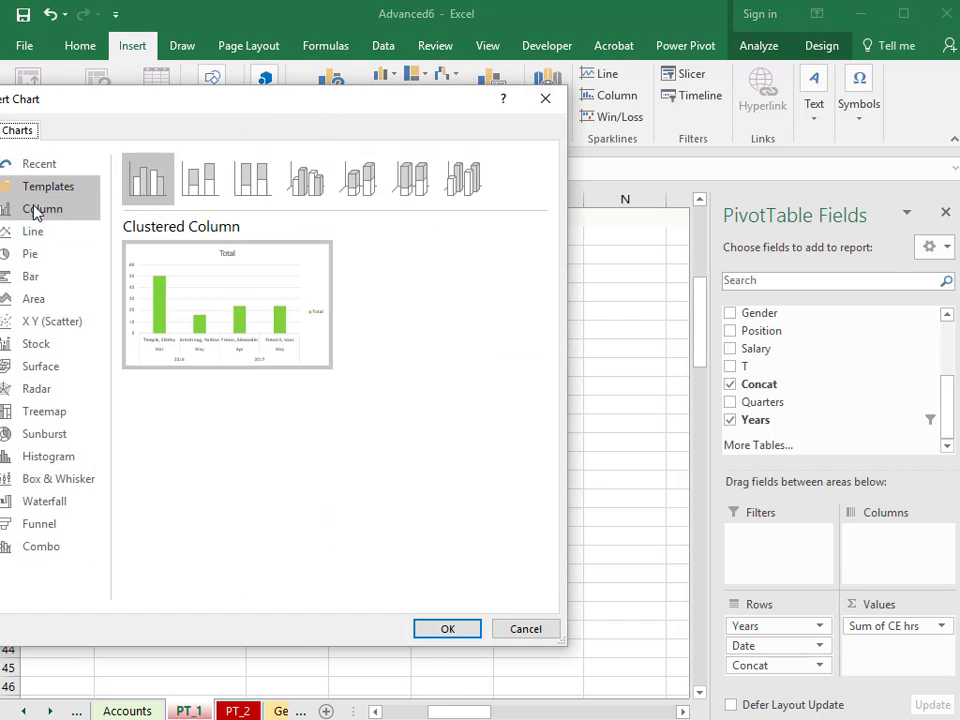
pyautogui.click(30, 231)
pyautogui.click(28, 275)
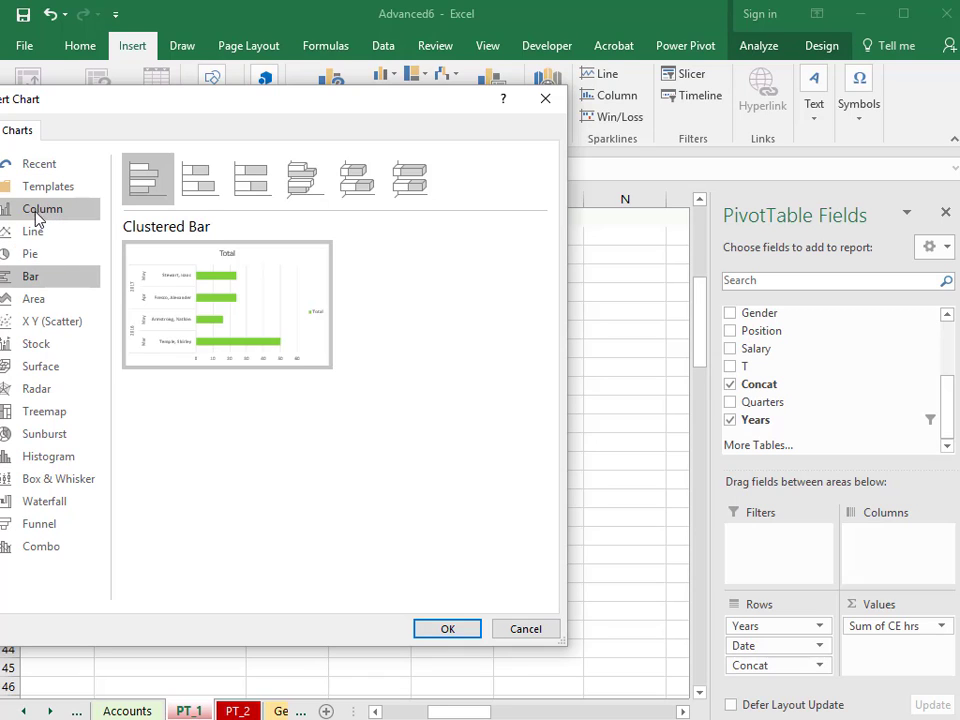
pyautogui.click(40, 210)
pyautogui.moveTo(185, 292)
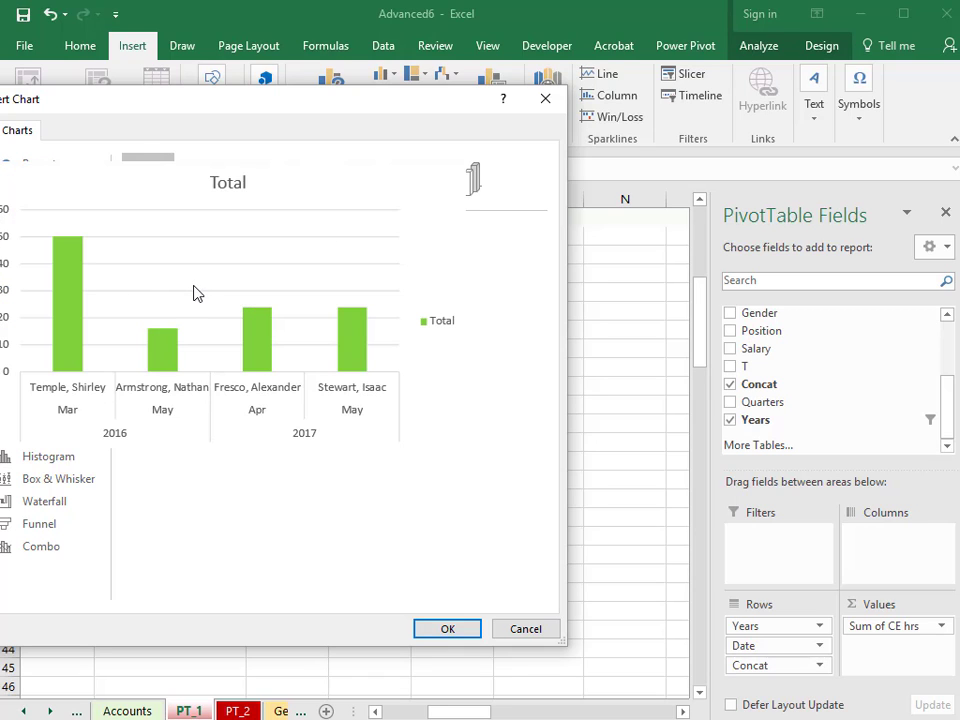
pyautogui.click(447, 628)
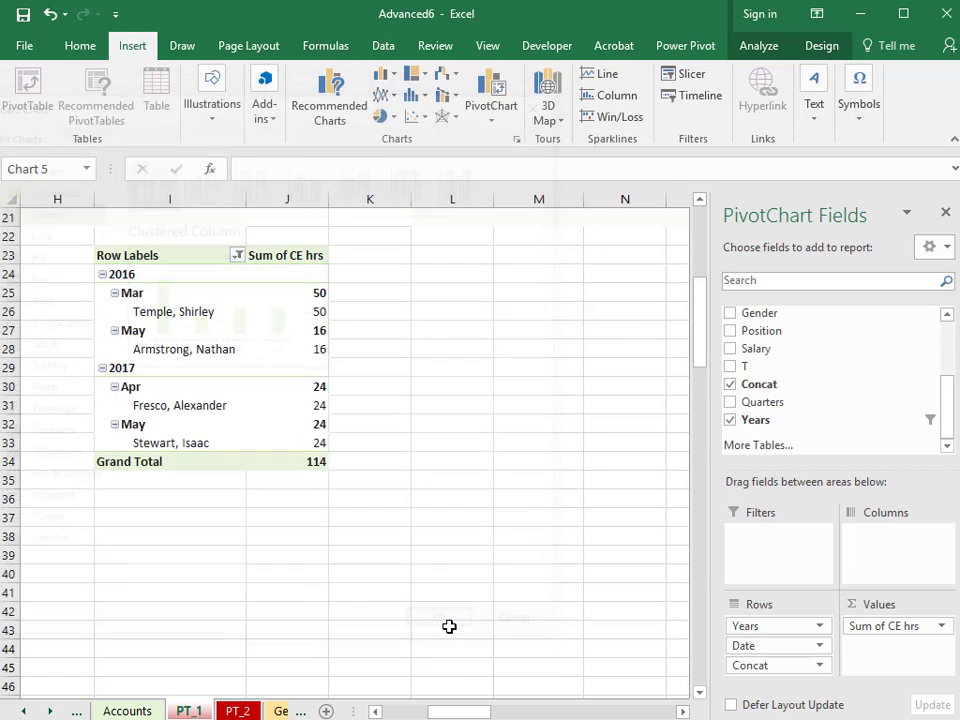
pyautogui.moveTo(431, 339); pyautogui.dragTo(481, 389)
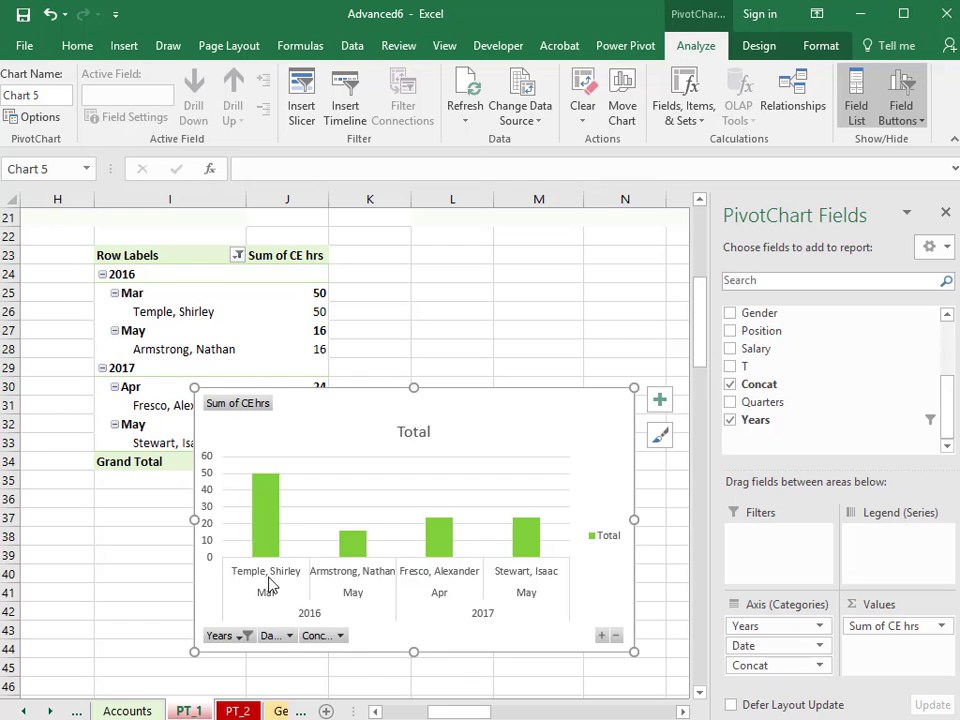
pyautogui.moveTo(373, 396); pyautogui.dragTo(437, 451)
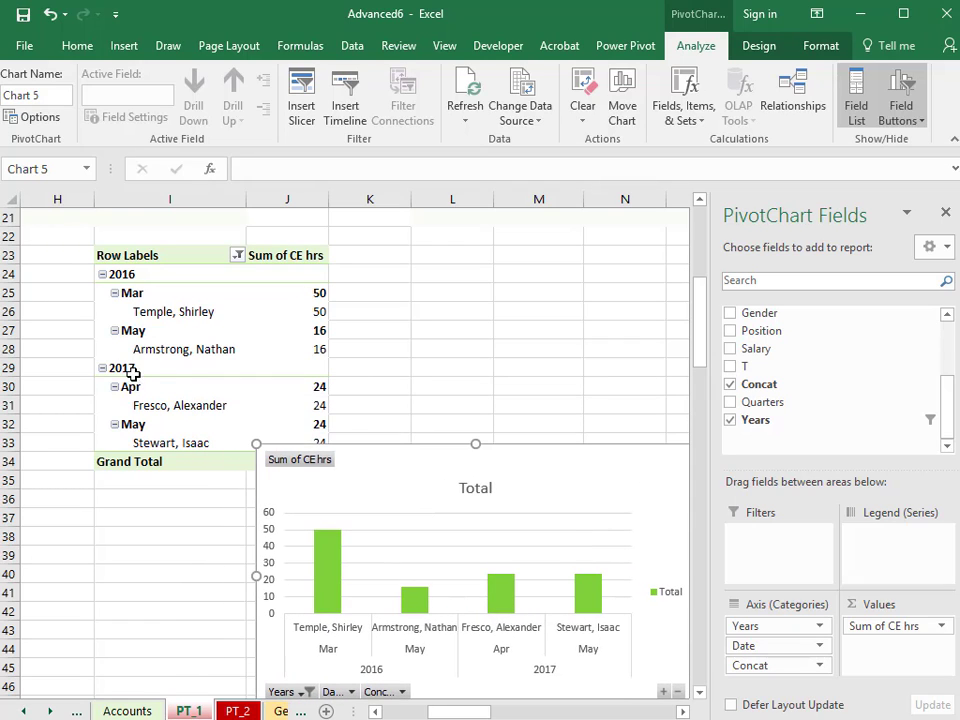
# Collapse the months and both years in the PivotTable, and move the chart up closer beneath the table
pyautogui.click(115, 388)
pyautogui.click(115, 405)
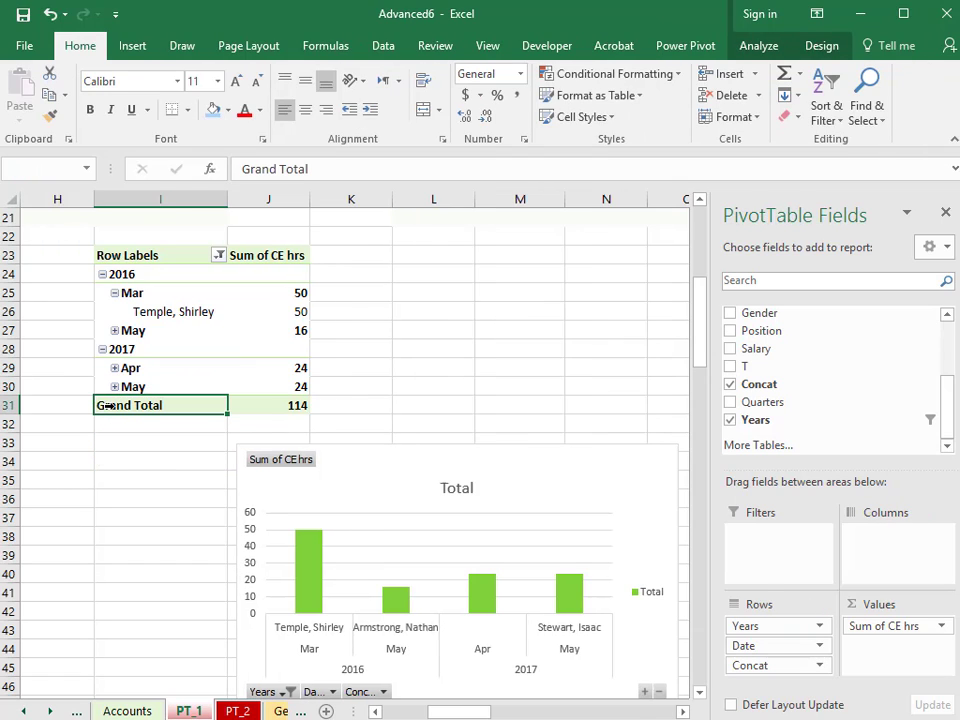
pyautogui.click(114, 332)
pyautogui.click(114, 330)
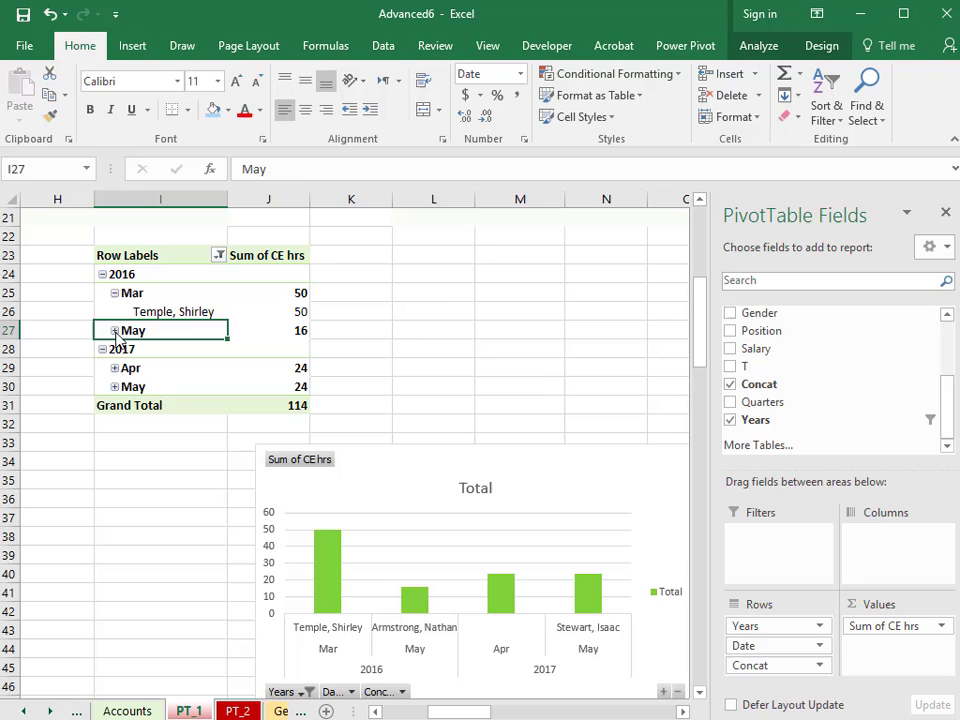
pyautogui.click(114, 293)
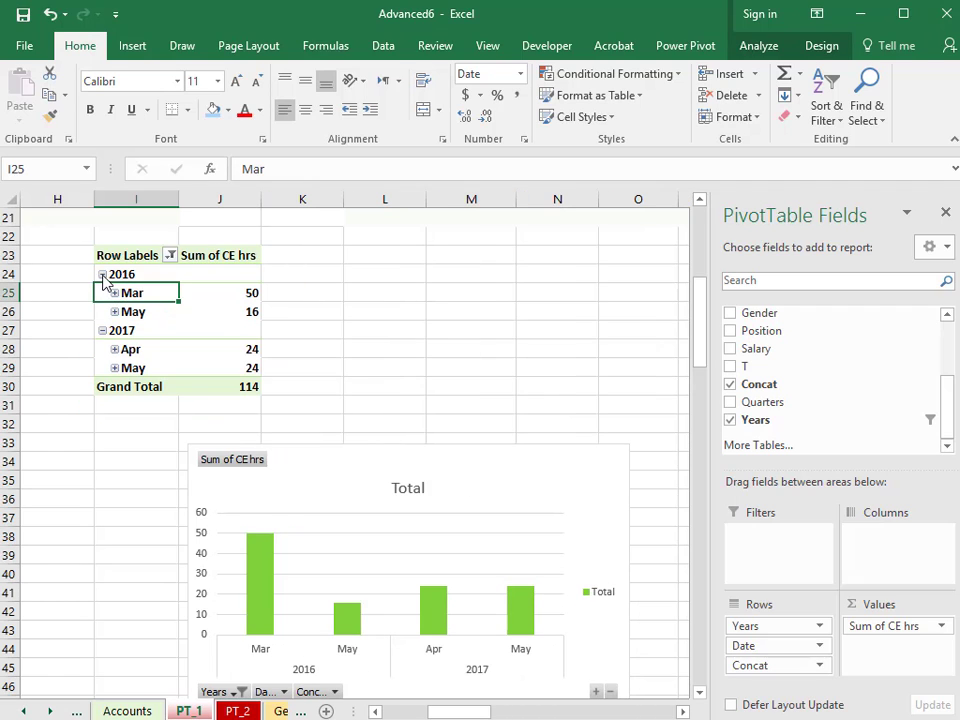
pyautogui.click(102, 275)
pyautogui.click(102, 293)
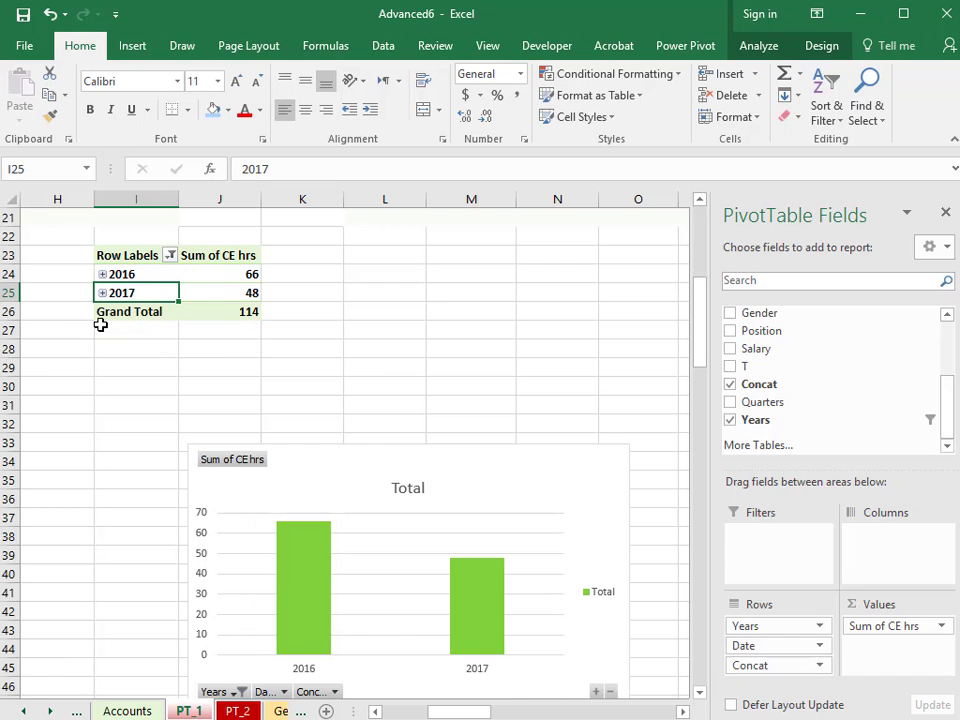
pyautogui.moveTo(349, 445); pyautogui.dragTo(373, 337)
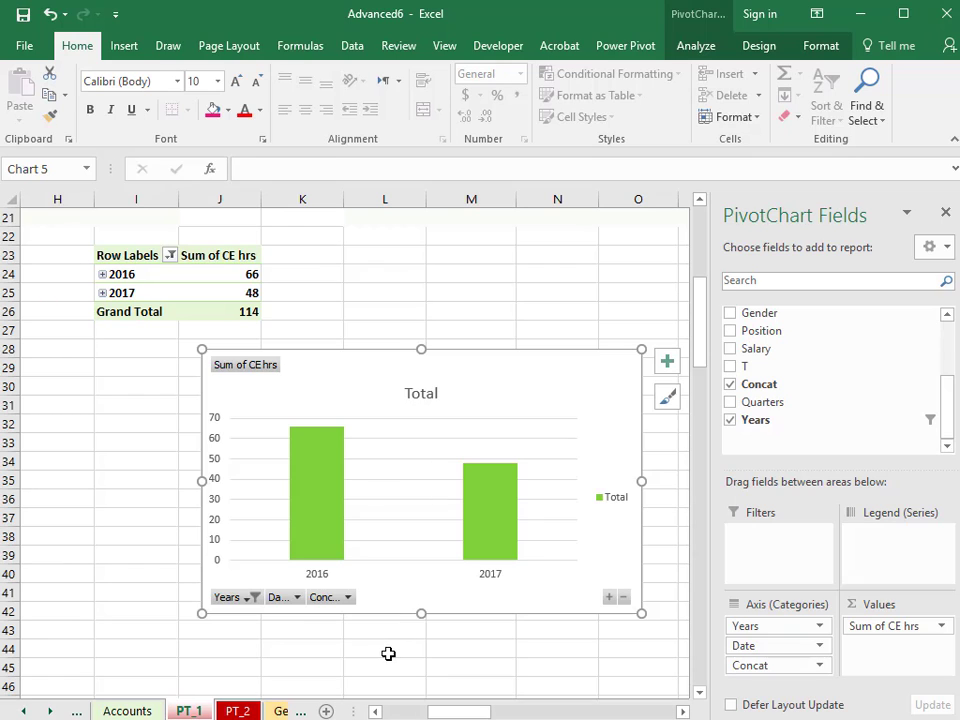
# Expand 2017 and its Apr and May groups down to the individual names
pyautogui.click(102, 293)
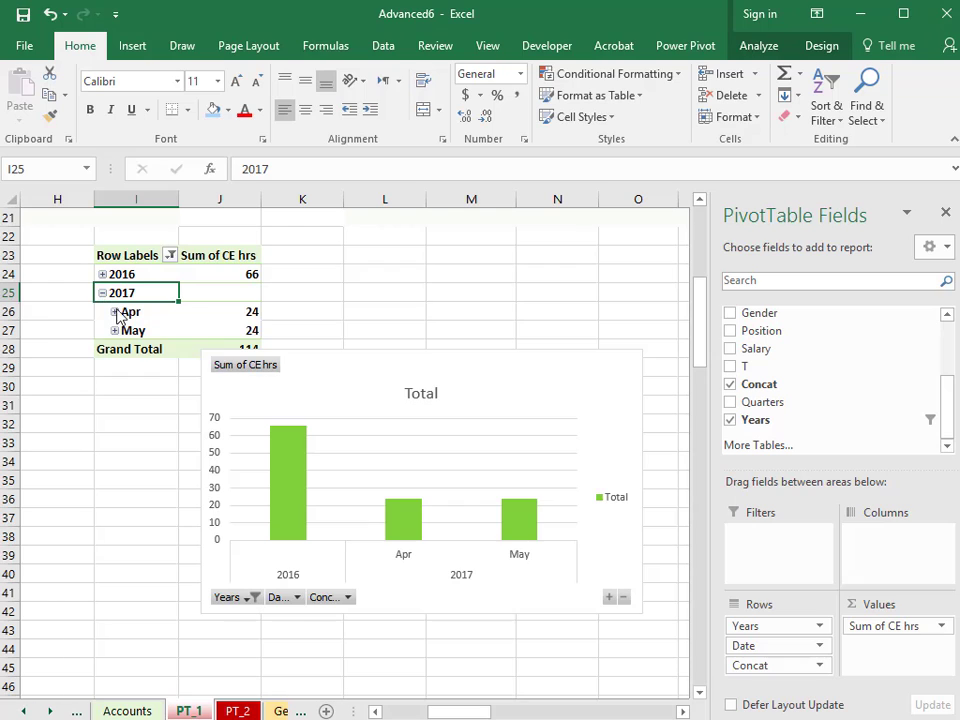
pyautogui.click(115, 312)
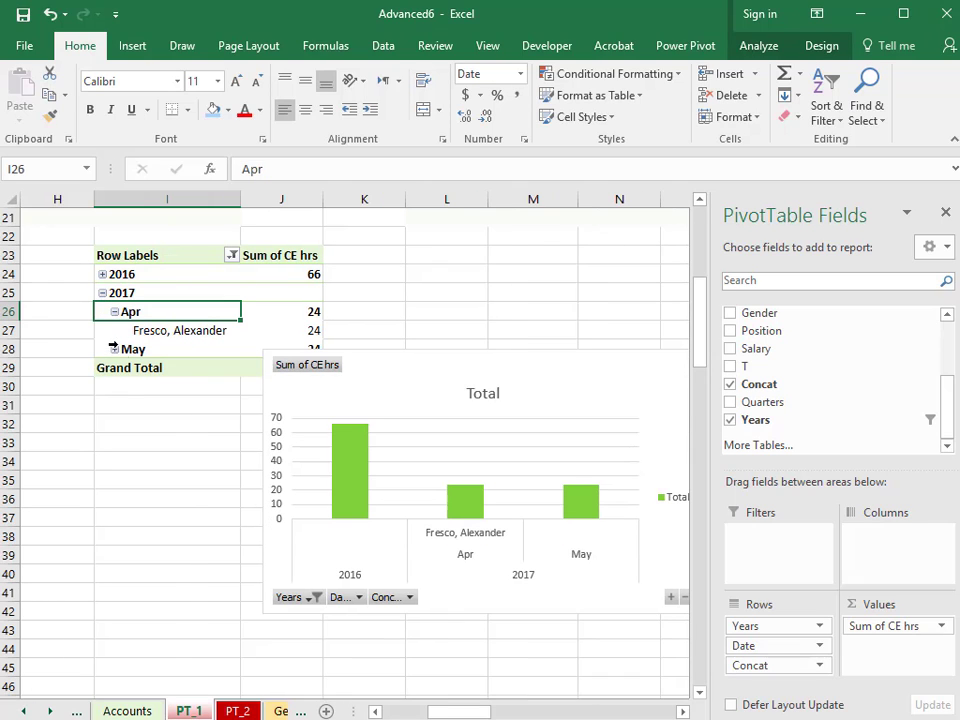
pyautogui.click(113, 349)
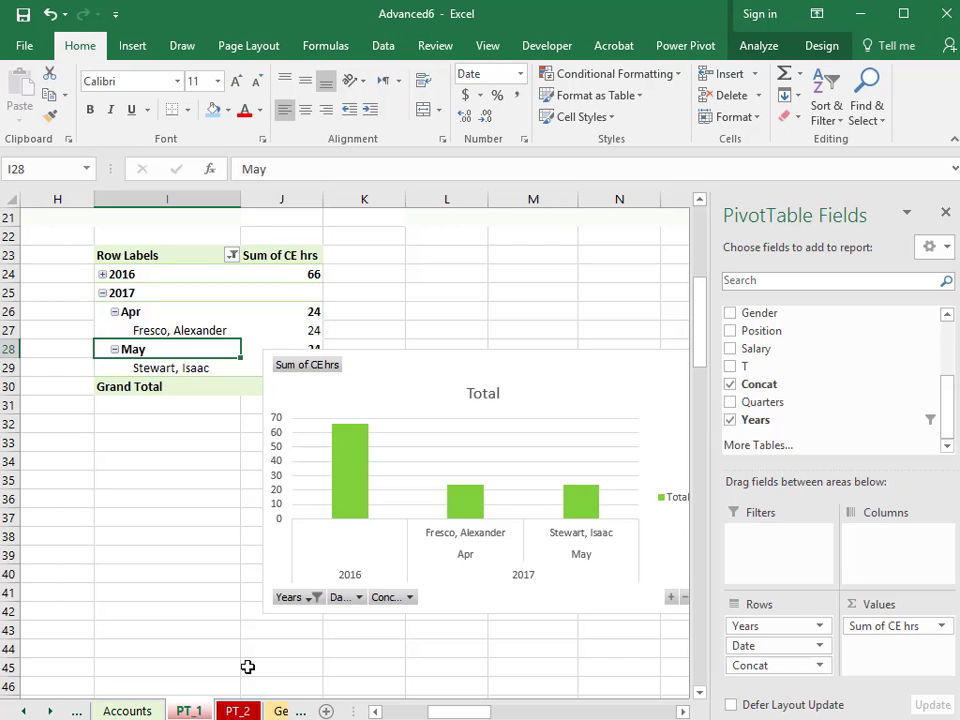
# Collapse the May and Apr groups and the year 2017 back to the year level
pyautogui.click(114, 349)
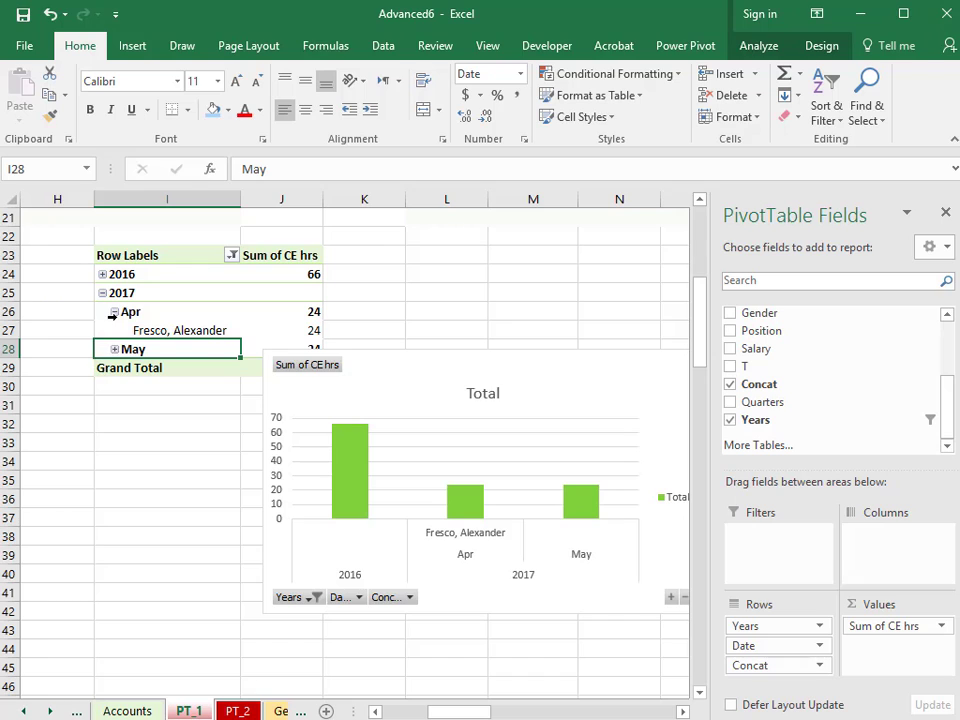
pyautogui.click(114, 312)
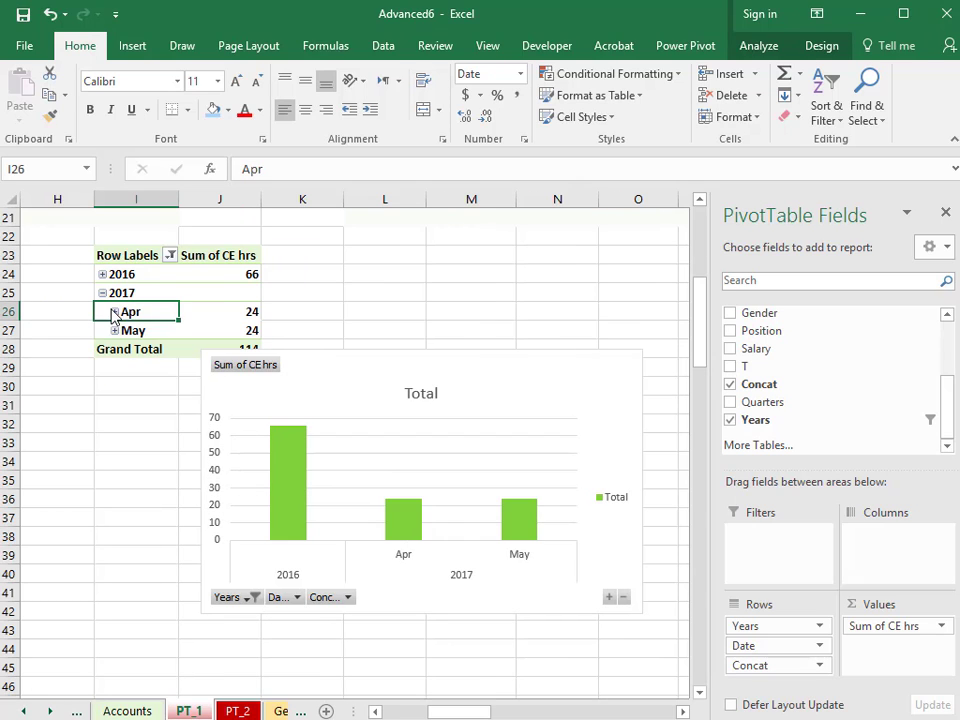
pyautogui.click(102, 293)
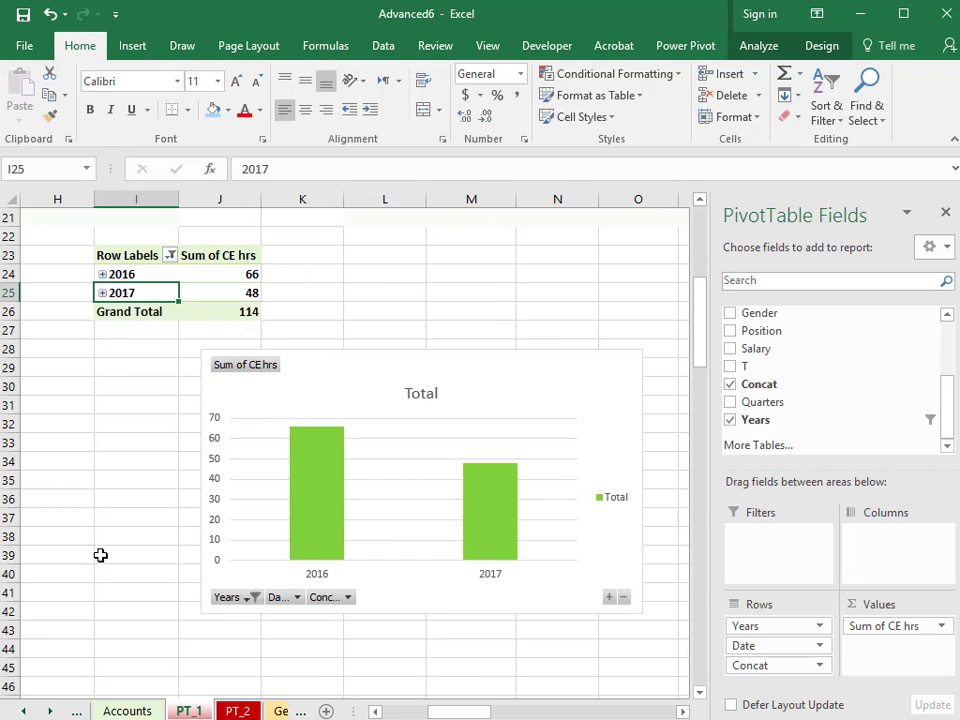
# Expand 2017 into its months, and close the field list pane with the chart's plot area selected
pyautogui.moveTo(476, 558)
pyautogui.moveTo(386, 472)
pyautogui.click(102, 293)
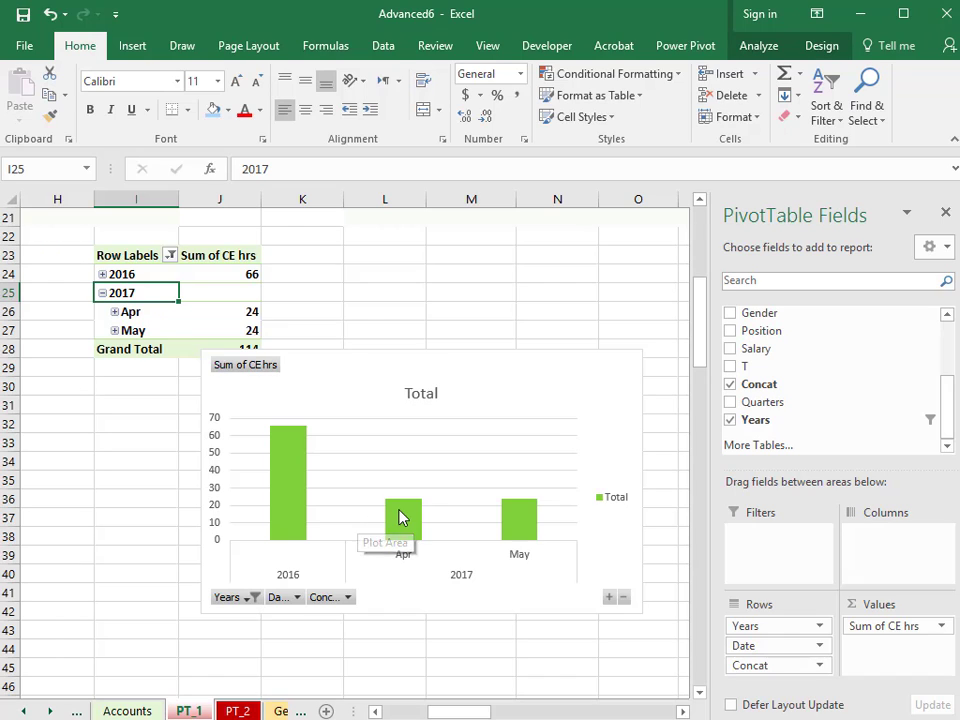
pyautogui.moveTo(423, 530)
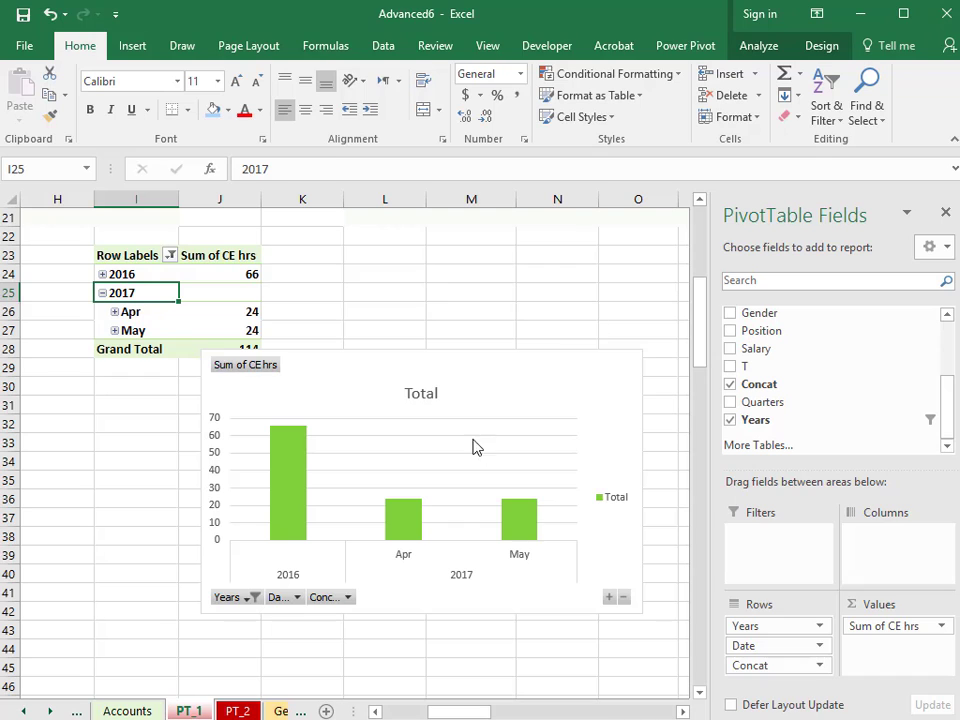
pyautogui.click(512, 439)
pyautogui.click(944, 216)
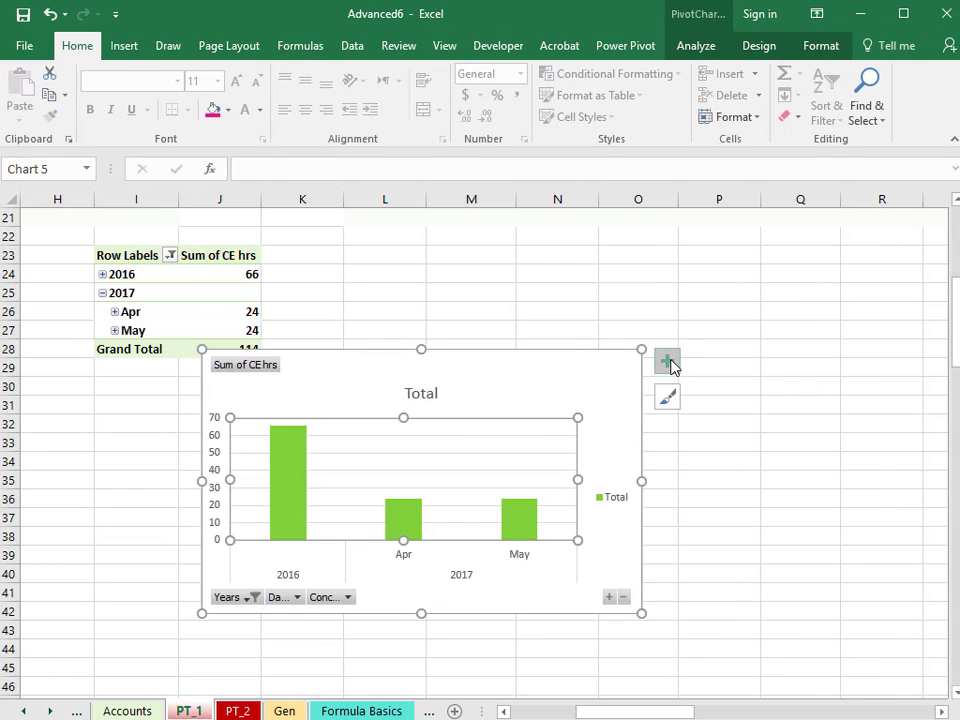
# Apply the chart style with a grey gradient background, wide shadowed columns and data labels inside the bars to the CE hours PivotChart
pyautogui.click(667, 362)
pyautogui.click(668, 402)
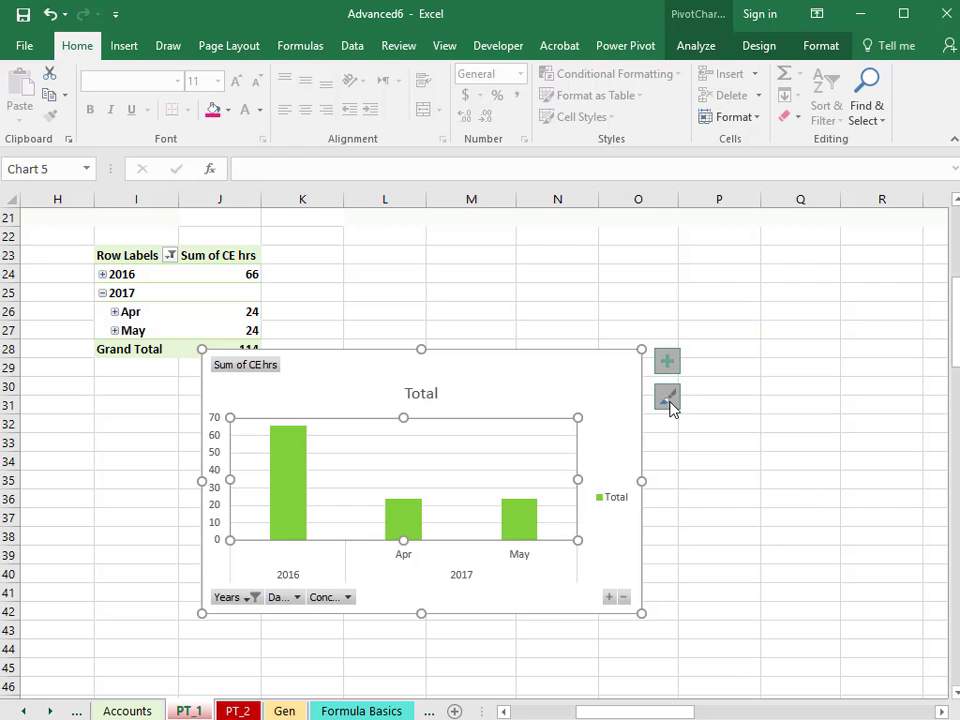
pyautogui.scroll(-2, 893, 490)
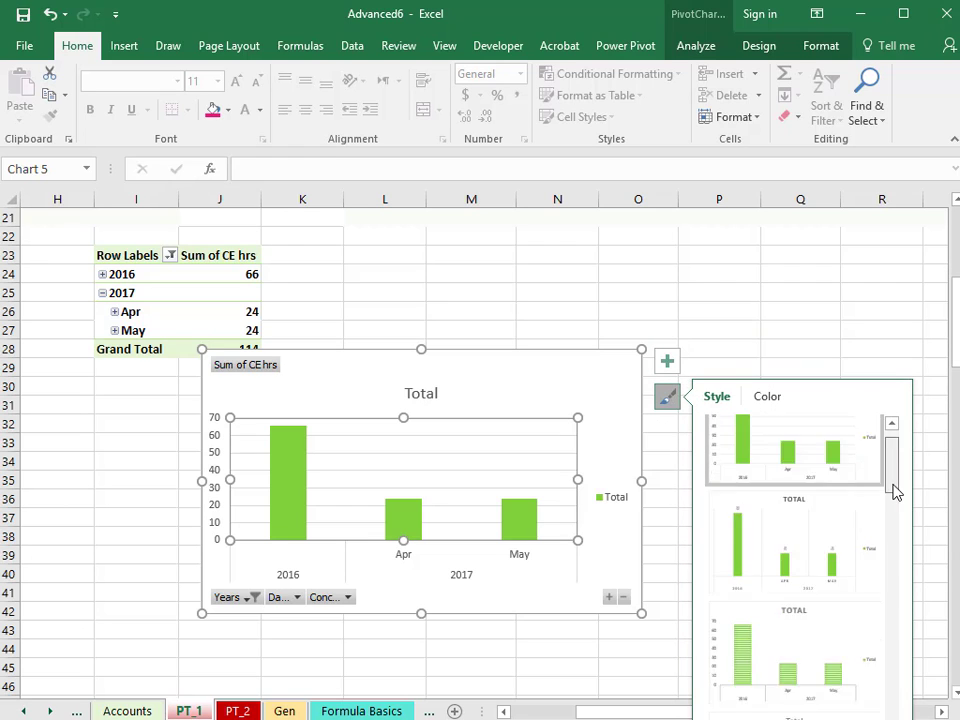
pyautogui.scroll(-2, 893, 490)
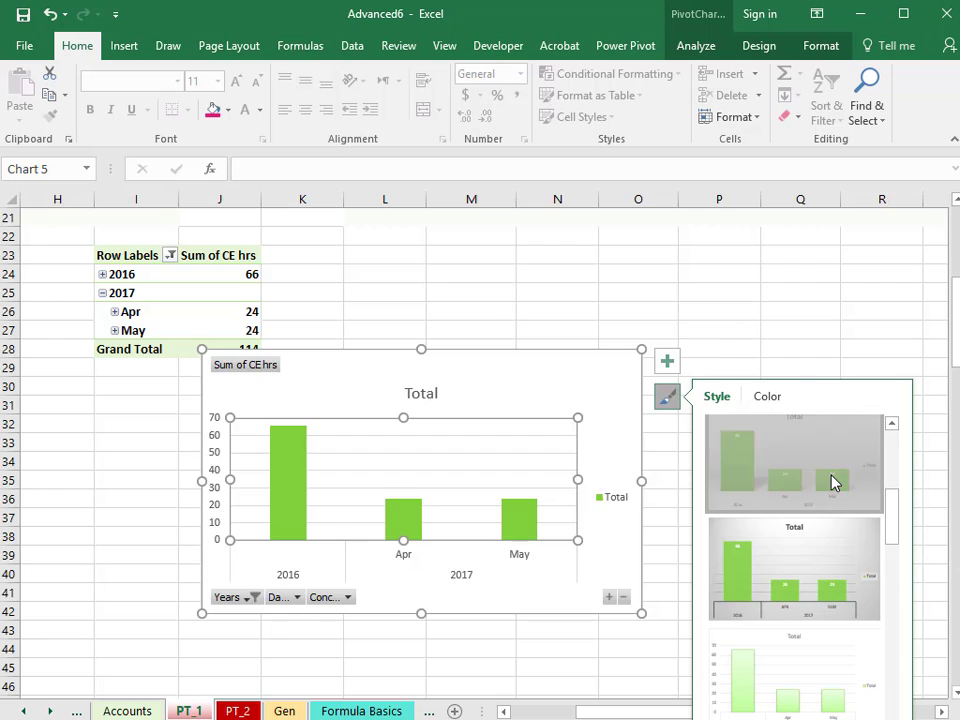
pyautogui.click(808, 490)
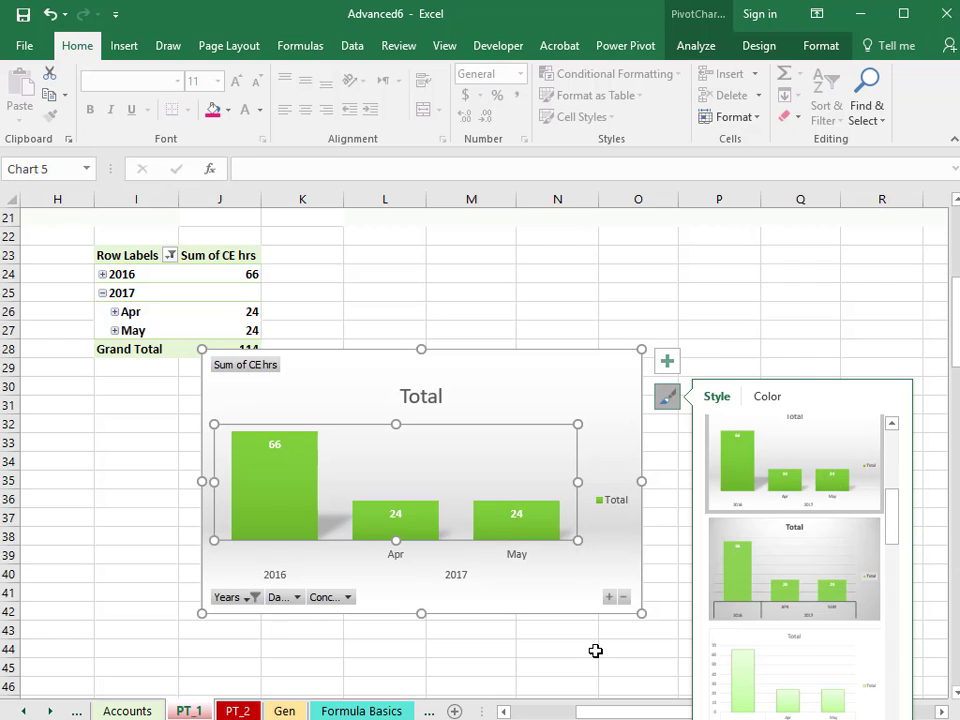
# Add gridlines to the CE hours chart and set its data labels to the Center position
pyautogui.click(669, 364)
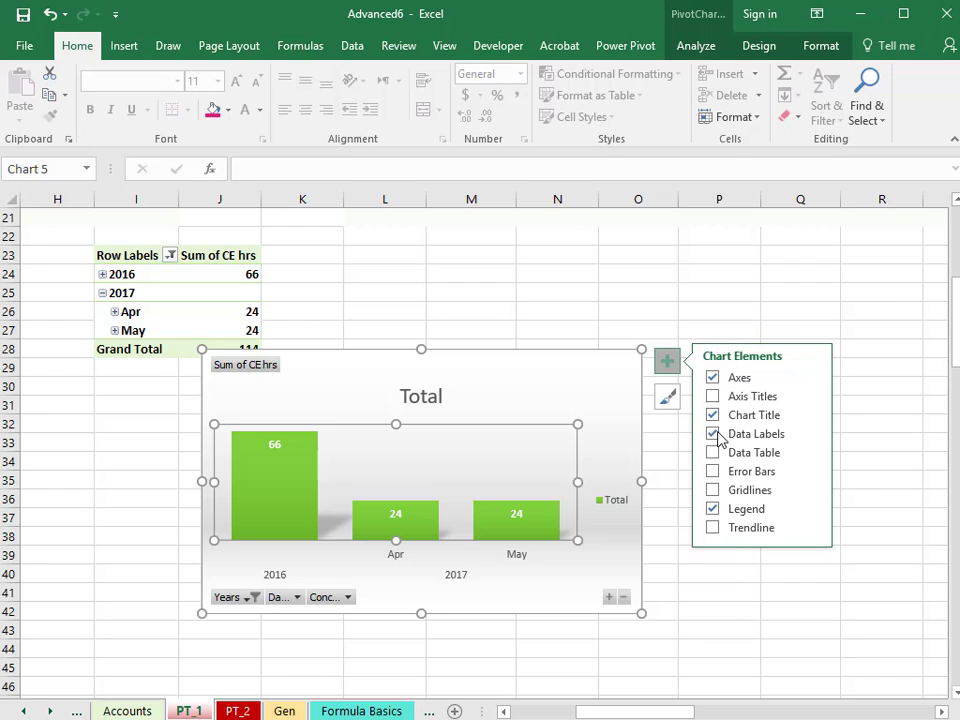
pyautogui.click(714, 491)
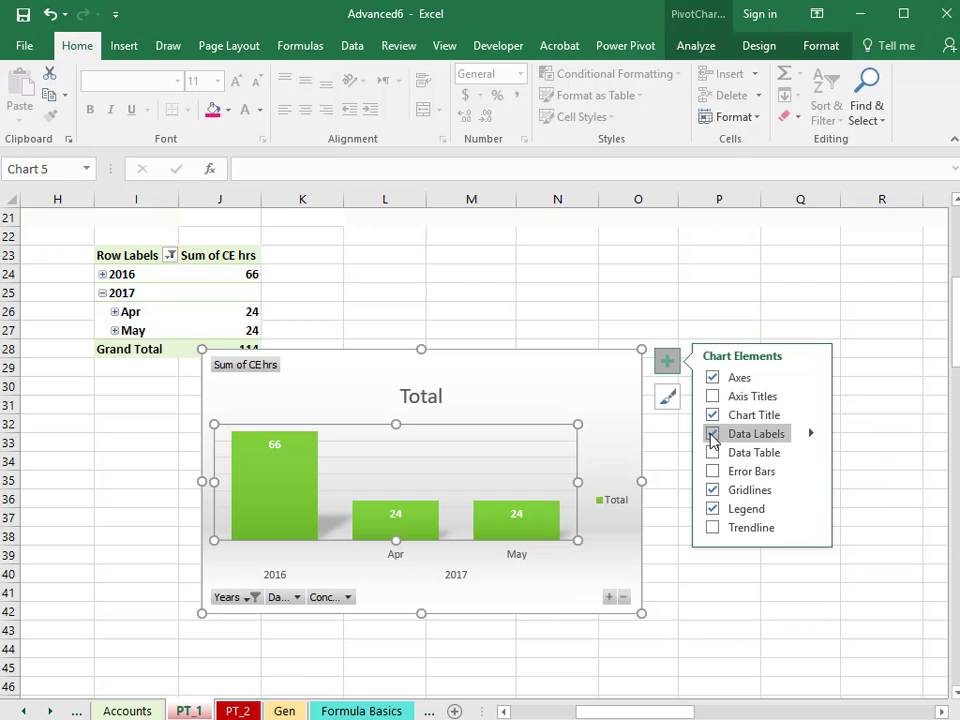
pyautogui.click(812, 435)
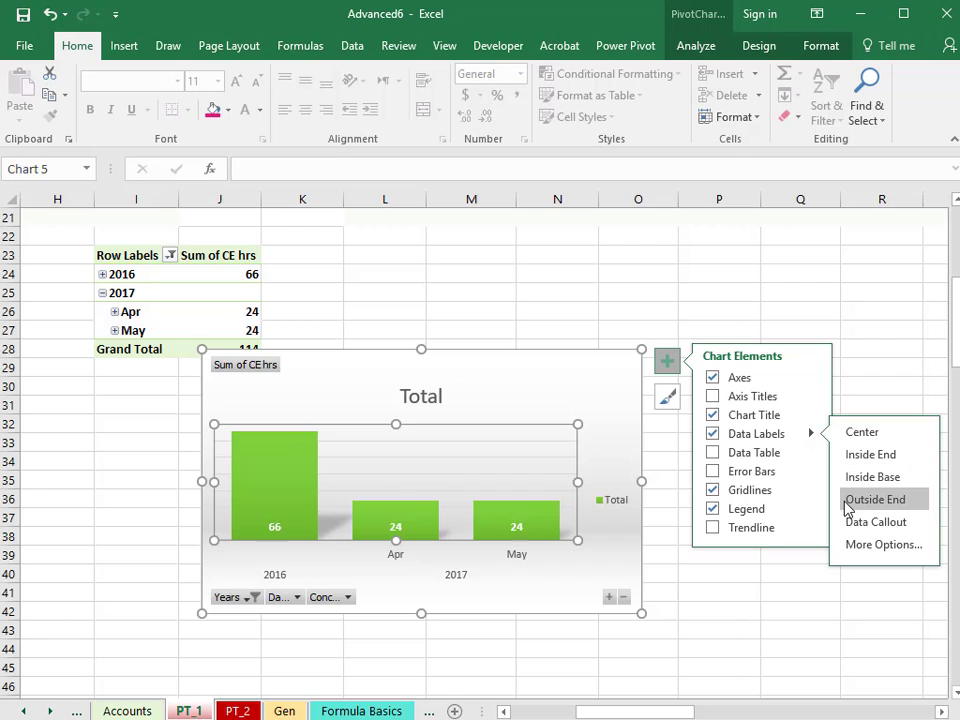
pyautogui.click(850, 431)
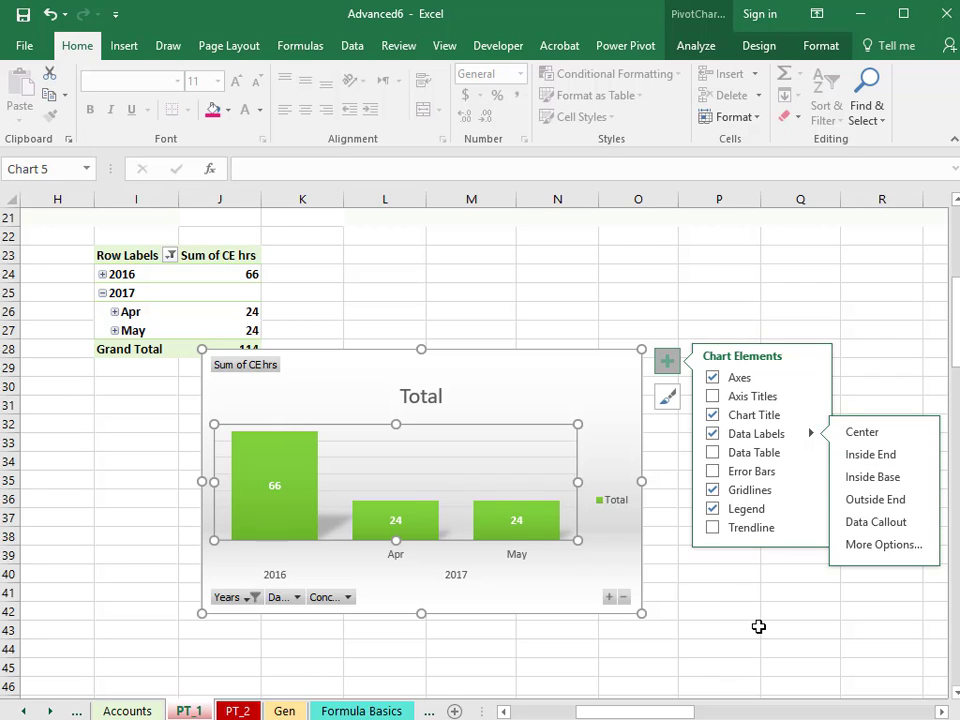
pyautogui.click(705, 642)
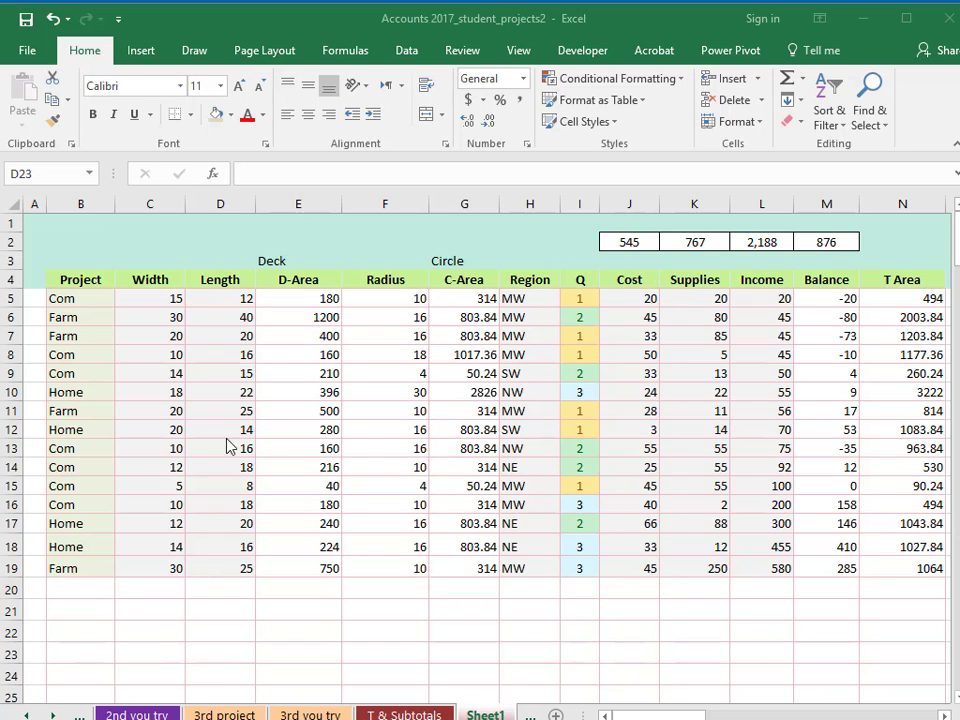
# In the Accounts 2017_student_projects2 workbook, create a PivotTable from Sheet1 range B4:N19, placed on the existing sheet at D23
pyautogui.click(141, 52)
pyautogui.click(37, 100)
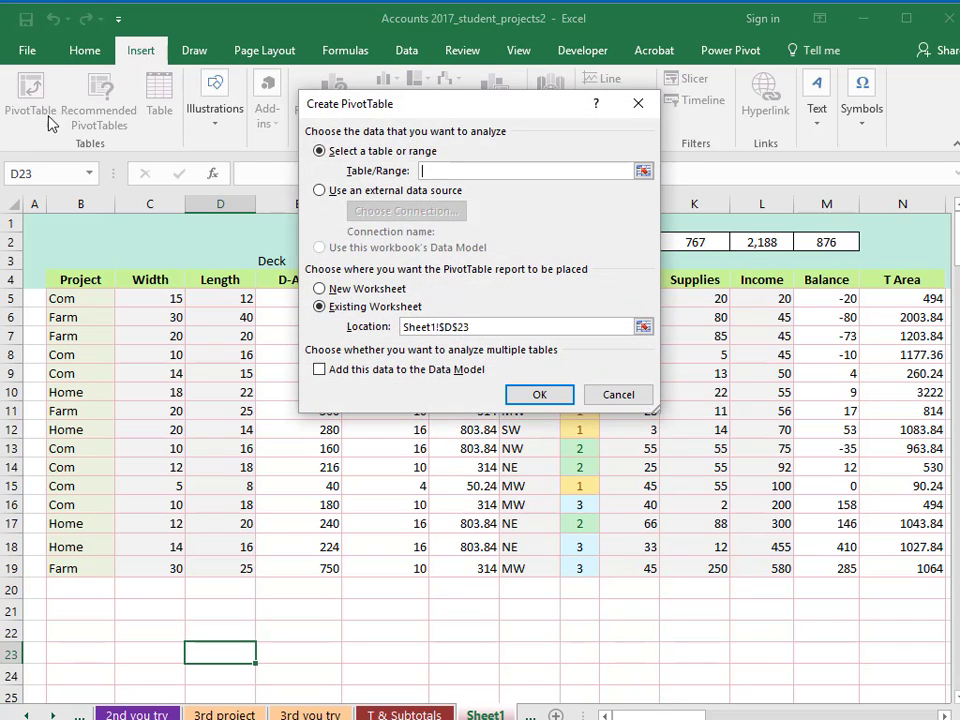
pyautogui.moveTo(57, 289); pyautogui.dragTo(926, 588)
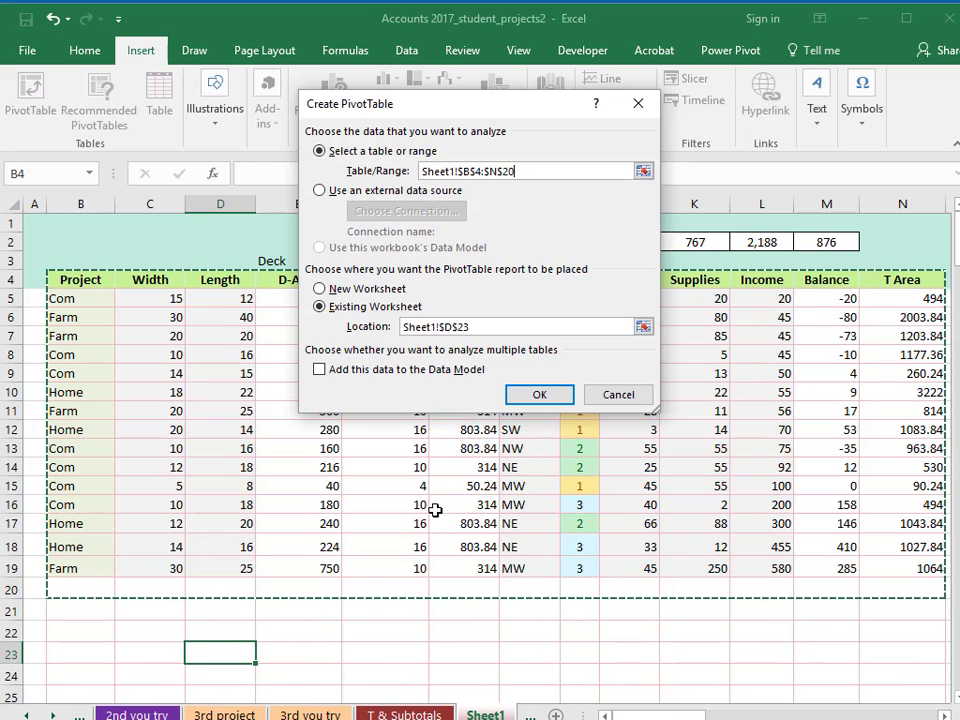
pyautogui.moveTo(107, 283); pyautogui.dragTo(909, 571)
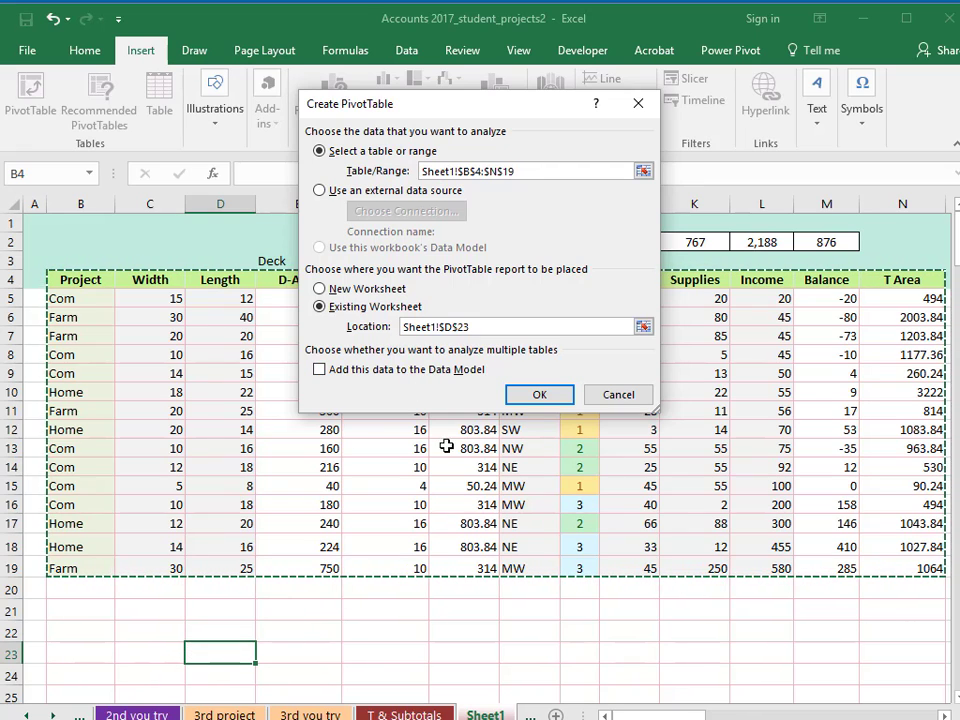
pyautogui.click(546, 400)
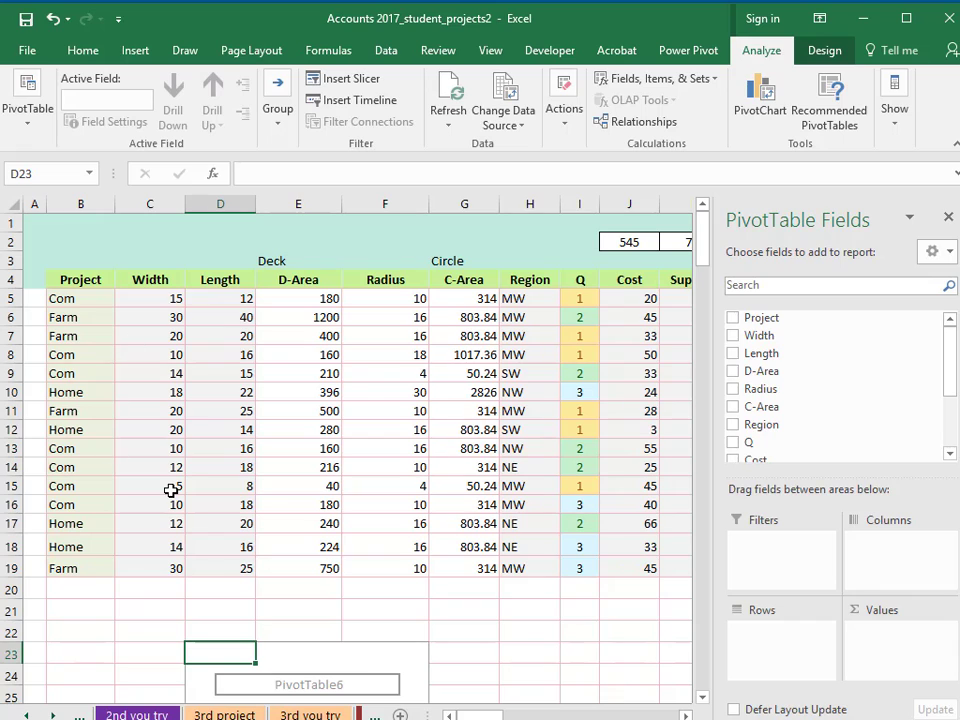
# Add Project to the PivotTable's rows and the sum of T Area to its values
pyautogui.click(733, 318)
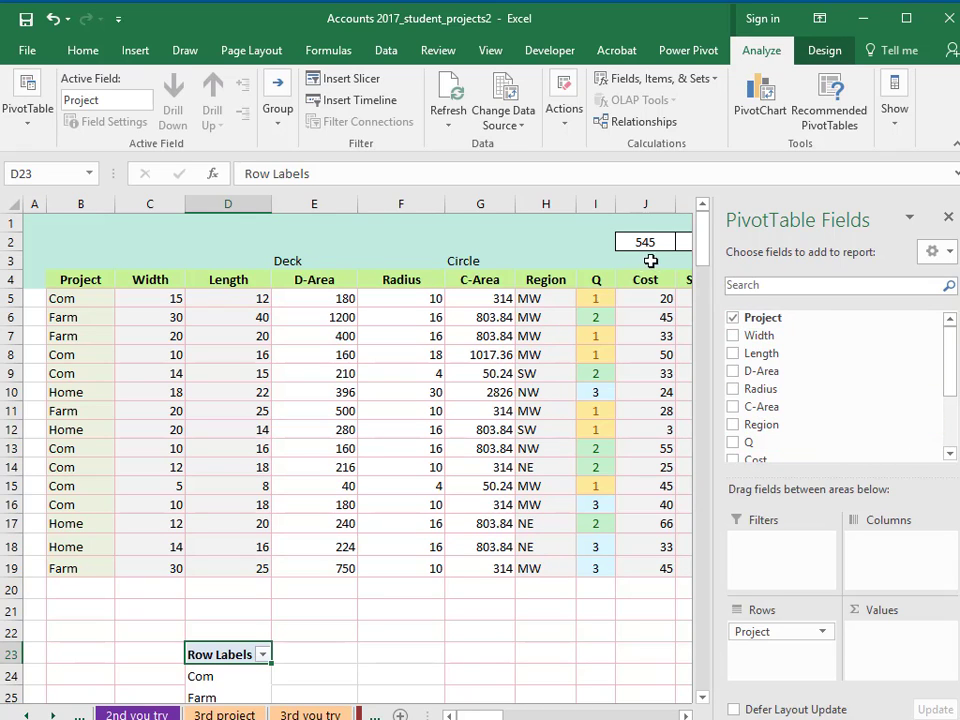
pyautogui.moveTo(482, 715); pyautogui.dragTo(500, 715)
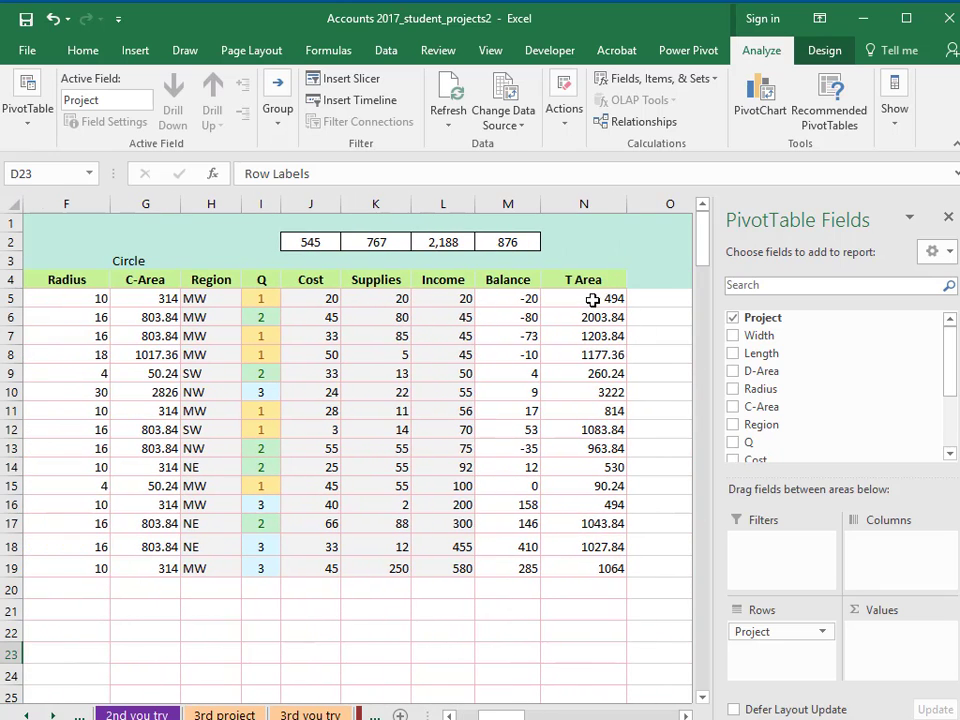
pyautogui.moveTo(500, 715); pyautogui.dragTo(477, 717)
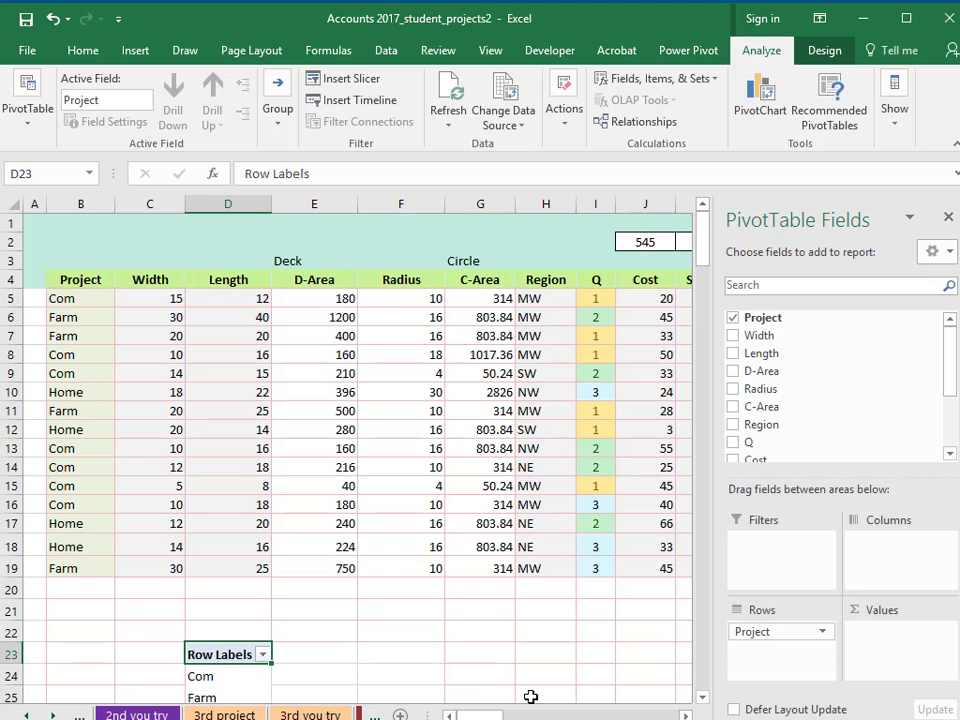
pyautogui.moveTo(480, 715); pyautogui.dragTo(505, 715)
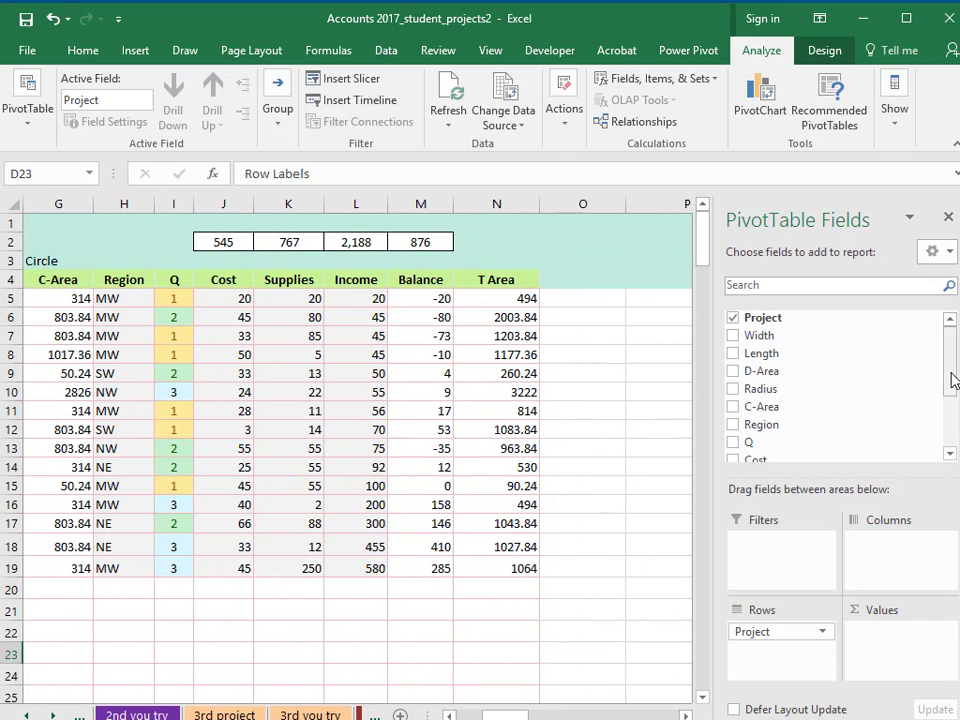
pyautogui.moveTo(951, 379); pyautogui.dragTo(945, 448)
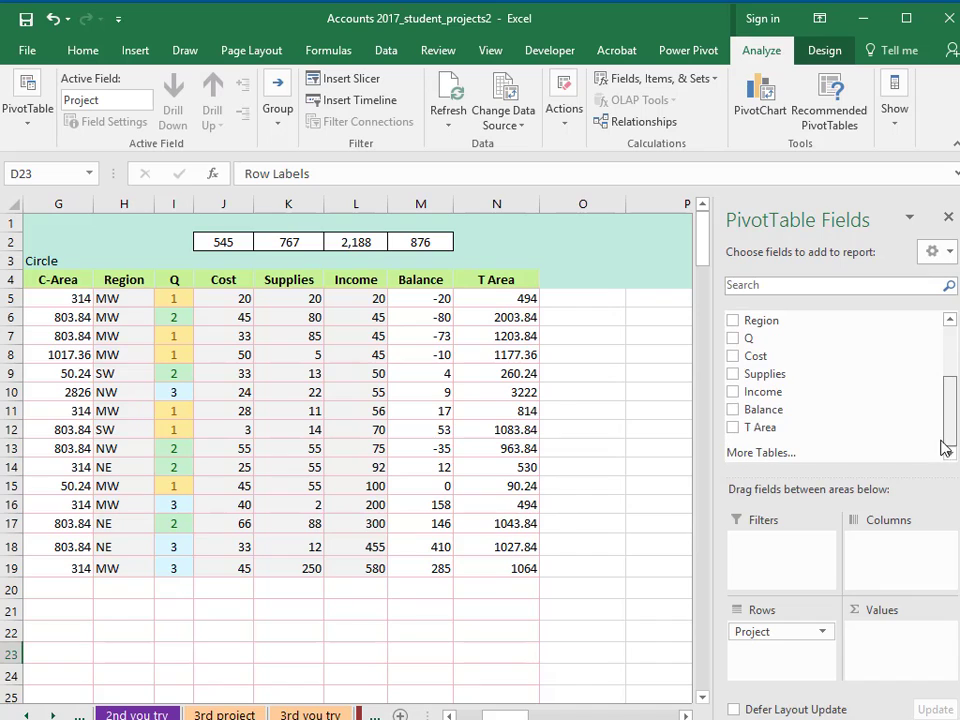
pyautogui.click(733, 427)
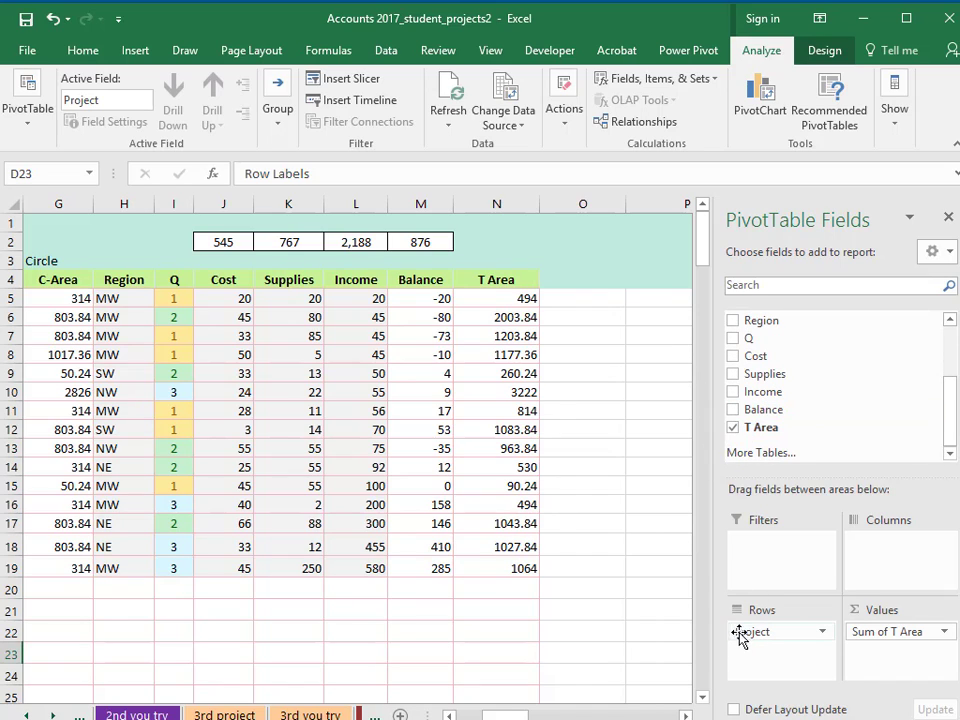
pyautogui.moveTo(703, 250); pyautogui.dragTo(699, 272)
pyautogui.moveTo(503, 717); pyautogui.dragTo(476, 717)
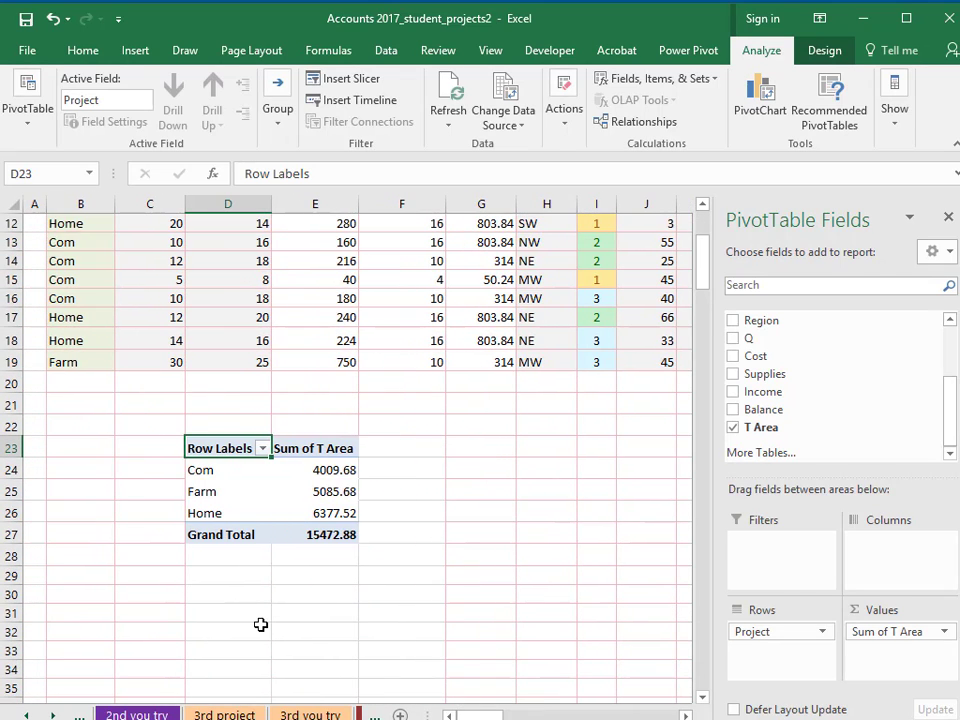
# Insert a column PivotChart of the sum of T Area per Project from the new PivotTable using Recommended Charts
pyautogui.click(257, 481)
pyautogui.click(196, 628)
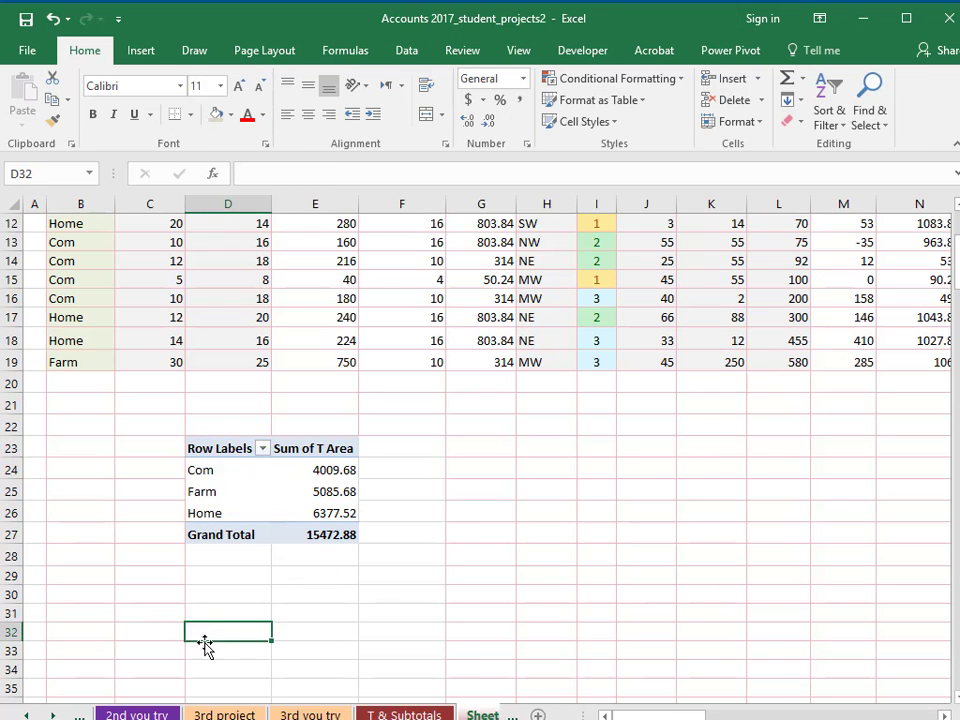
pyautogui.click(269, 492)
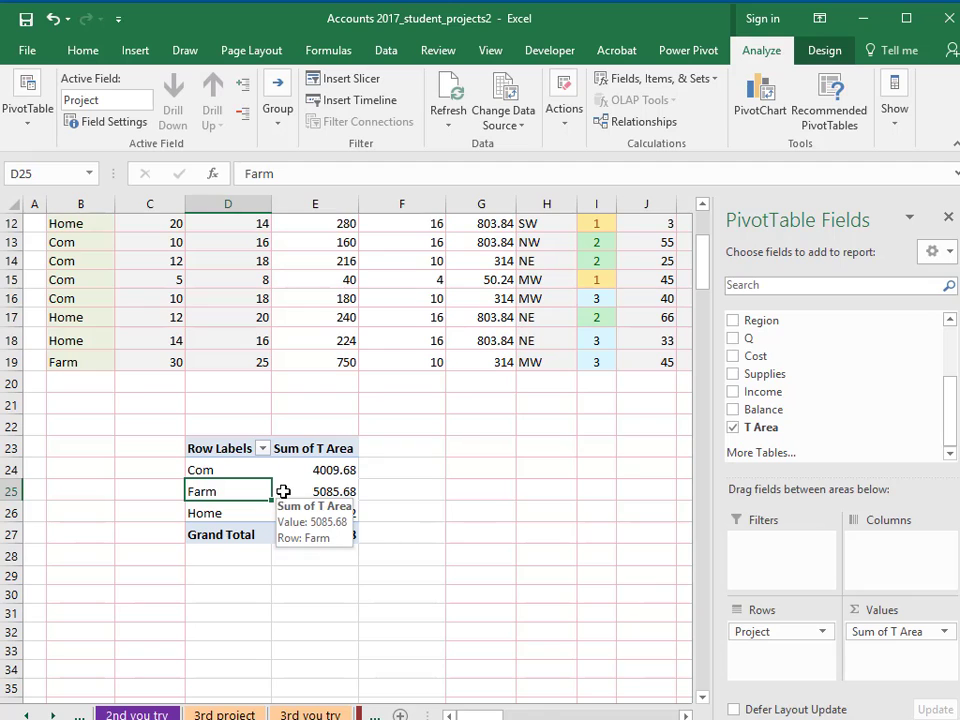
pyautogui.click(148, 57)
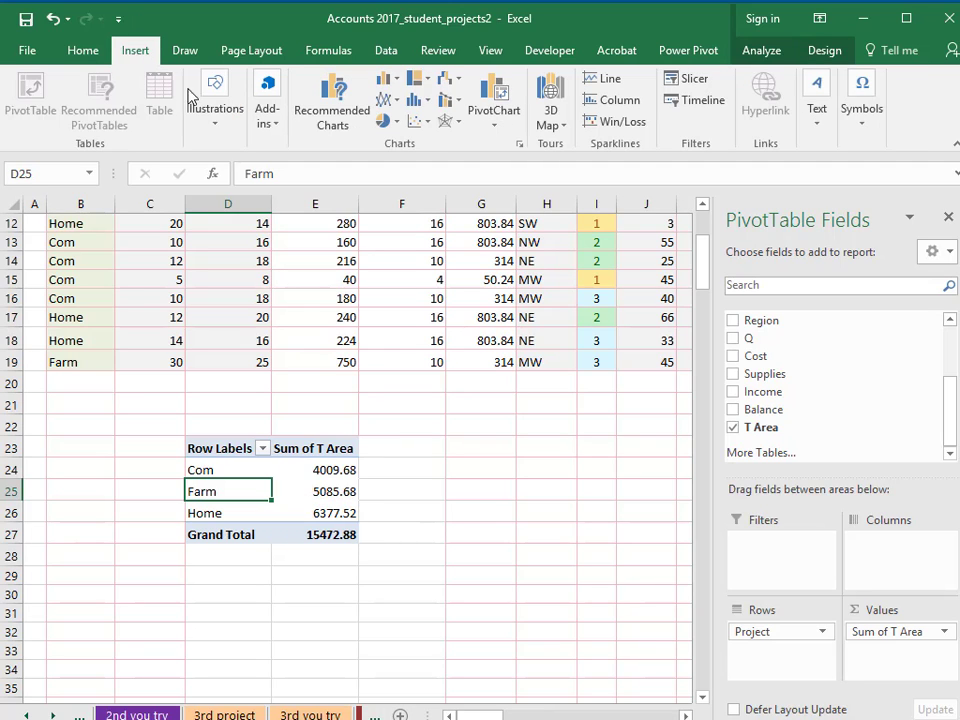
pyautogui.click(333, 119)
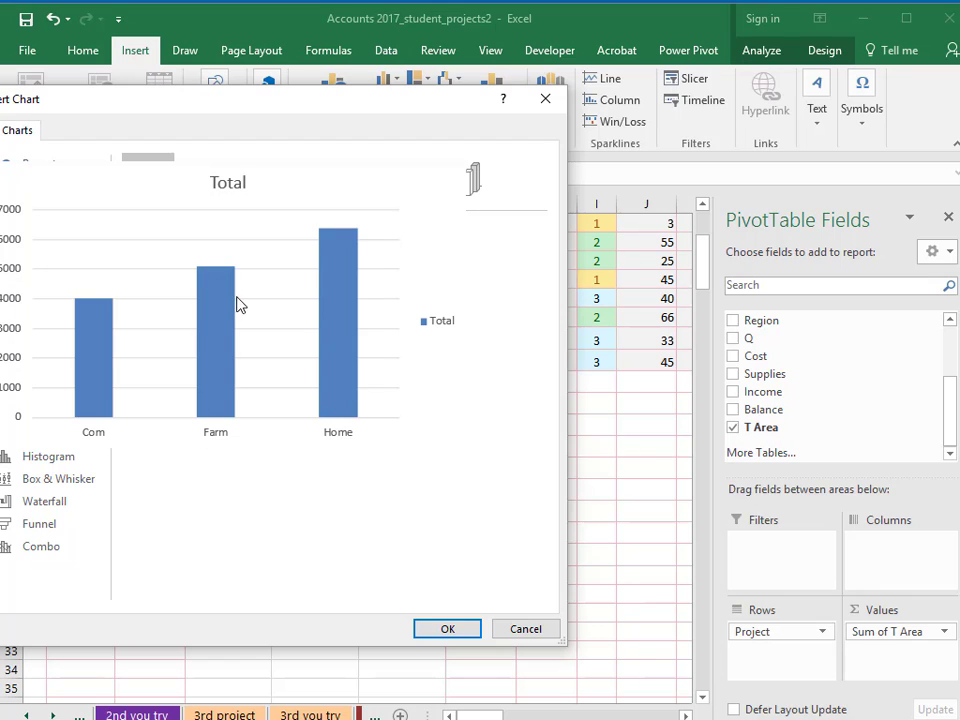
pyautogui.click(444, 633)
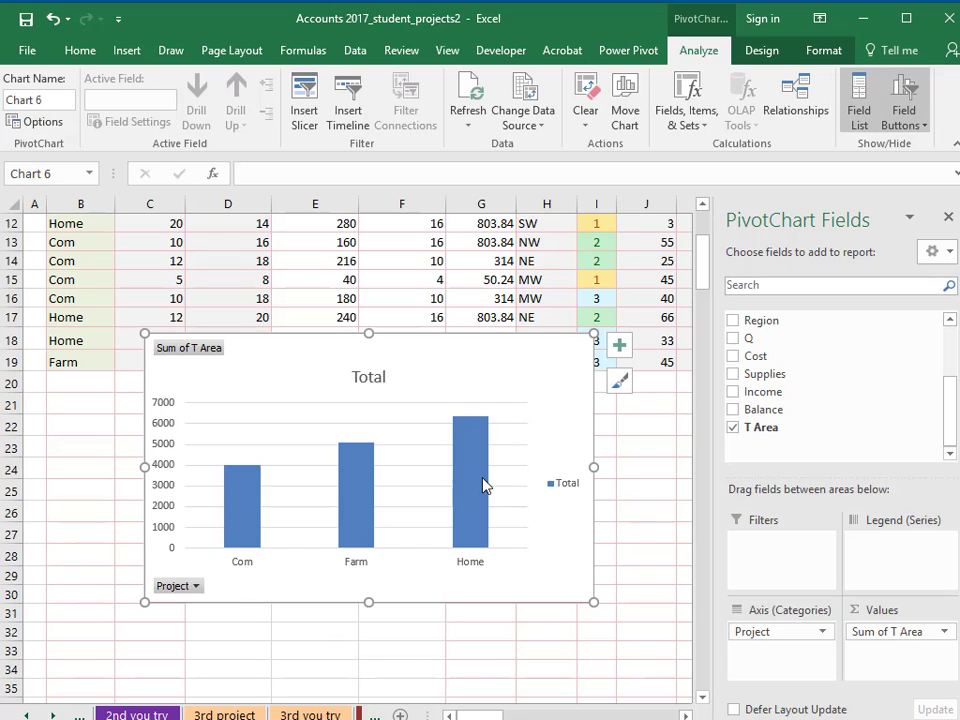
# Move the new chart off the source data, shrink it from its upper-left corner, and place it beside the PivotTable
pyautogui.moveTo(240, 510)
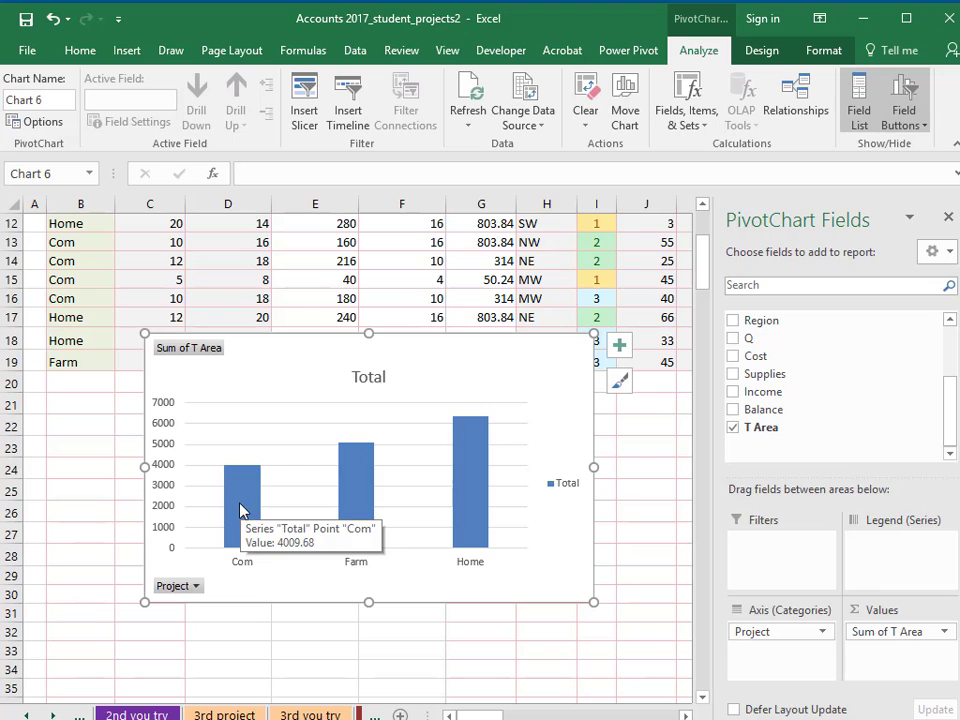
pyautogui.moveTo(306, 333); pyautogui.dragTo(388, 563)
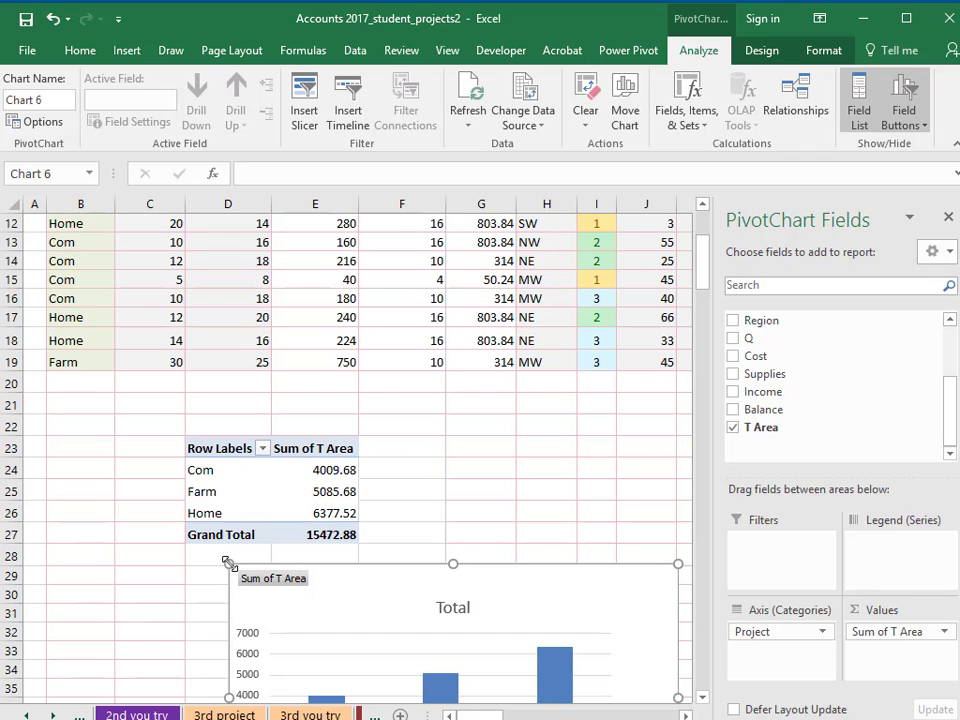
pyautogui.moveTo(229, 564); pyautogui.dragTo(270, 639)
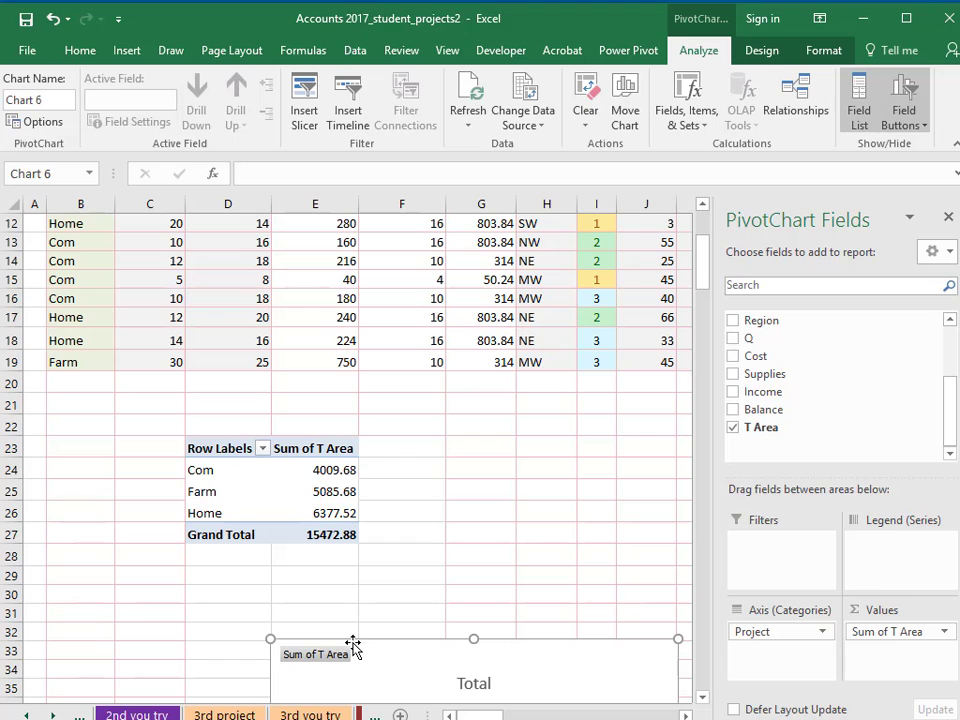
pyautogui.moveTo(373, 694); pyautogui.dragTo(476, 412)
# Move the whole PivotTable so it starts at B22, and shift the chart closer so it starts near column E
pyautogui.moveTo(206, 450); pyautogui.dragTo(317, 536)
pyautogui.moveTo(185, 461); pyautogui.dragTo(94, 456)
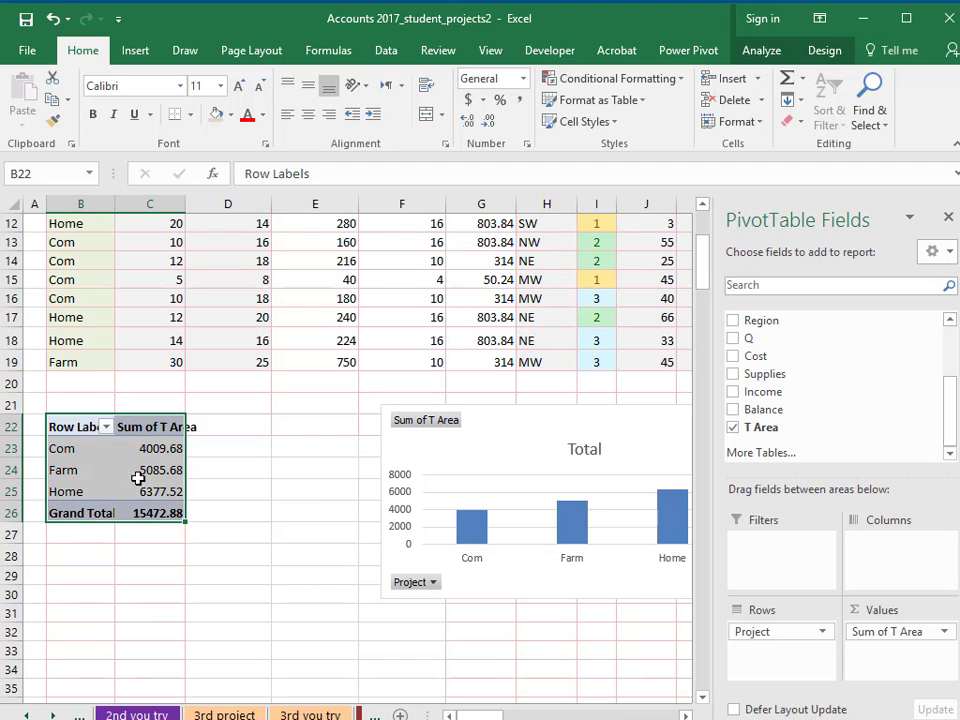
pyautogui.click(377, 452)
pyautogui.moveTo(379, 462); pyautogui.dragTo(262, 446)
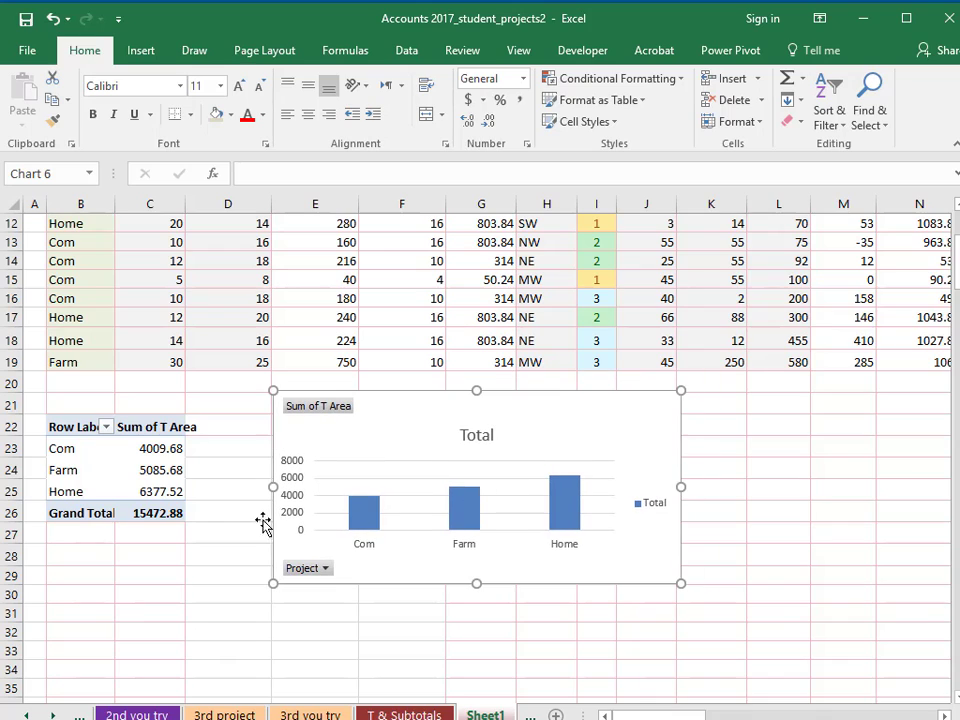
pyautogui.click(197, 611)
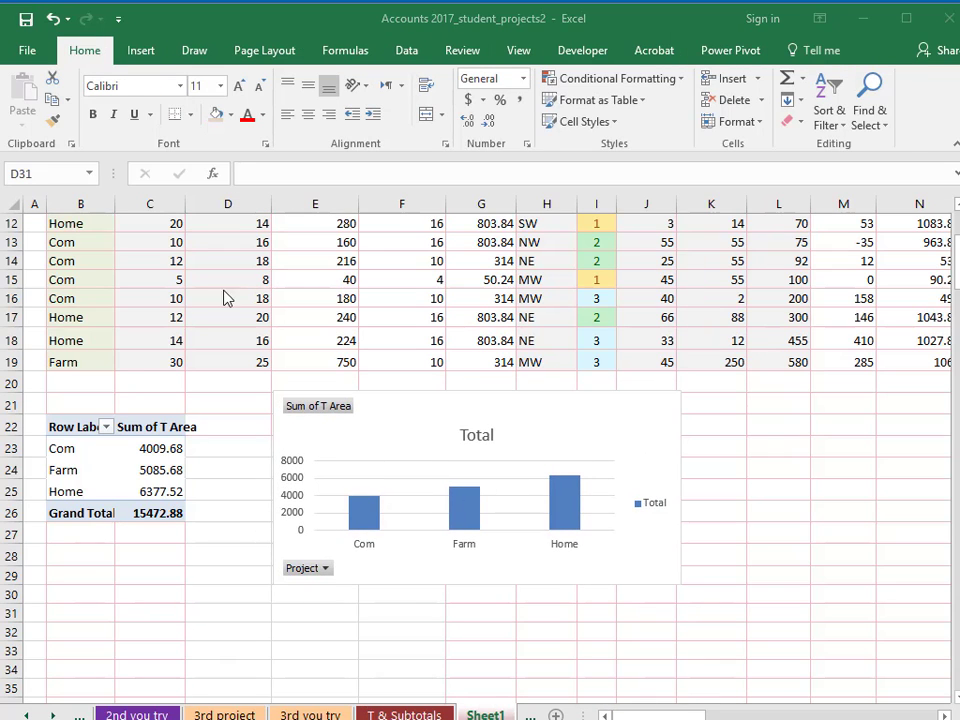
# Add Region to the PivotTable's rows beneath Project
pyautogui.click(112, 470)
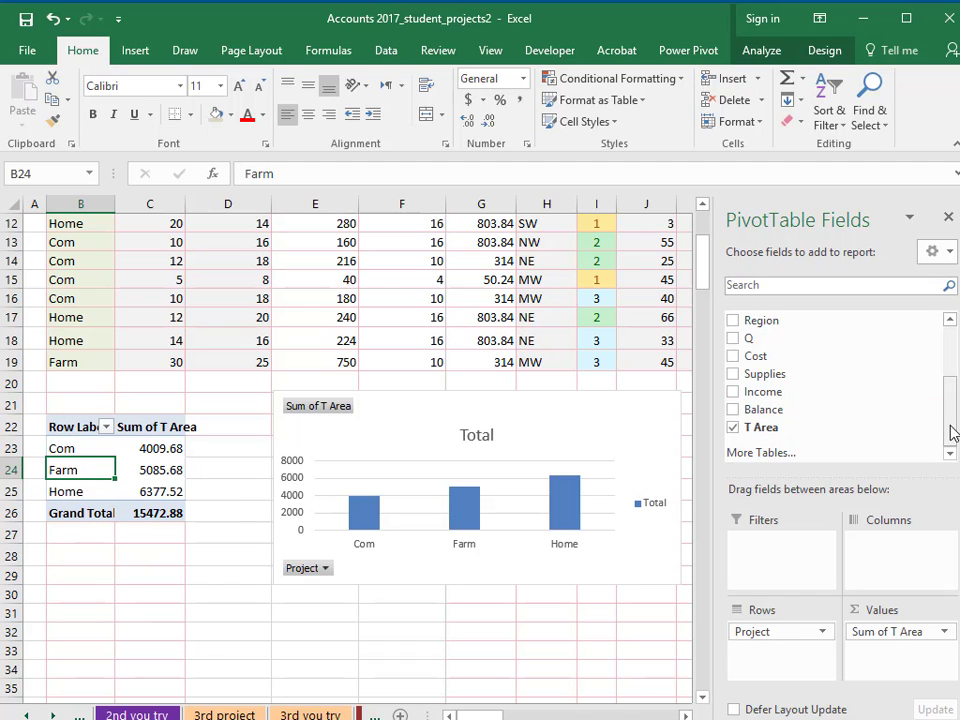
pyautogui.scroll(2, 951, 432)
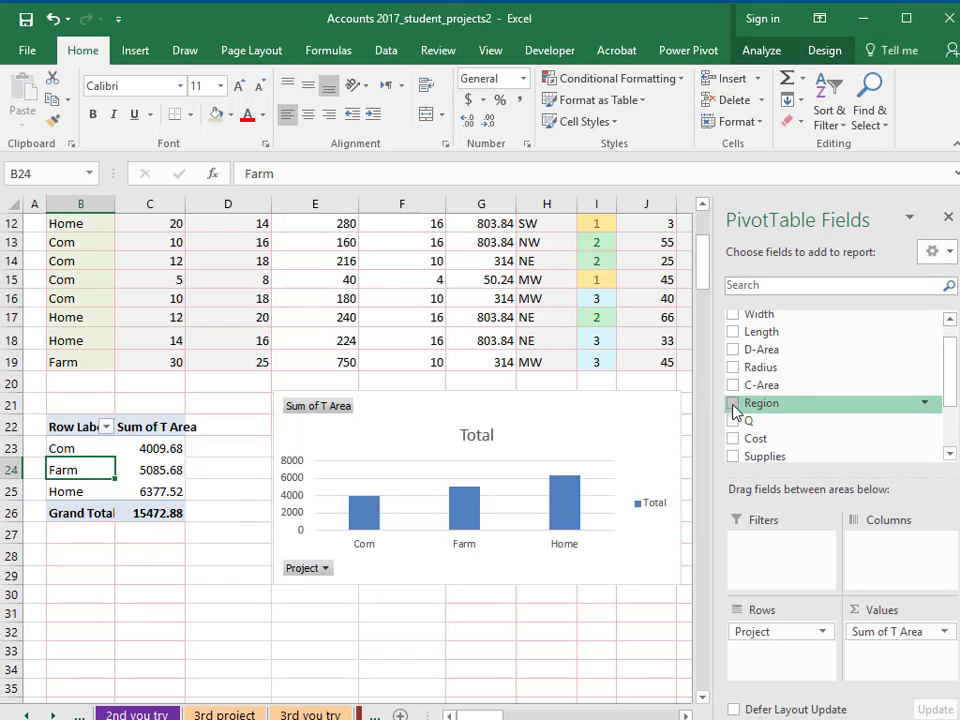
pyautogui.click(734, 404)
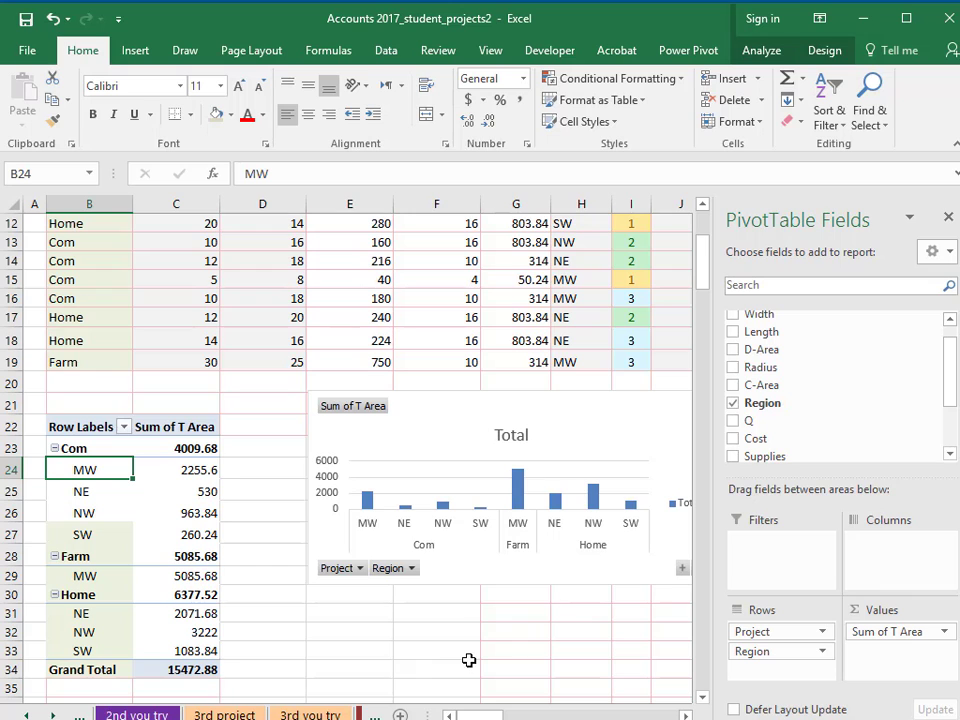
pyautogui.moveTo(705, 266)
pyautogui.mouseDown()
pyautogui.moveTo(703, 287)
pyautogui.moveTo(704, 275)
pyautogui.mouseUp()
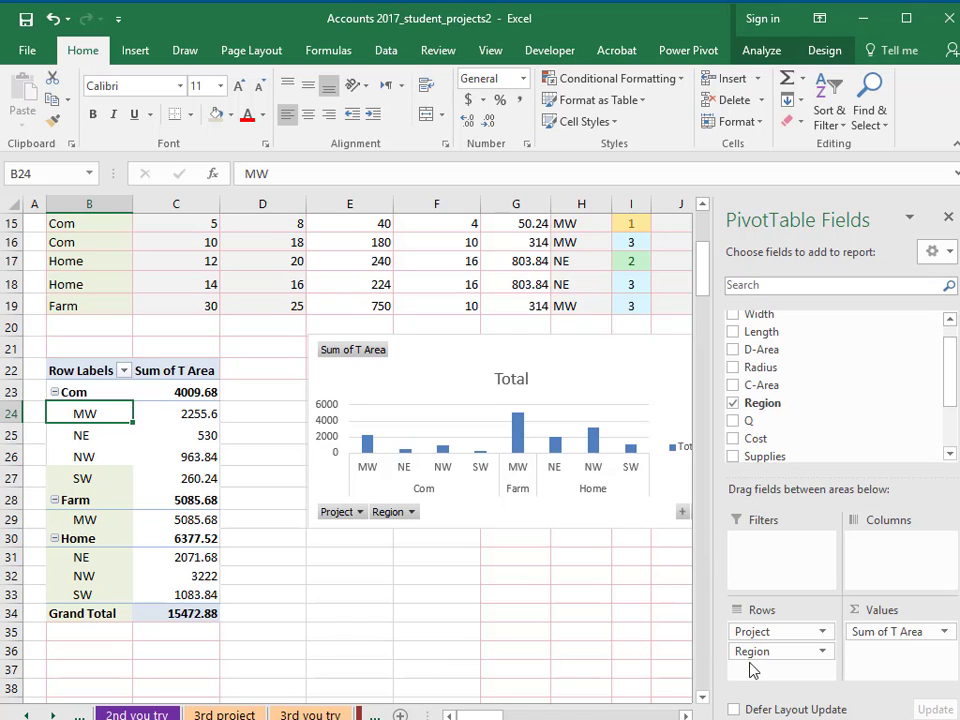
# Nest Project beneath Region in the PivotTable's rows, and move the chart closer to the PivotTable so it starts in column D
pyautogui.moveTo(754, 655); pyautogui.dragTo(733, 640)
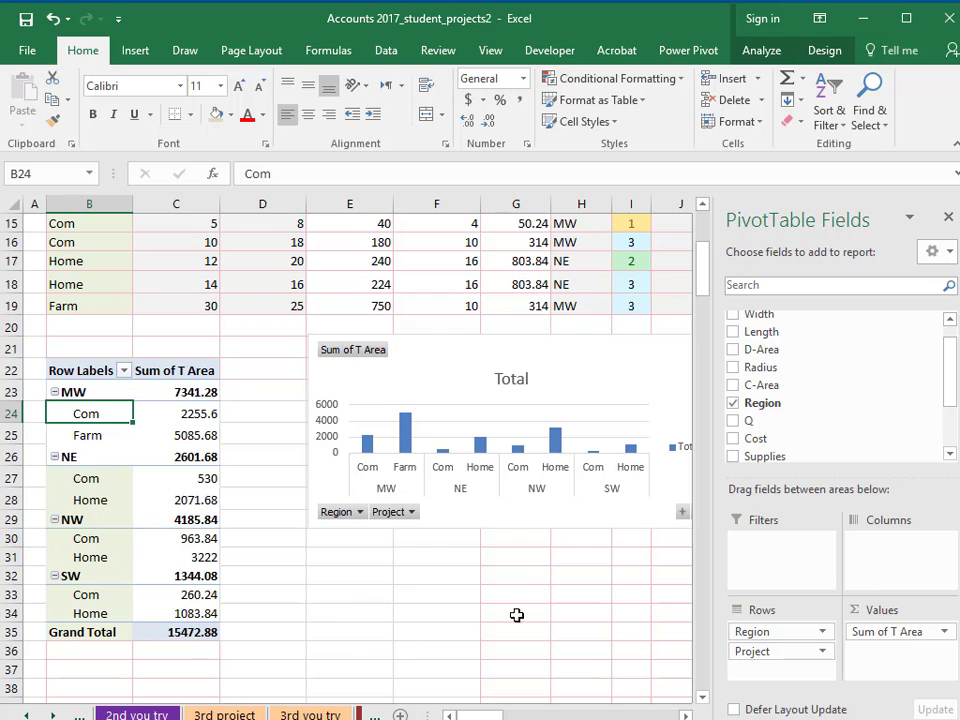
pyautogui.moveTo(553, 345); pyautogui.dragTo(509, 345)
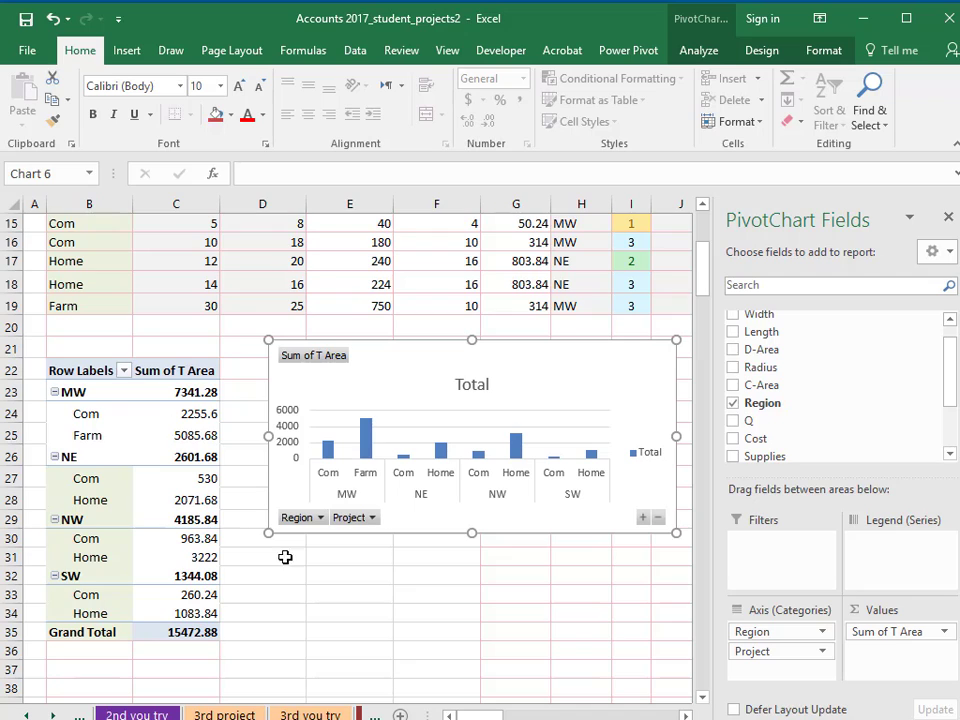
pyautogui.moveTo(765, 631); pyautogui.dragTo(745, 683)
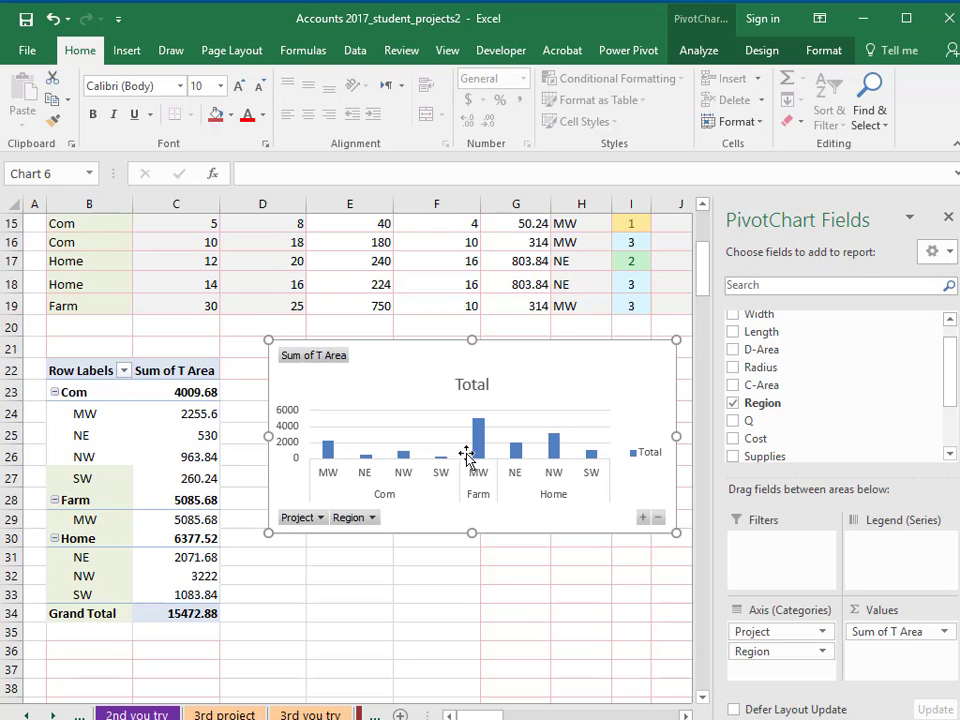
pyautogui.moveTo(765, 633); pyautogui.dragTo(760, 666)
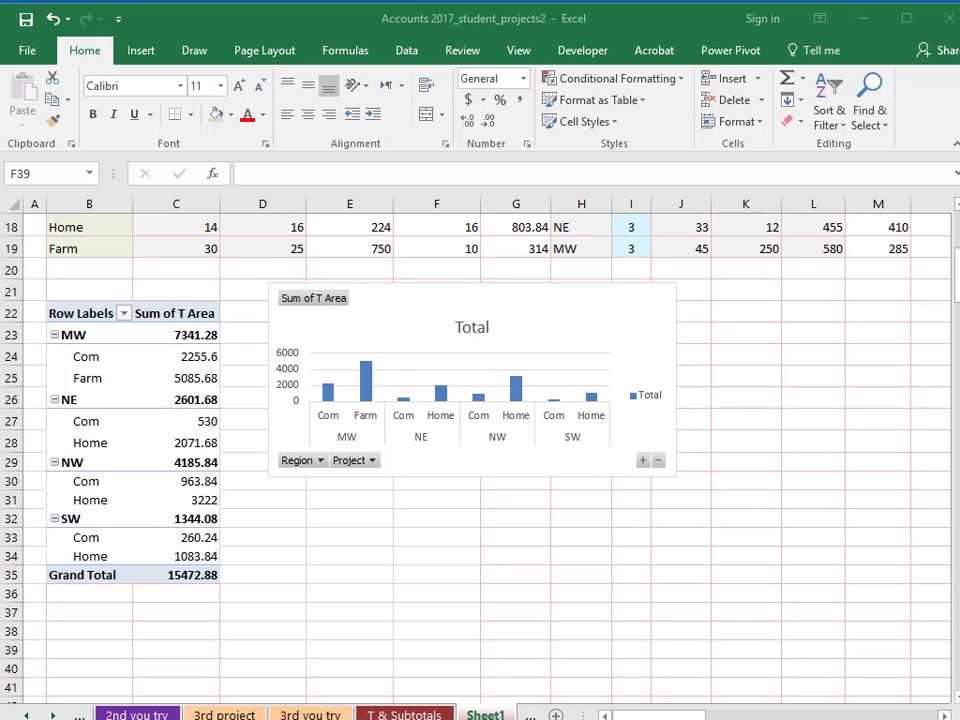
# Insert a Project slicer for the PivotTable and place it beside the table, starting near row 21 in column D
pyautogui.click(98, 376)
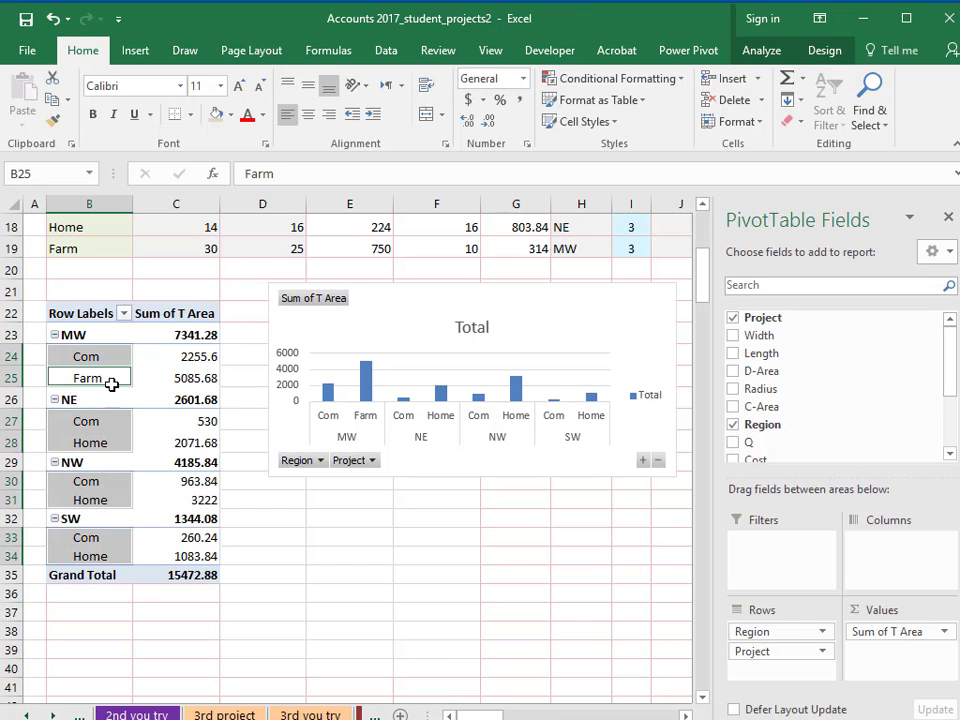
pyautogui.click(150, 378)
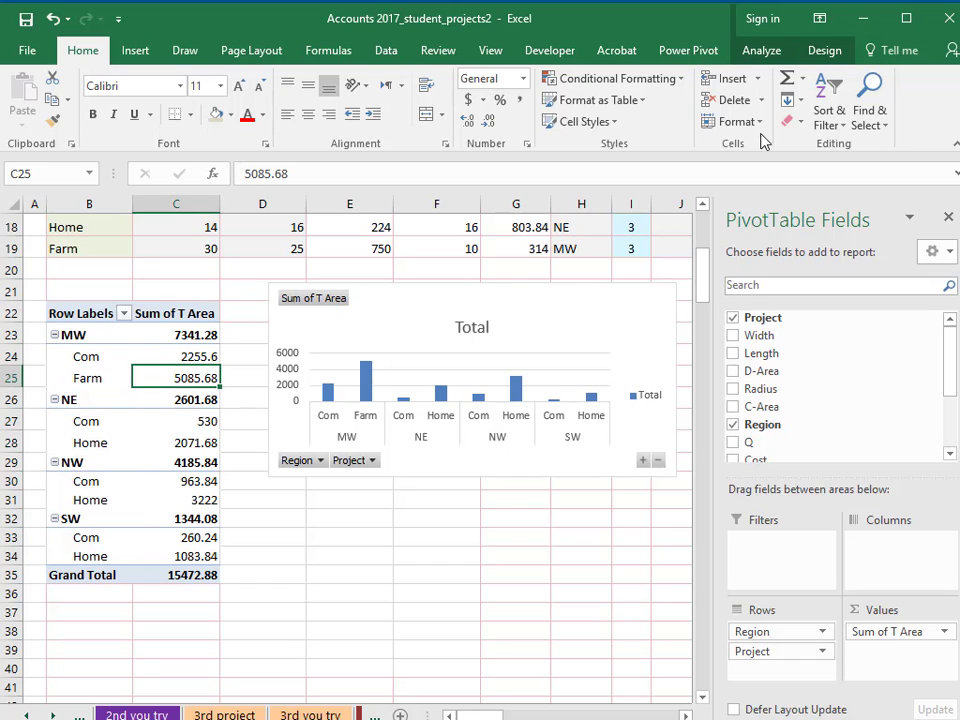
pyautogui.click(757, 52)
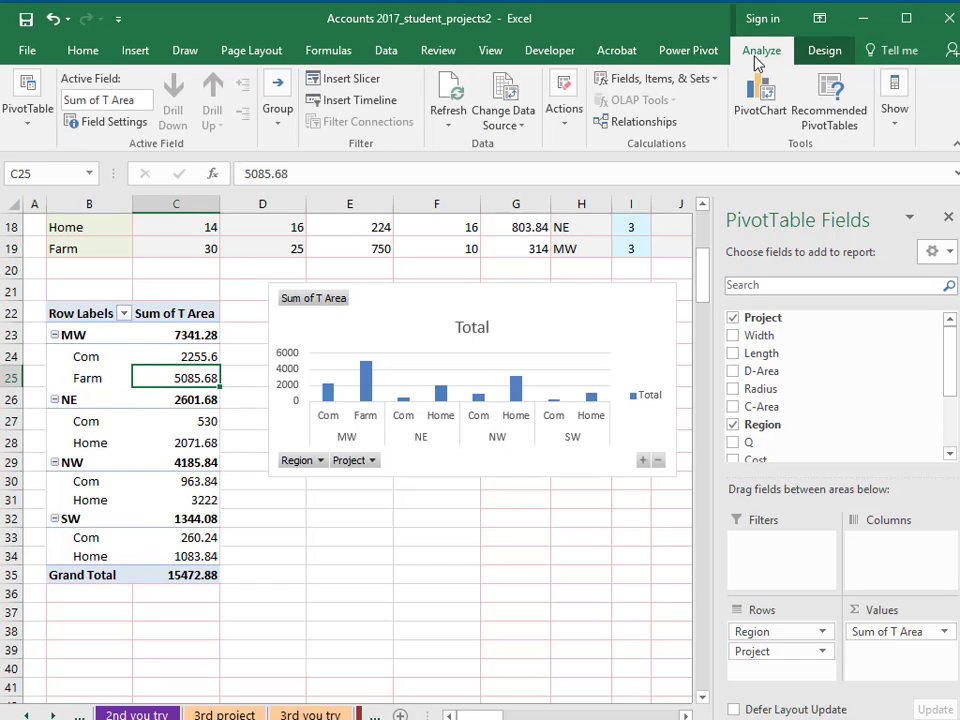
pyautogui.click(349, 80)
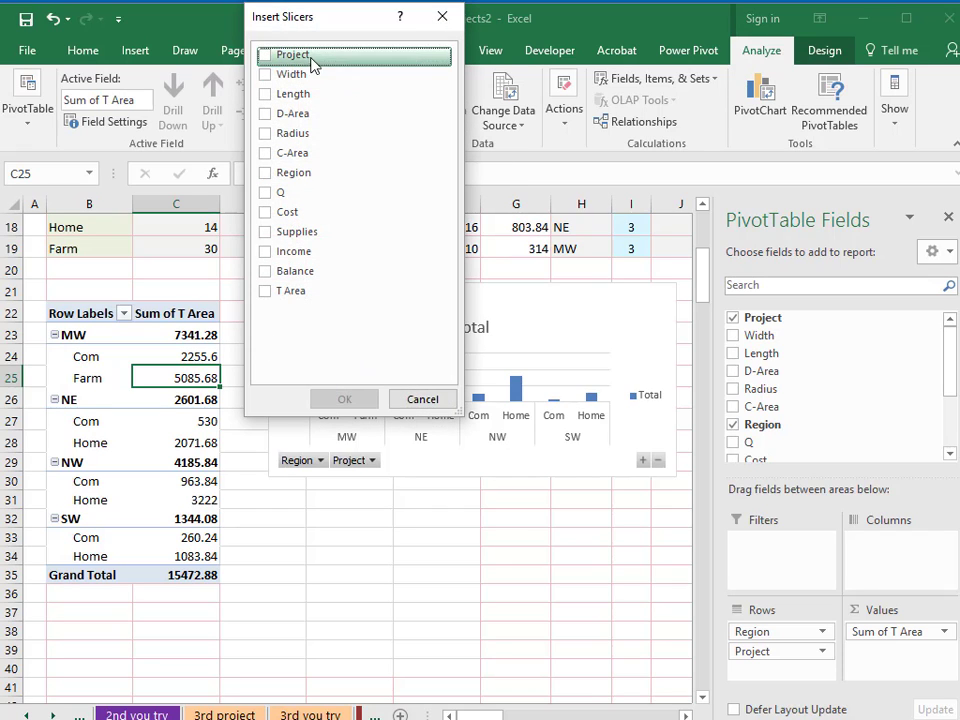
pyautogui.click(265, 55)
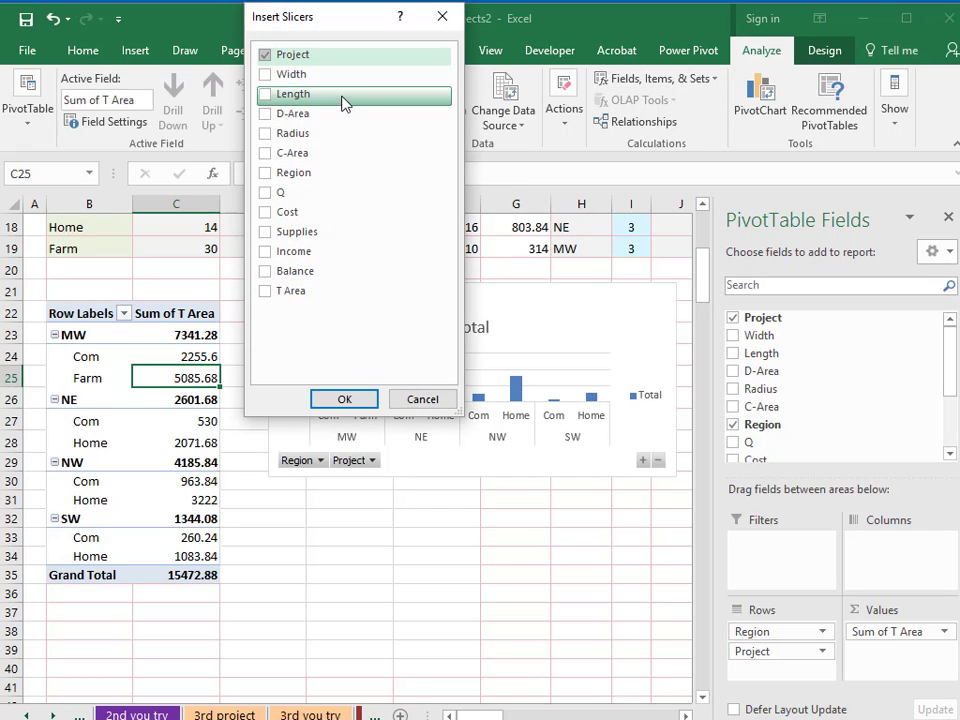
pyautogui.click(341, 401)
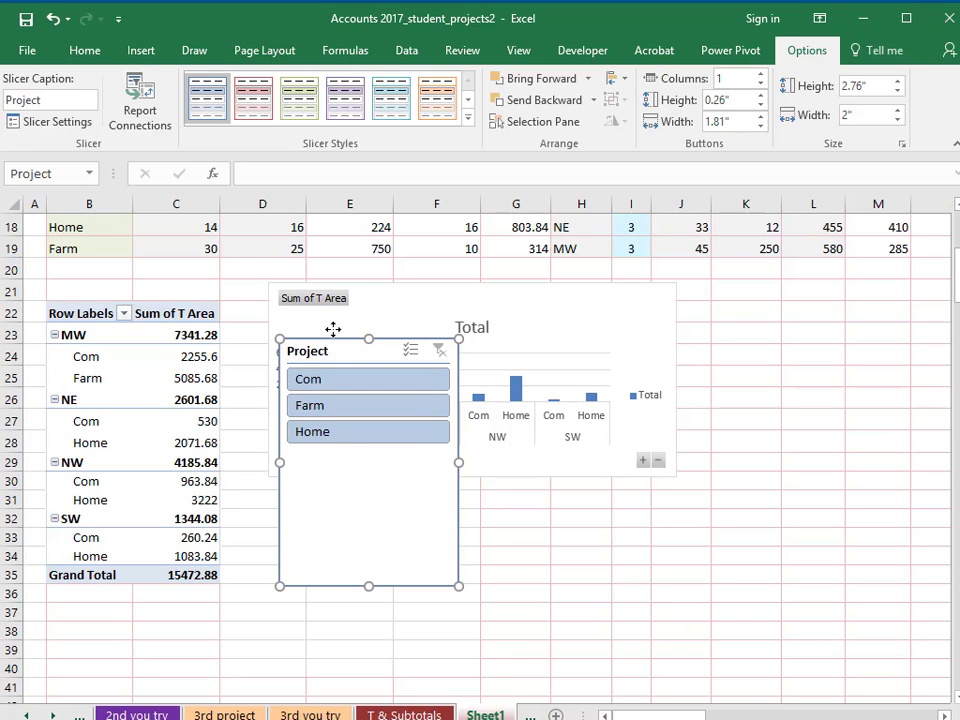
pyautogui.moveTo(333, 329); pyautogui.dragTo(320, 278)
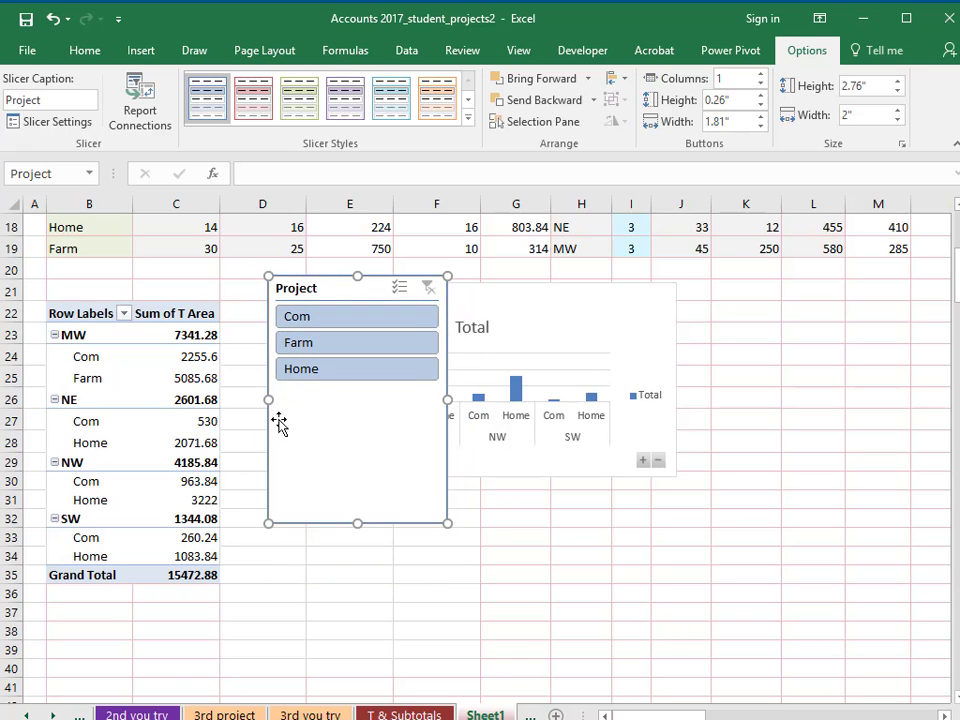
# Filter by Com and by Home alone with the Project slicer, and reselect Com and Farm in addition to Home
pyautogui.click(330, 327)
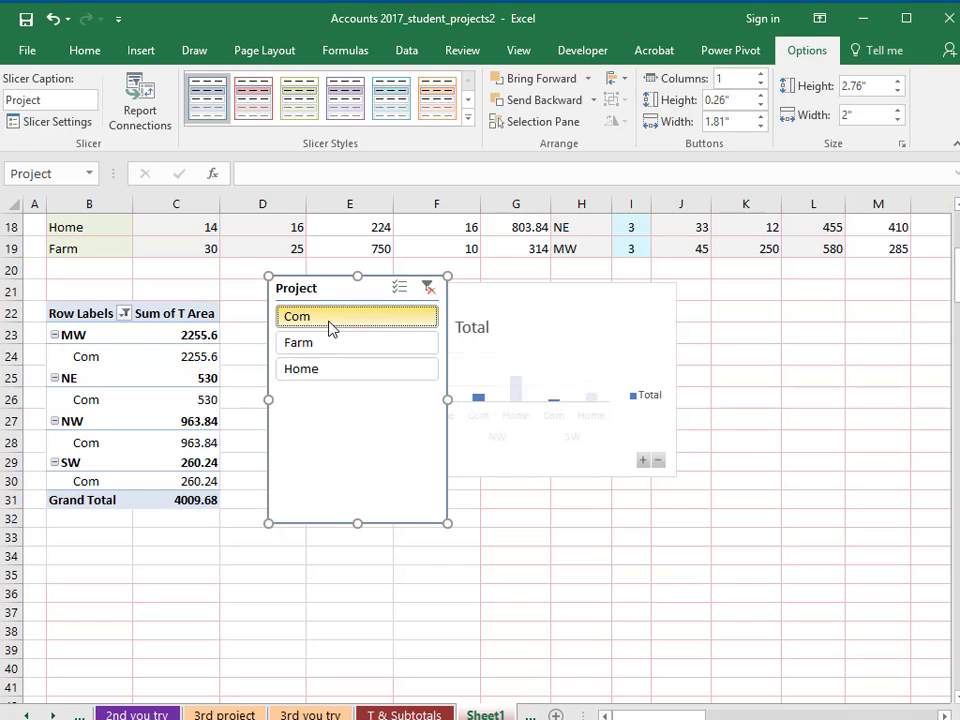
pyautogui.click(347, 377)
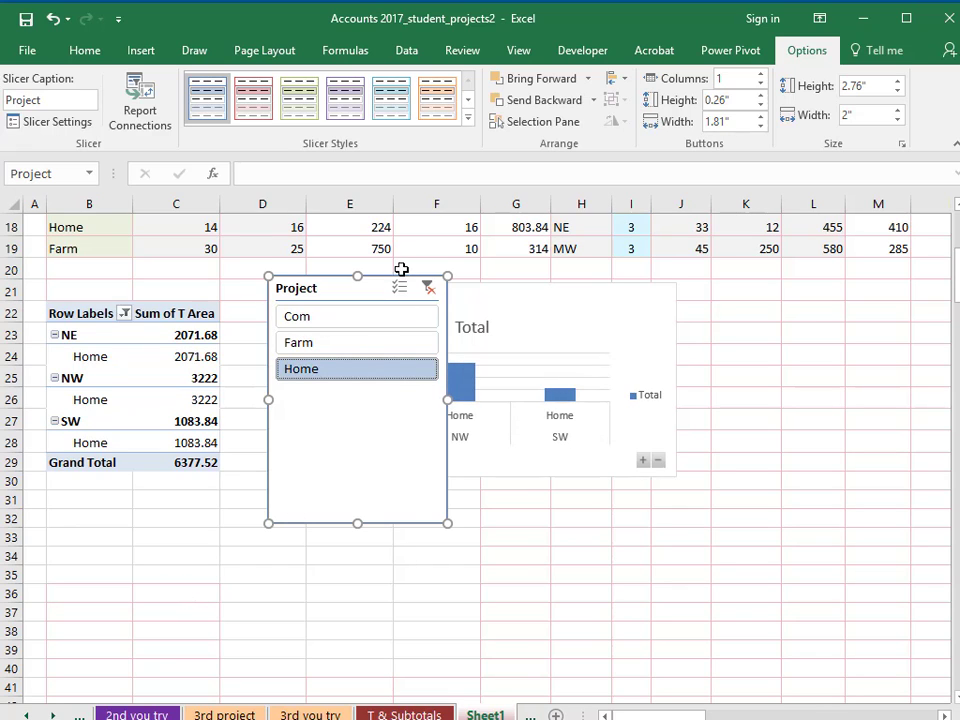
pyautogui.moveTo(388, 268); pyautogui.dragTo(430, 512)
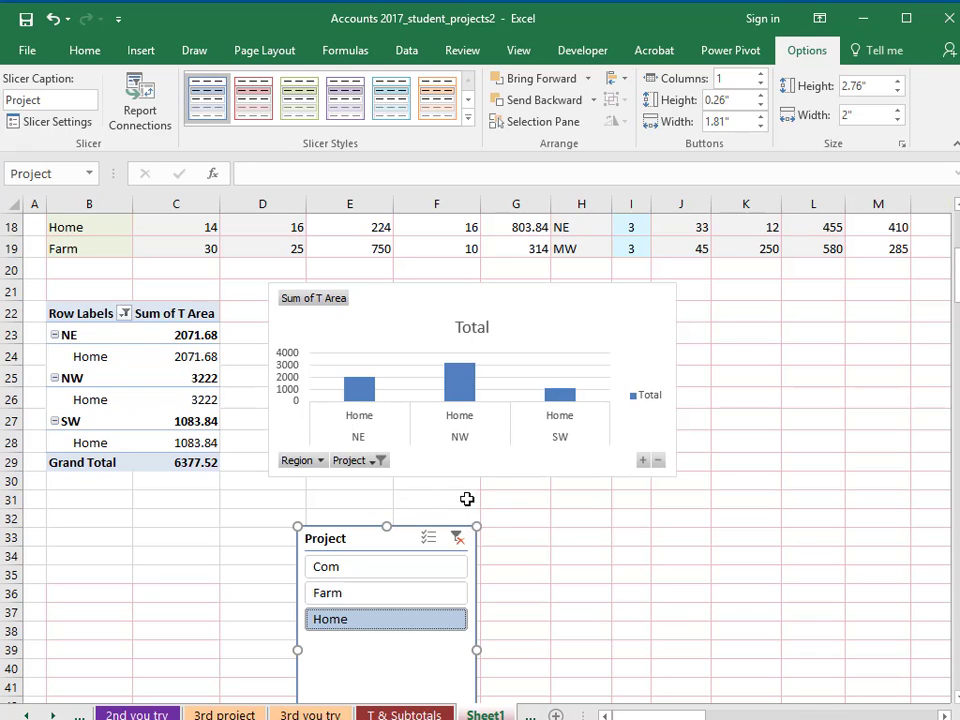
pyautogui.moveTo(388, 529); pyautogui.dragTo(357, 285)
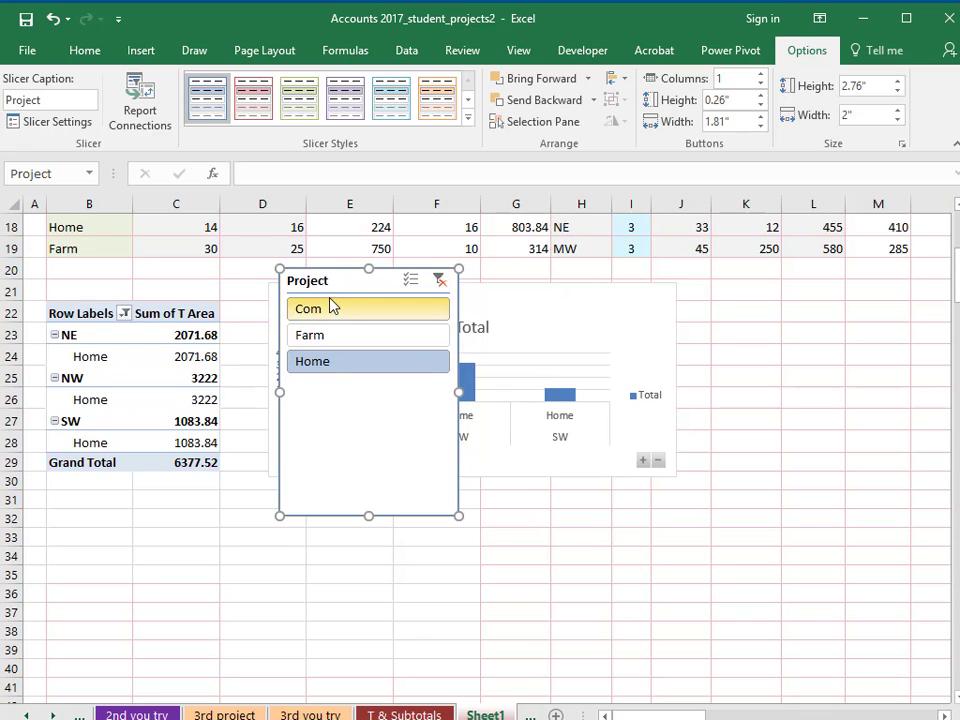
pyautogui.click(345, 310)
pyautogui.click(336, 337)
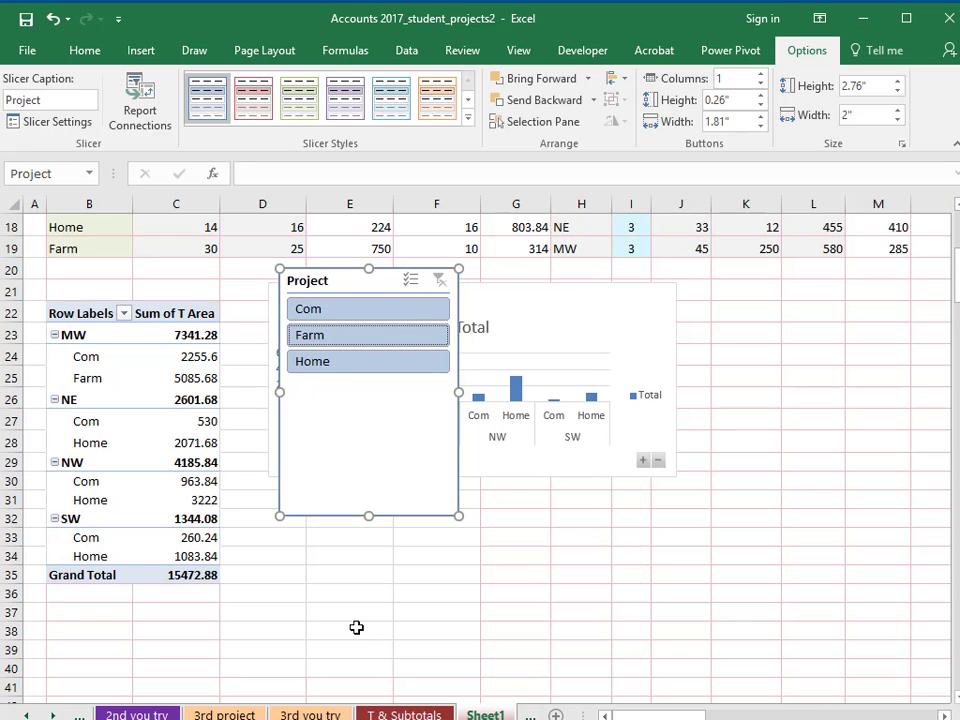
# Insert a Region slicer for the PivotTable and move it up just under the Project slicer's heading
pyautogui.click(98, 357)
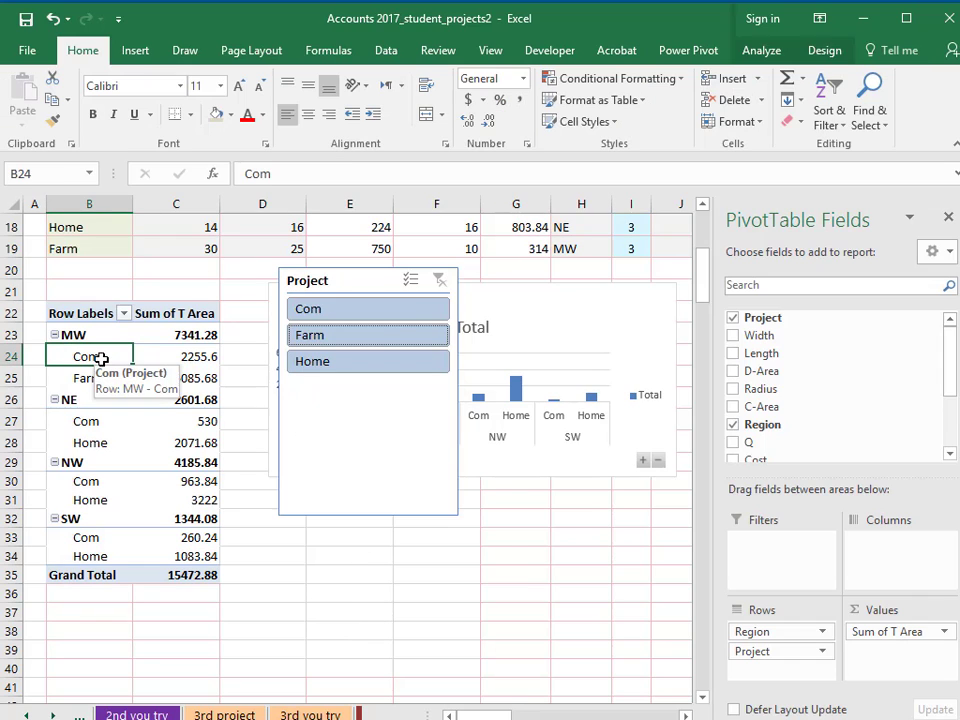
pyautogui.click(760, 52)
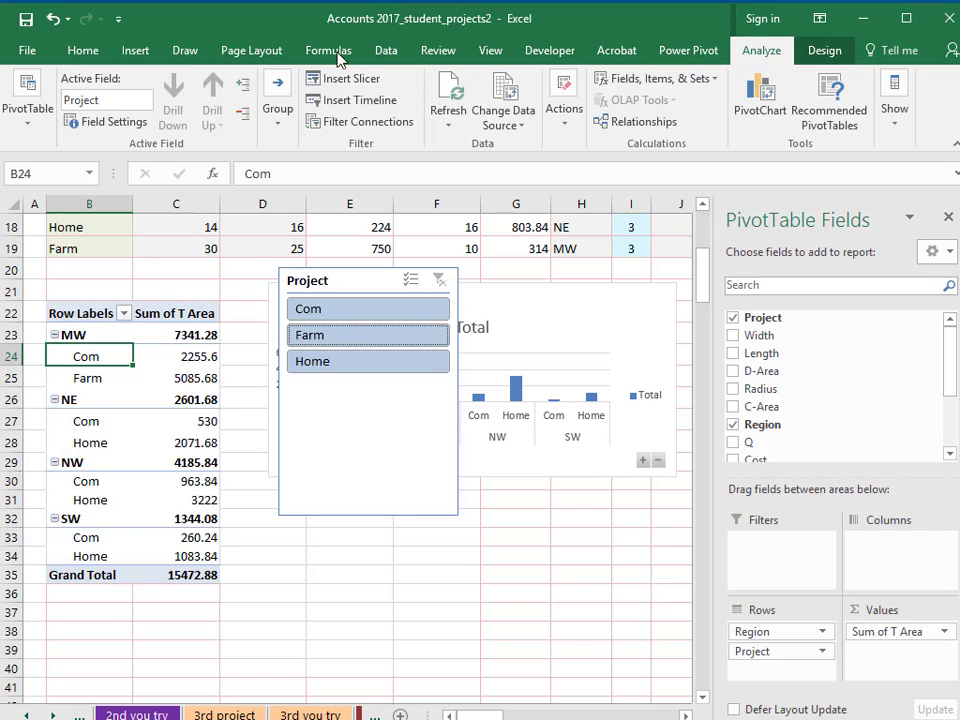
pyautogui.click(379, 82)
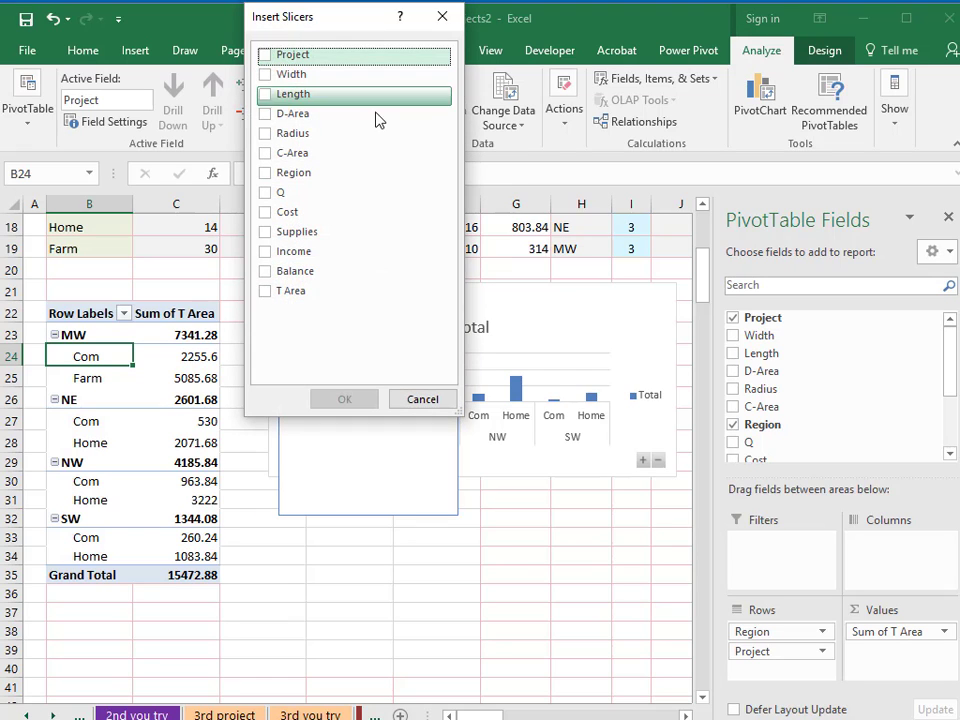
pyautogui.click(265, 174)
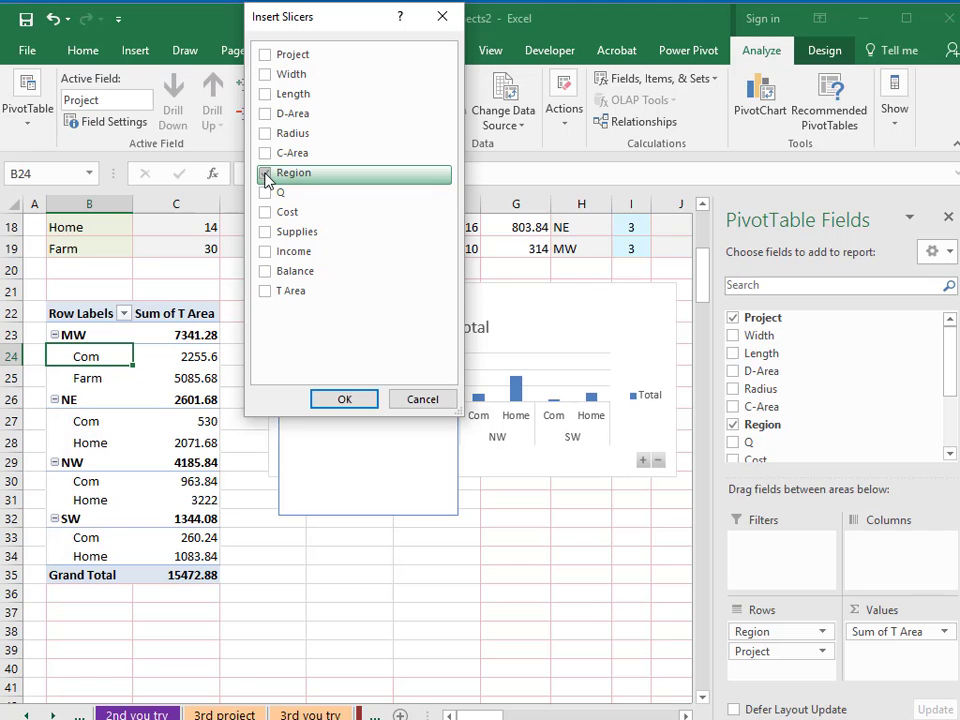
pyautogui.click(339, 404)
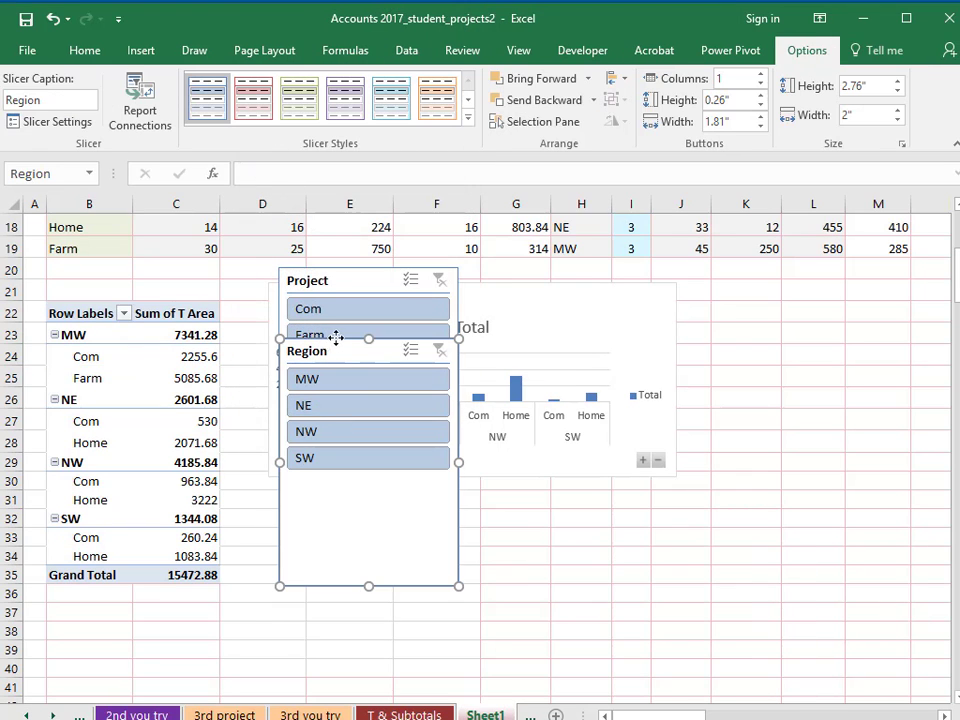
pyautogui.moveTo(332, 337); pyautogui.dragTo(337, 312)
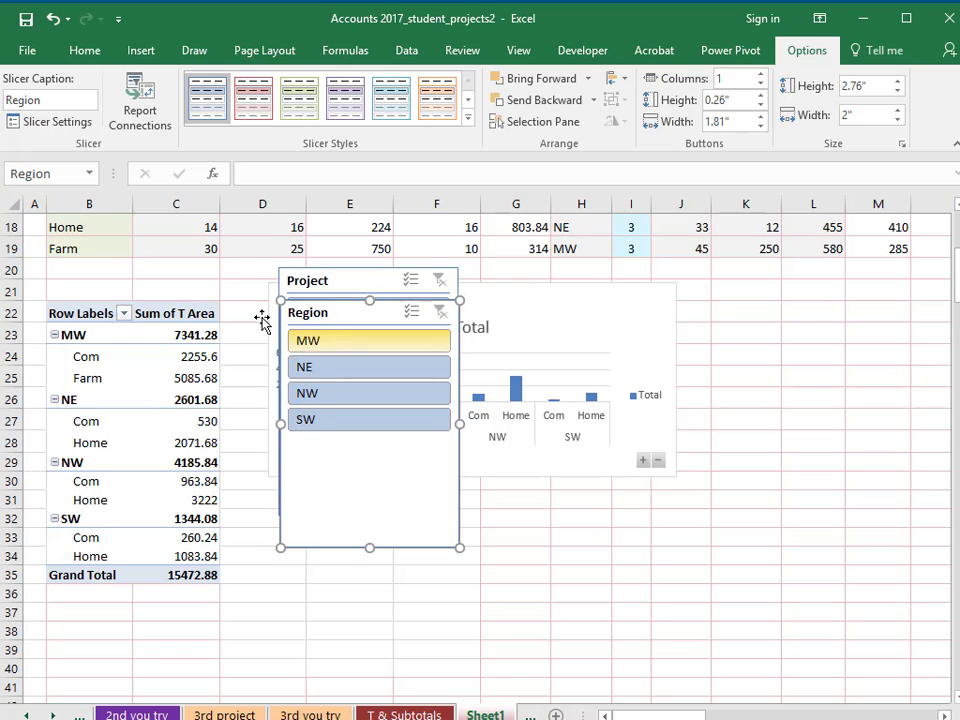
# Filter the PivotTable by single regions MW and NW in the Region slicer, and combine both regions in the filter
pyautogui.click(325, 343)
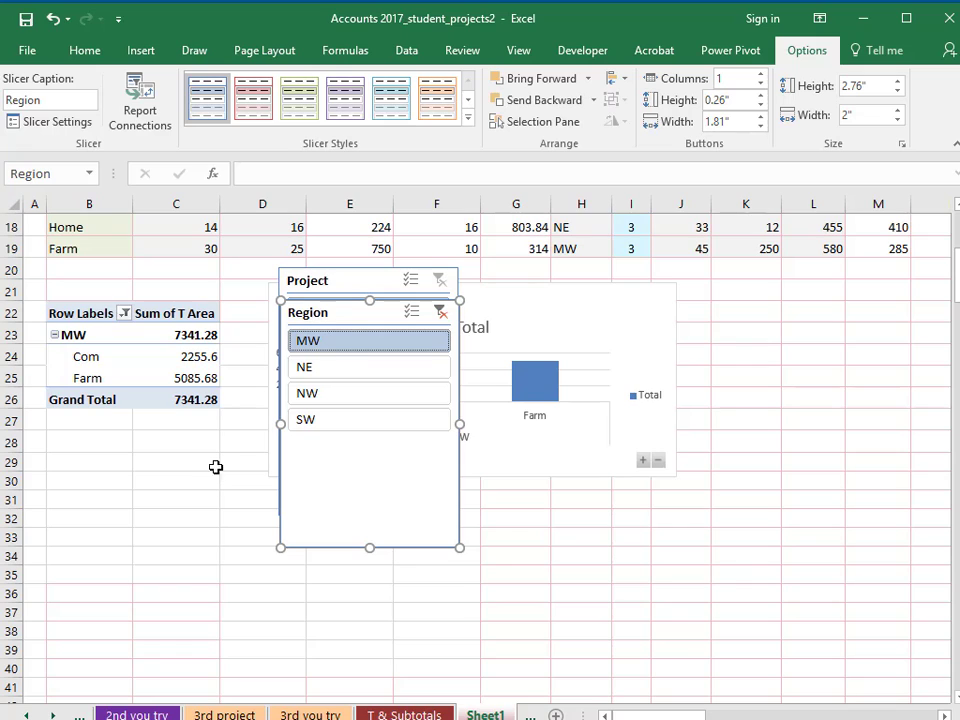
pyautogui.click(347, 402)
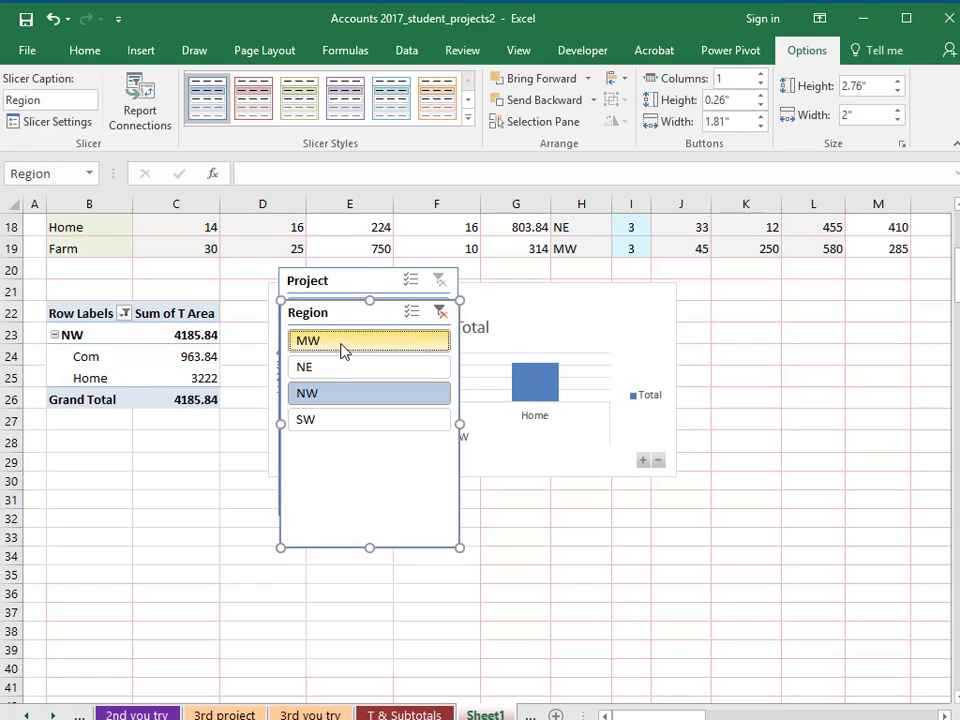
pyautogui.keyDown('ctrl'); pyautogui.click(343, 349); pyautogui.keyUp('ctrl')
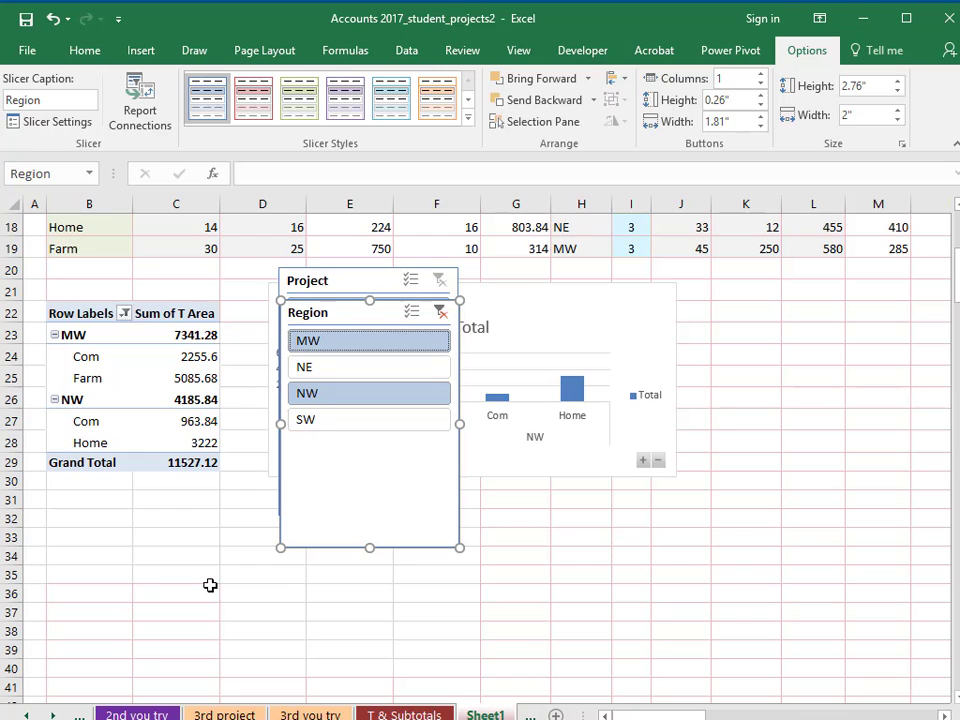
# Move the Project slicer below the PivotTable near row 33, and place the Region slicer over the middle of the chart
pyautogui.moveTo(328, 311); pyautogui.dragTo(841, 516)
pyautogui.moveTo(358, 274); pyautogui.dragTo(241, 543)
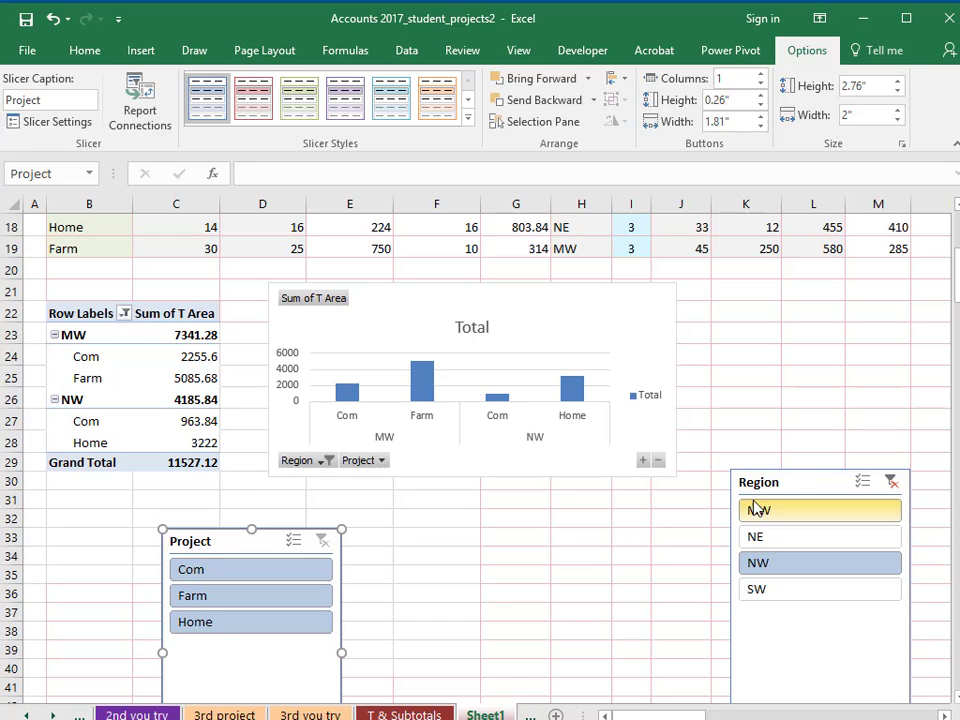
pyautogui.moveTo(789, 484); pyautogui.dragTo(384, 277)
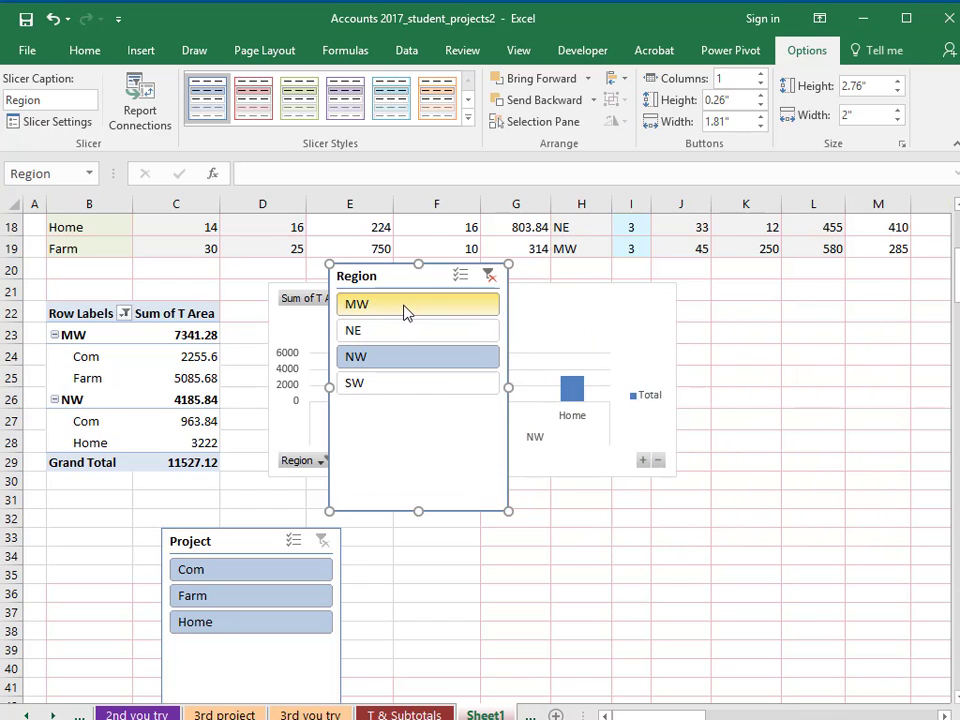
# Filter the PivotTable to region MW only, and give the Region slicer the light orange style in a spot below the chart
pyautogui.click(405, 313)
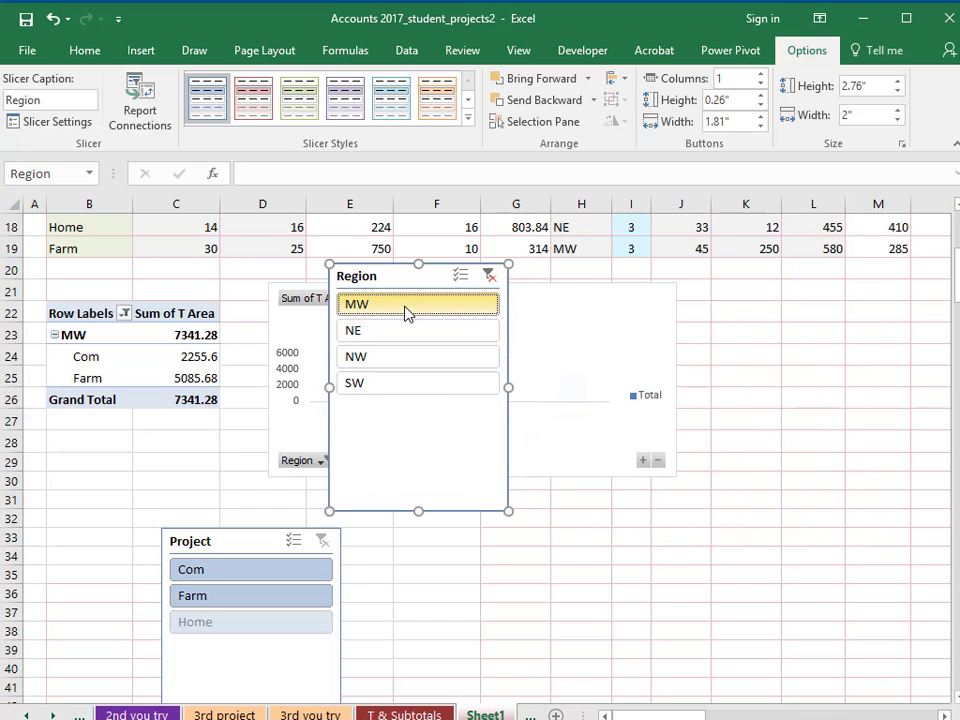
pyautogui.click(440, 97)
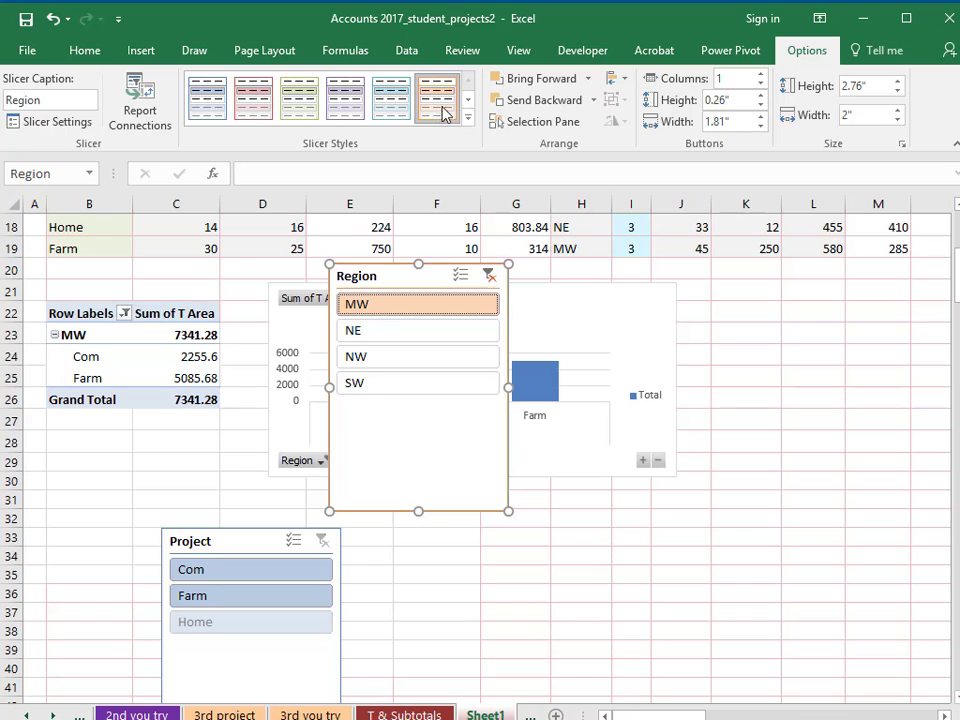
pyautogui.moveTo(427, 275); pyautogui.dragTo(502, 487)
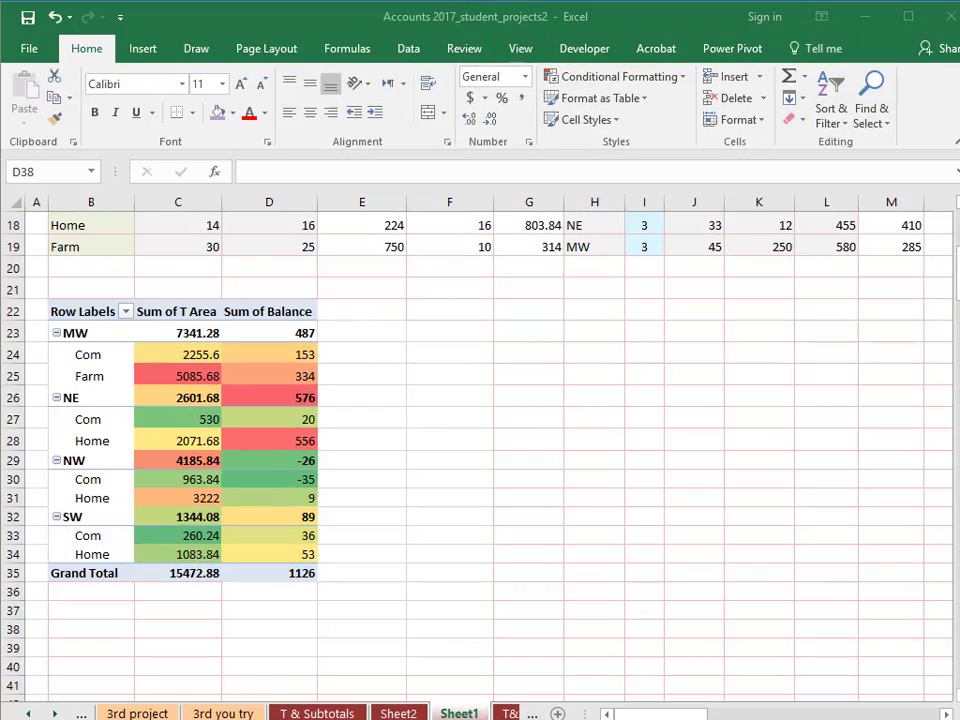
# Compare the red-shaded T Area and Balance cells of the PivotTable for MW Farm, the NE subtotal and NE Home
pyautogui.click(252, 398)
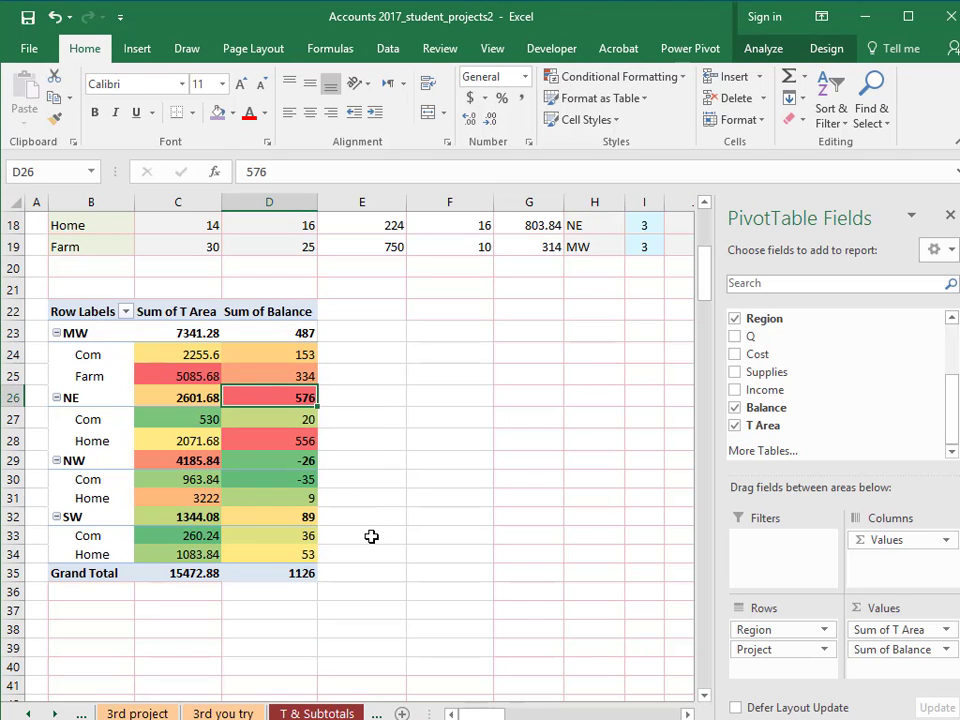
pyautogui.keyDown('ctrl'); pyautogui.click(250, 442); pyautogui.keyUp('ctrl')
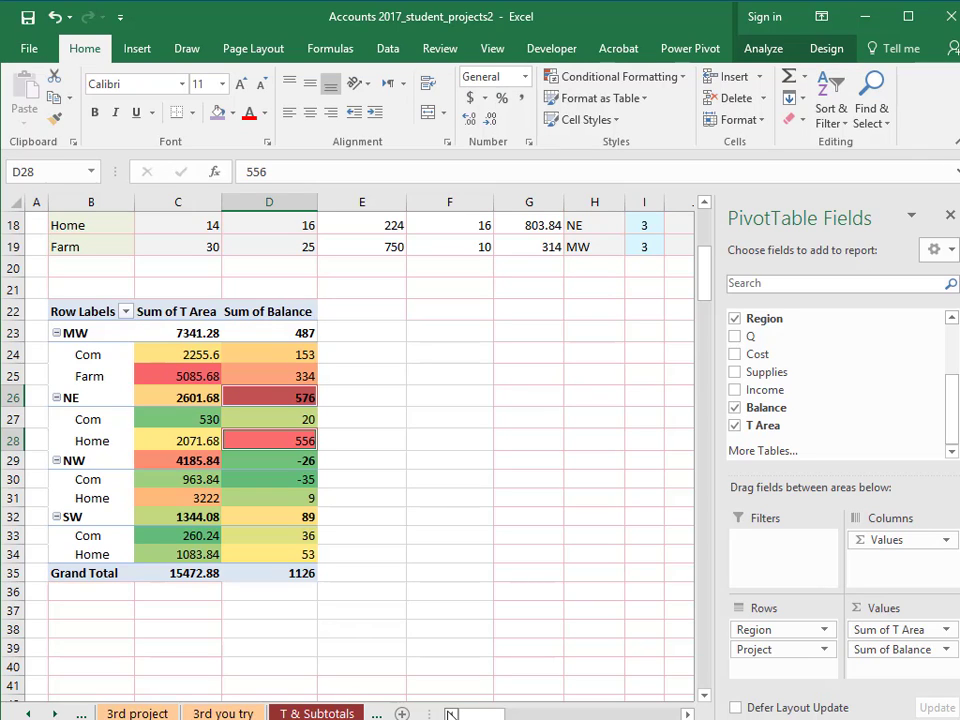
pyautogui.click(159, 376)
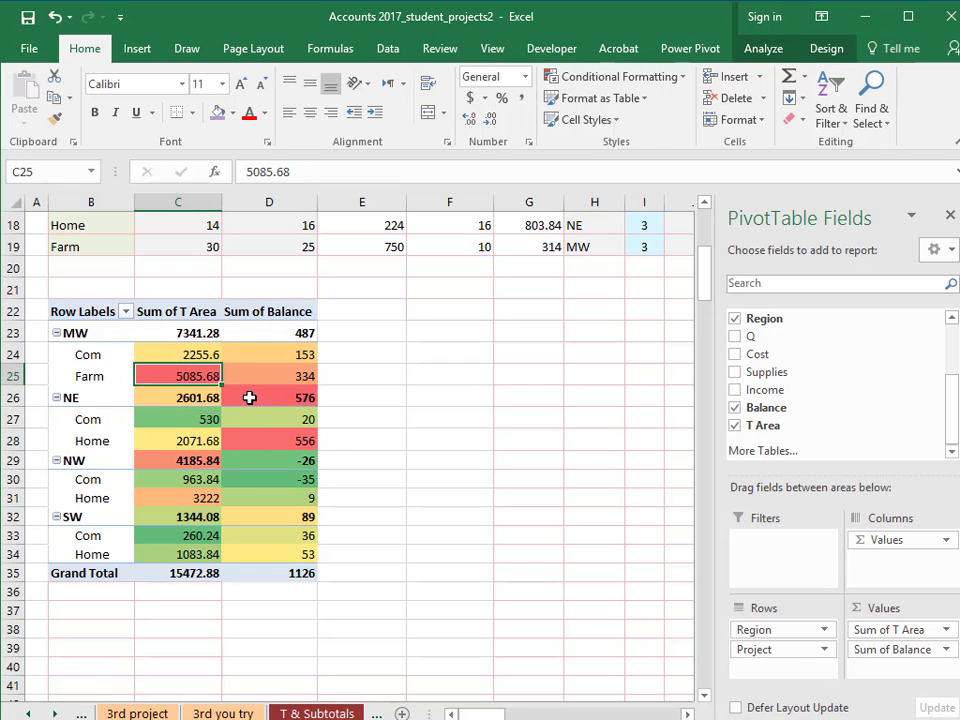
pyautogui.moveTo(246, 398)
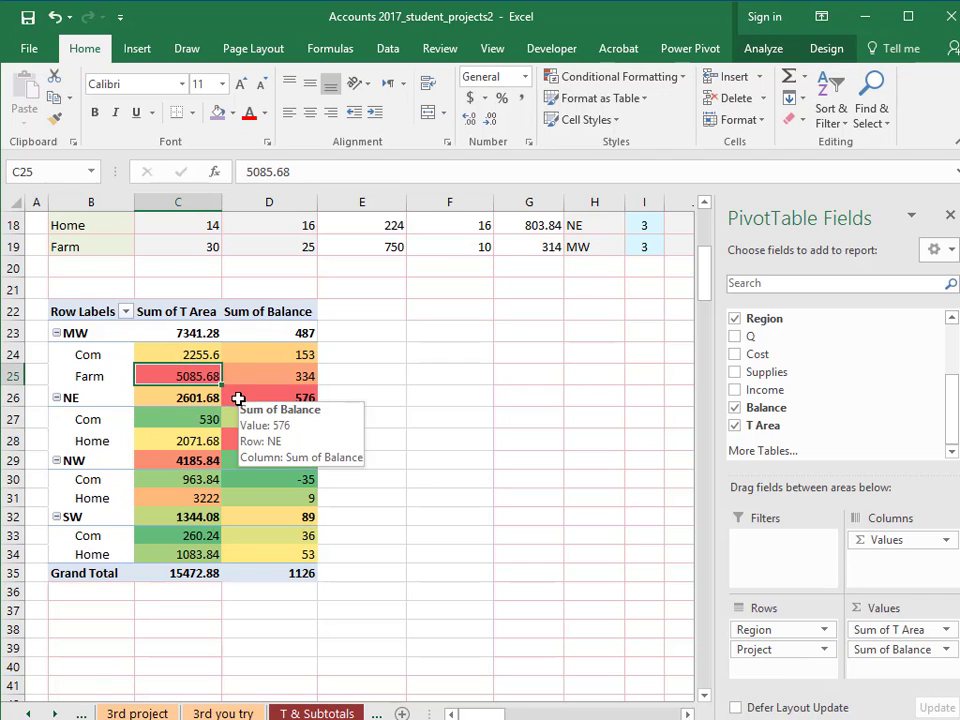
pyautogui.click(239, 398)
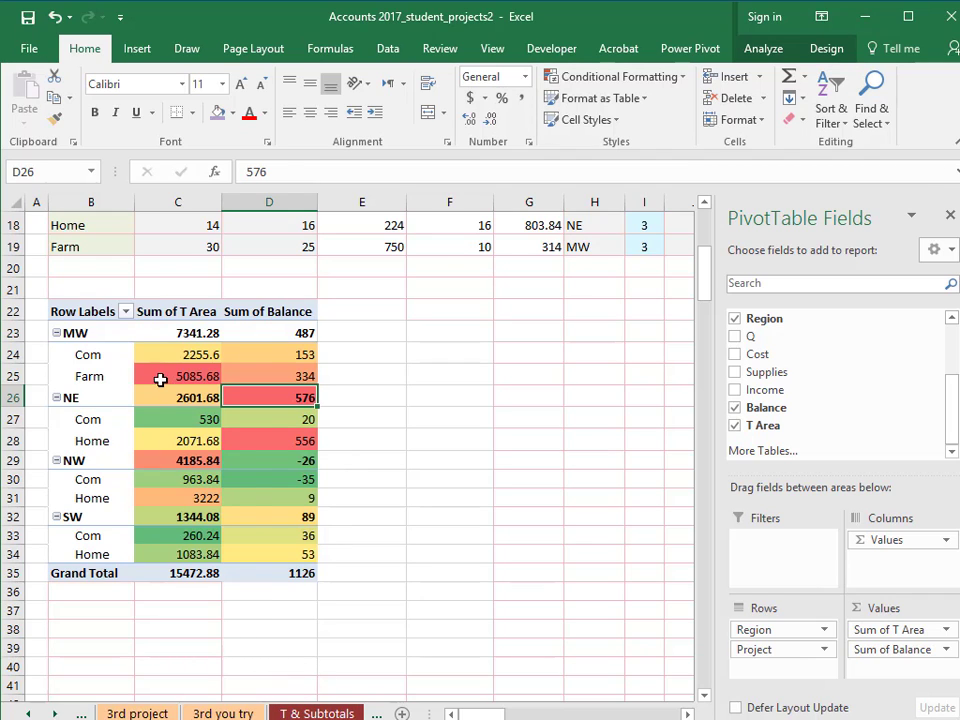
# Compare the T Area cells of MW Farm and the NW subtotal with the Balance subtotal of region NE
pyautogui.click(160, 379)
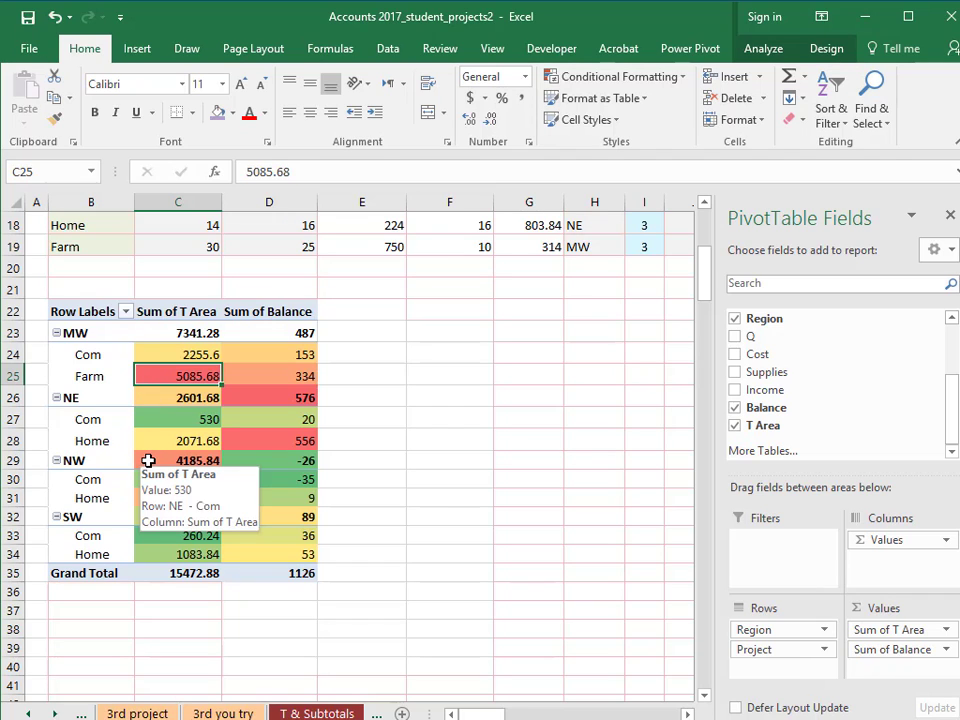
pyautogui.click(148, 460)
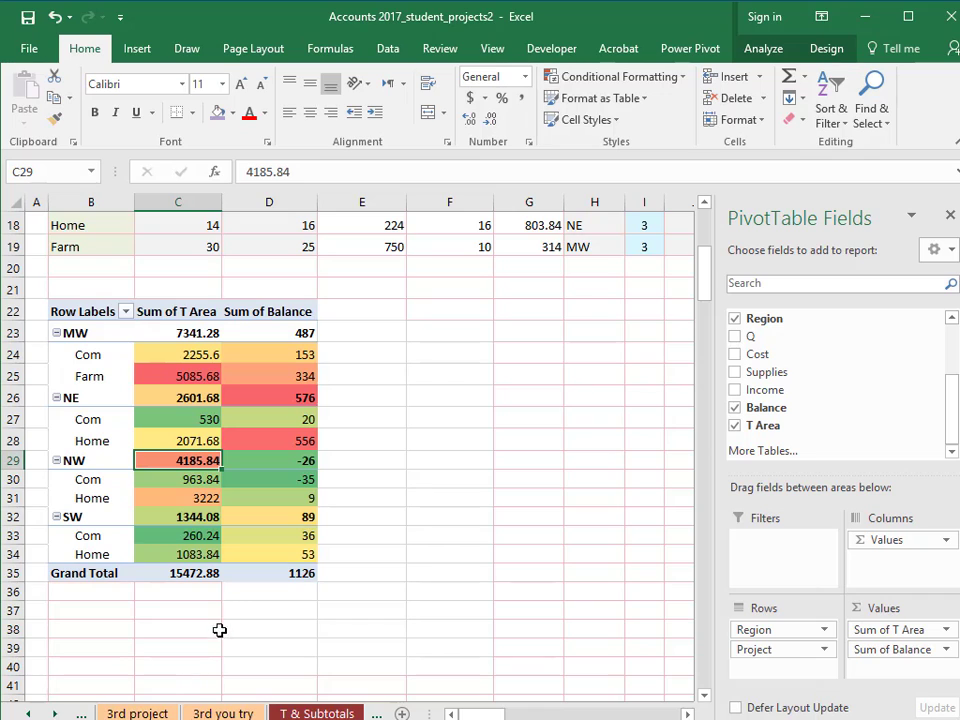
pyautogui.click(270, 397)
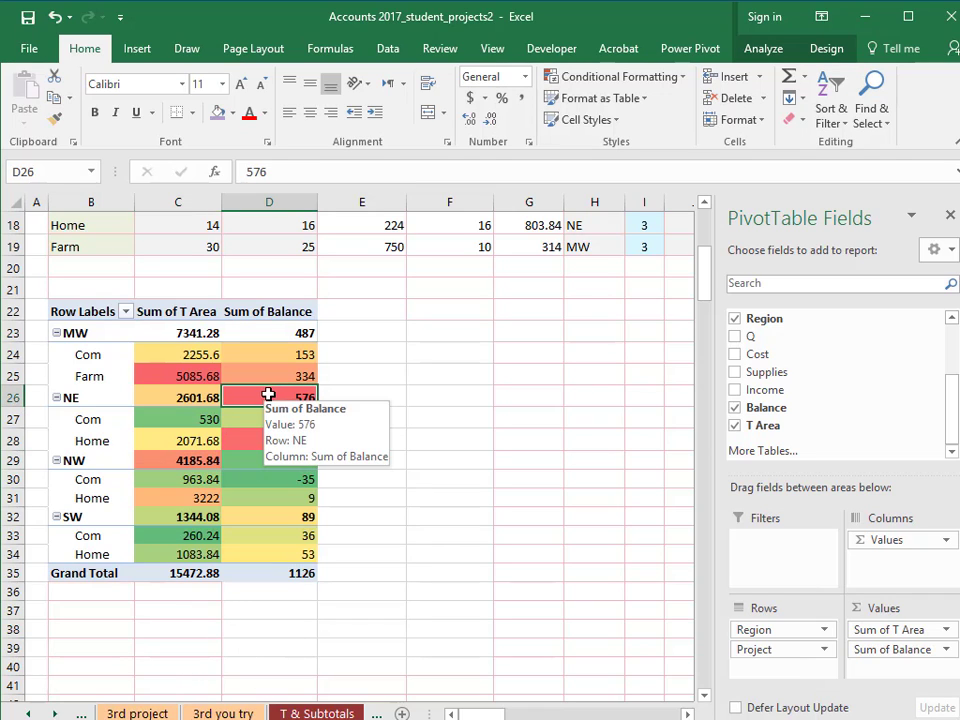
# Insert a clustered column PivotChart of T Area and Balance, close its field list, and place the chart beside the PivotTable starting in column E
pyautogui.click(138, 49)
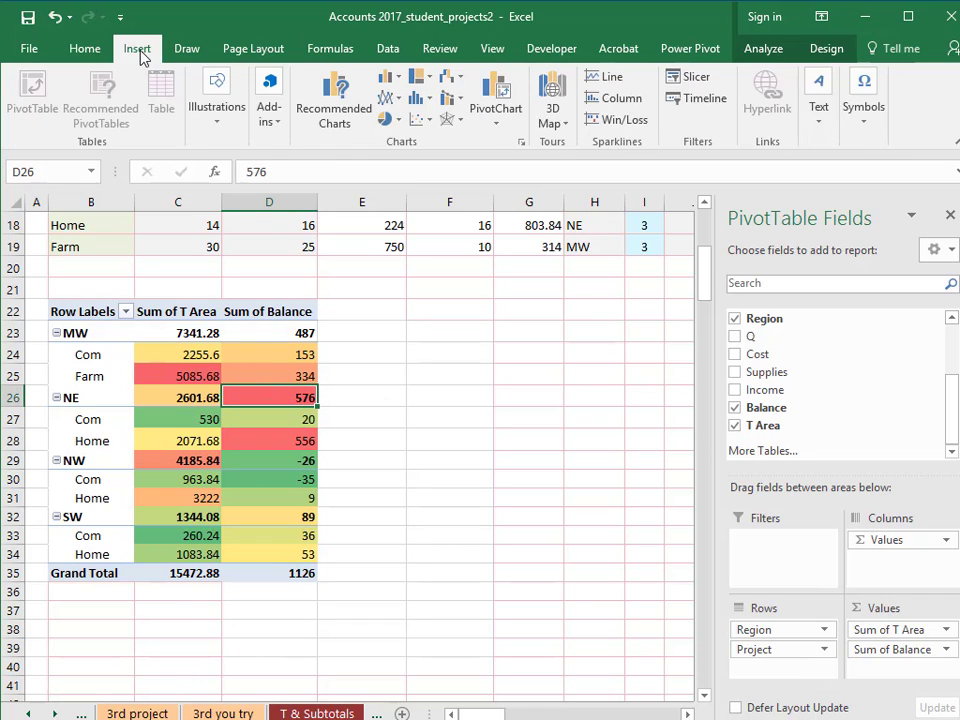
pyautogui.click(340, 128)
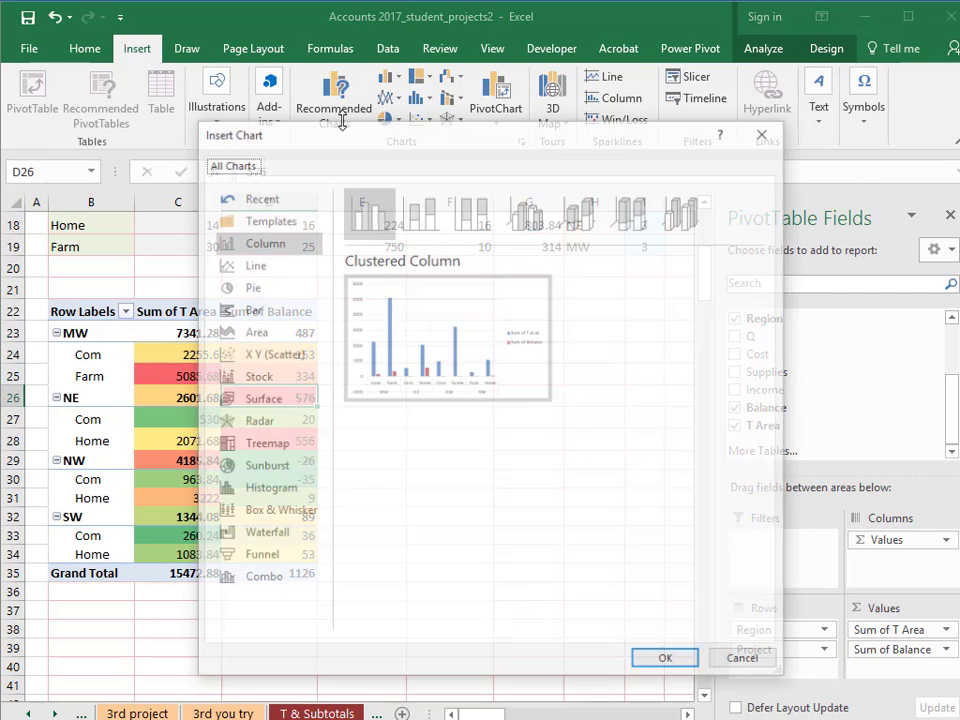
pyautogui.moveTo(418, 367)
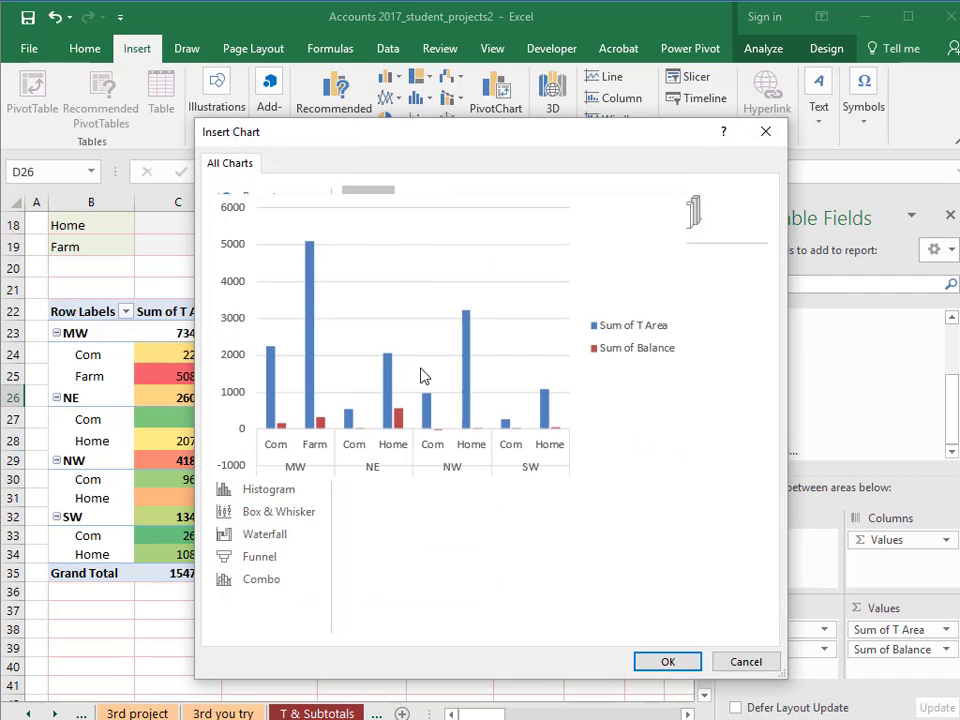
pyautogui.click(666, 663)
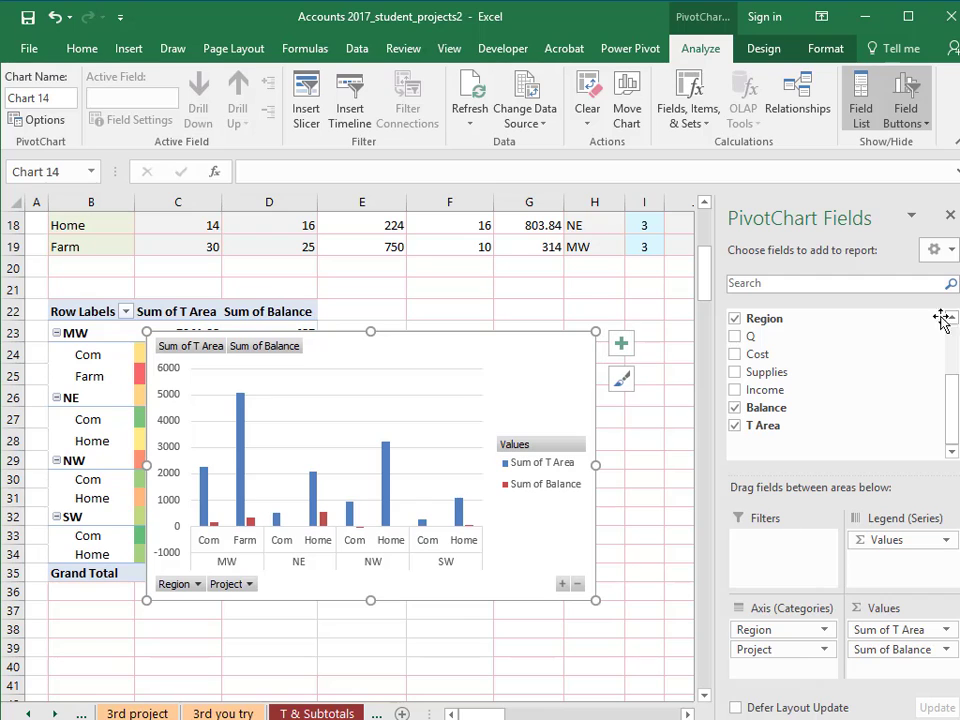
pyautogui.click(950, 215)
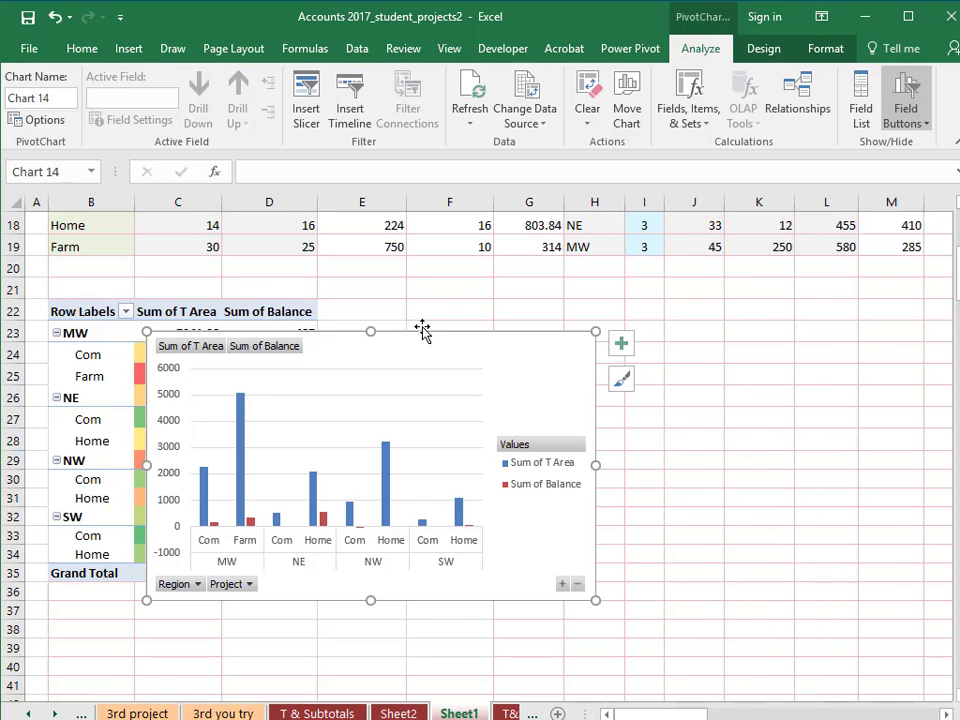
pyautogui.moveTo(420, 329); pyautogui.dragTo(642, 288)
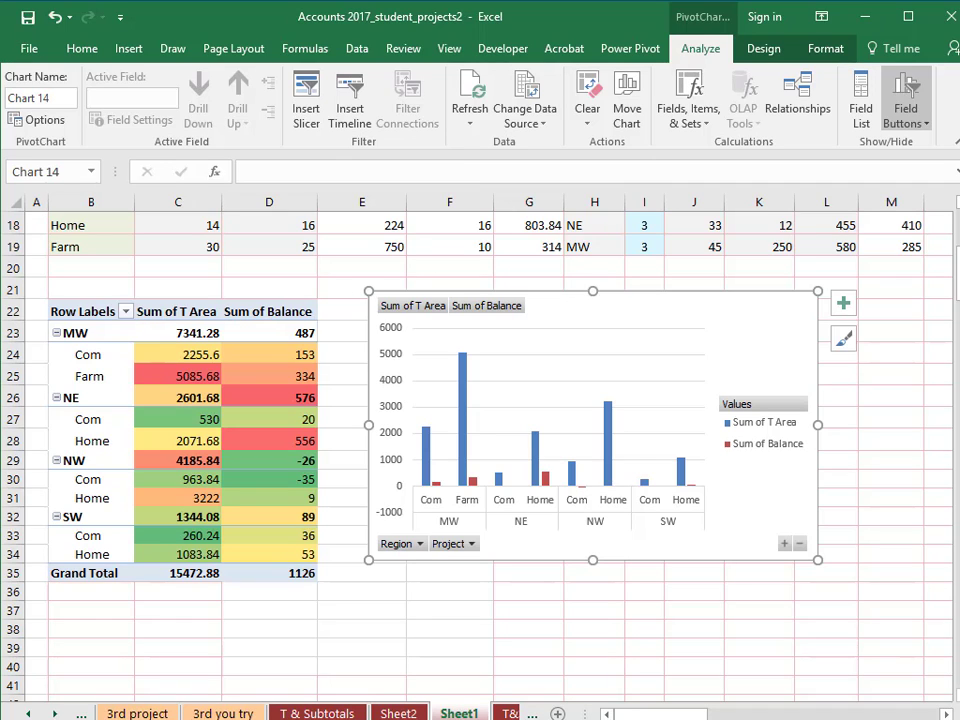
# Bring back the PivotTable field list and show Sum of T Area as % of Grand Total
pyautogui.click(170, 395)
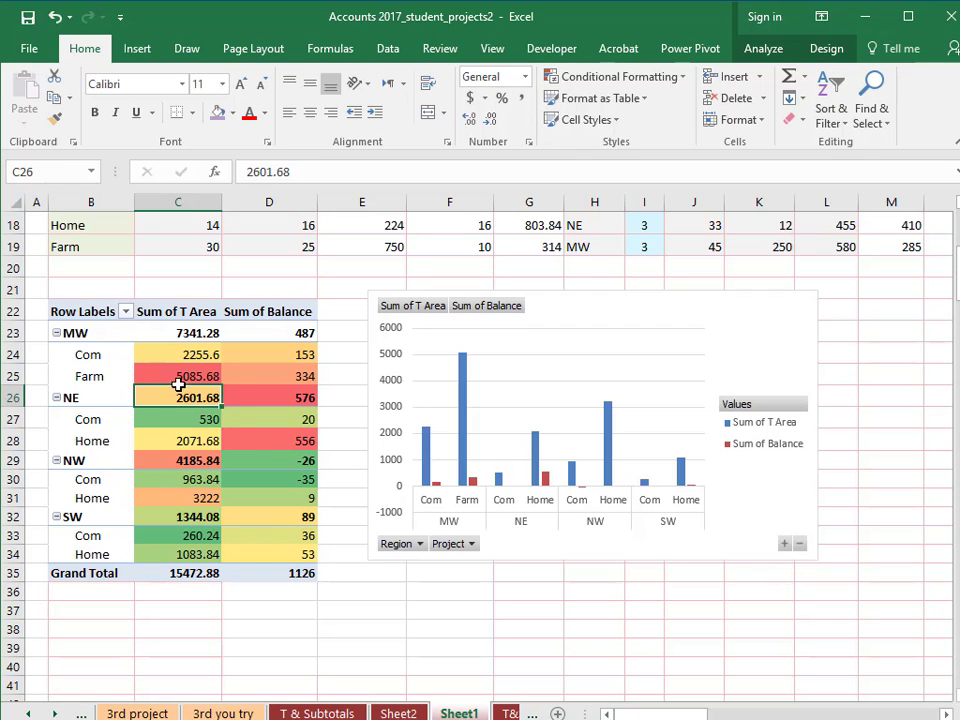
pyautogui.keyDown('shift'); pyautogui.click(213, 380); pyautogui.keyUp('shift')
pyautogui.click(763, 48)
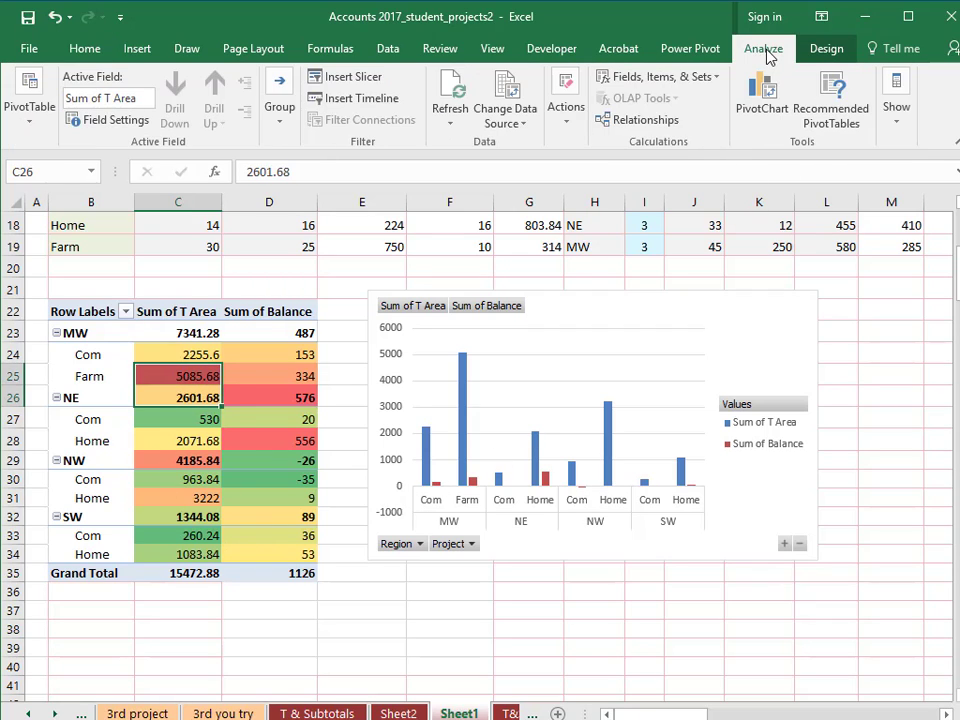
pyautogui.click(896, 130)
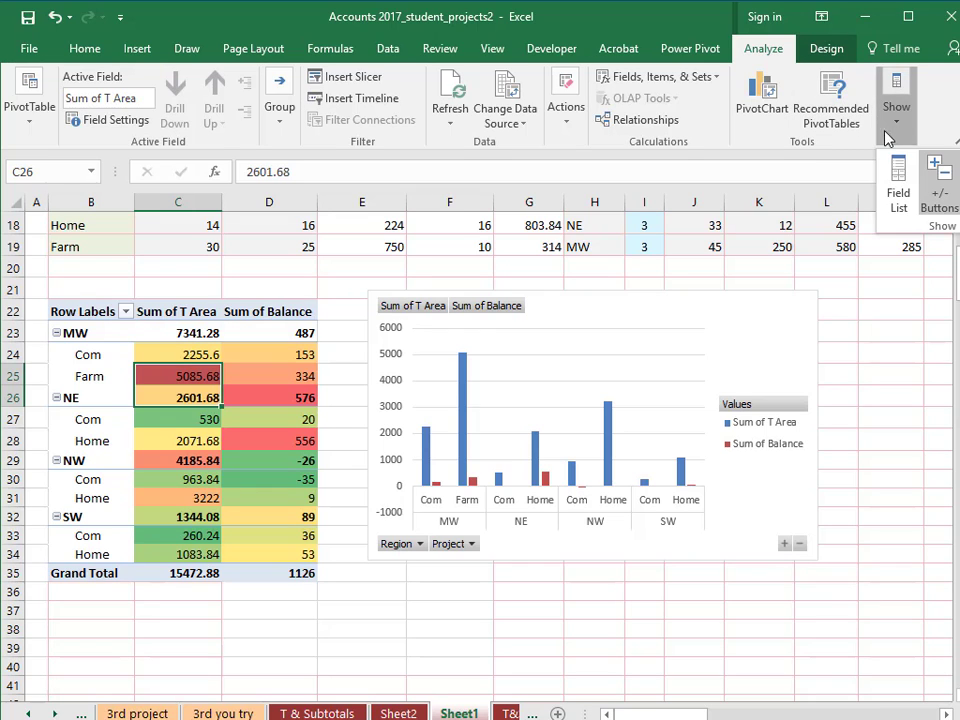
pyautogui.click(899, 185)
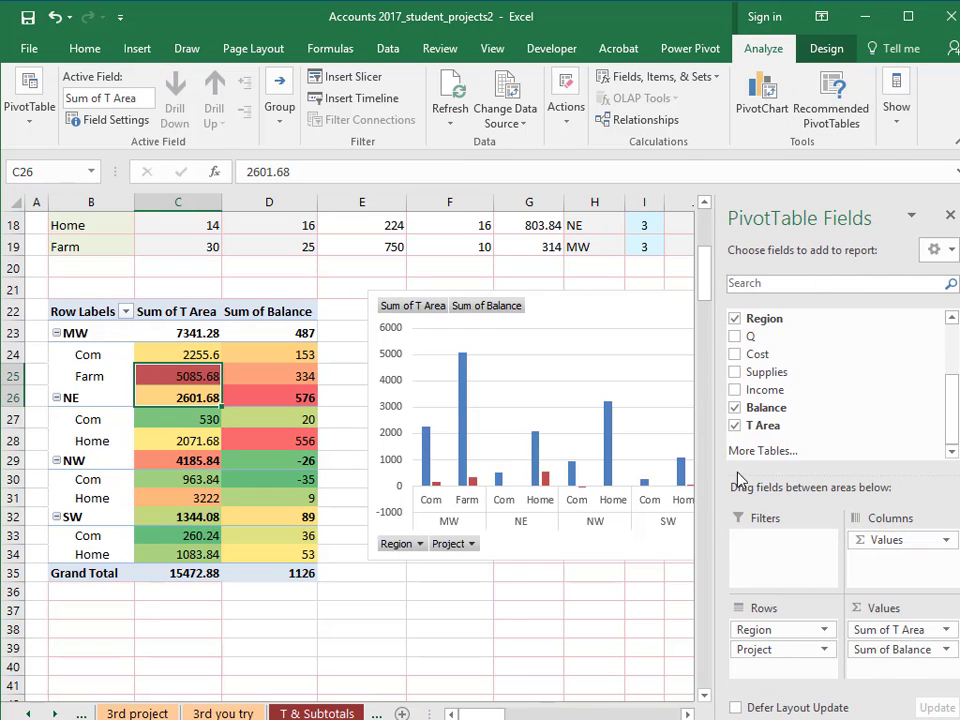
pyautogui.click(945, 630)
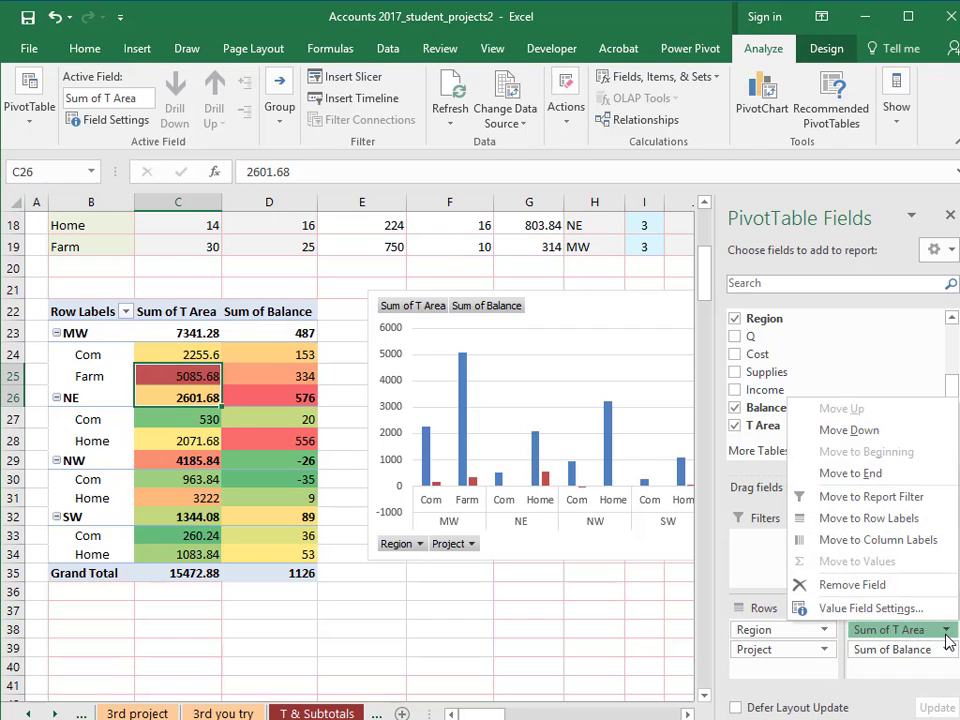
pyautogui.click(900, 610)
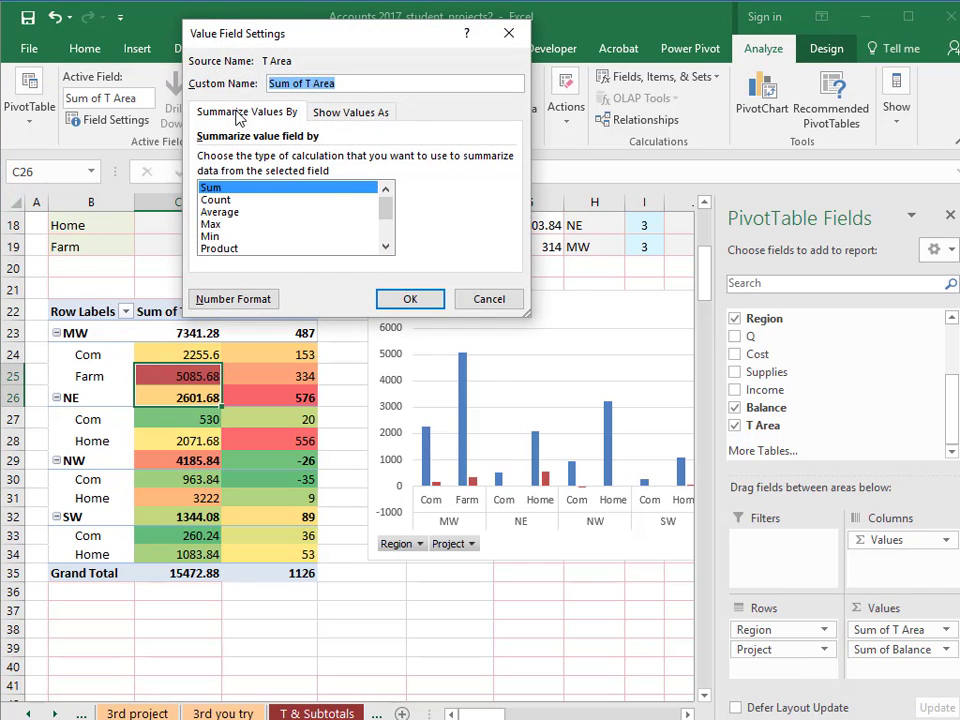
pyautogui.click(350, 113)
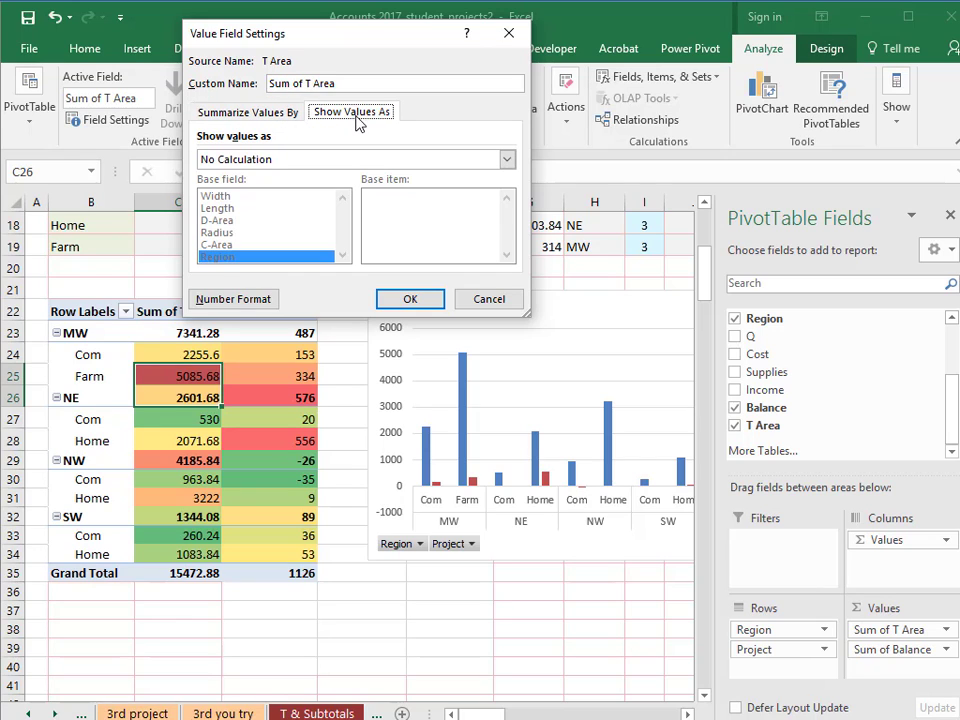
pyautogui.click(506, 159)
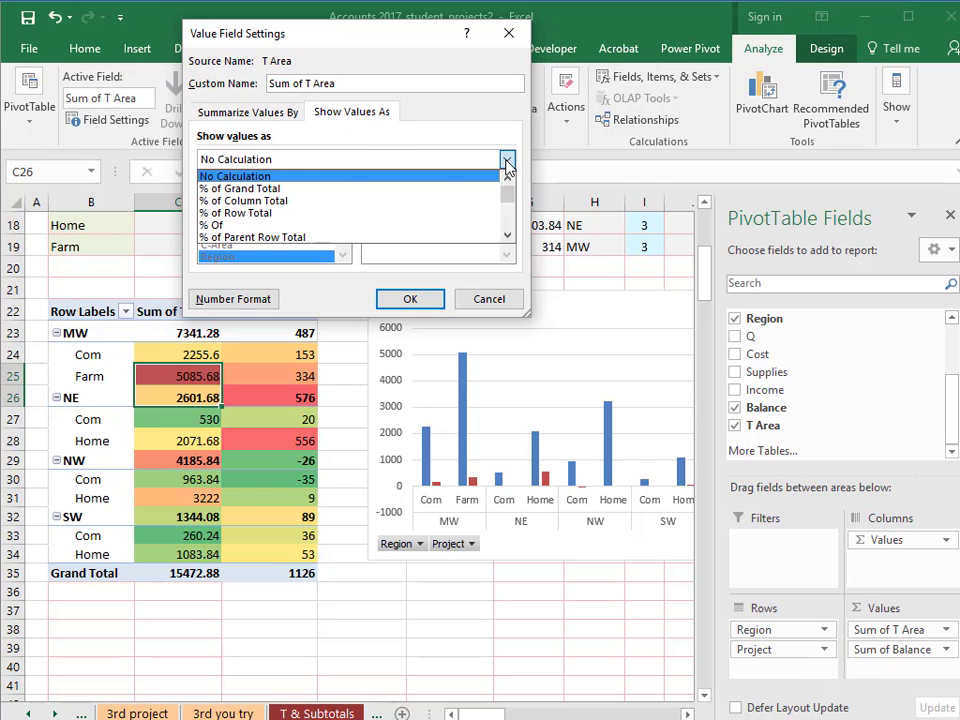
pyautogui.click(485, 190)
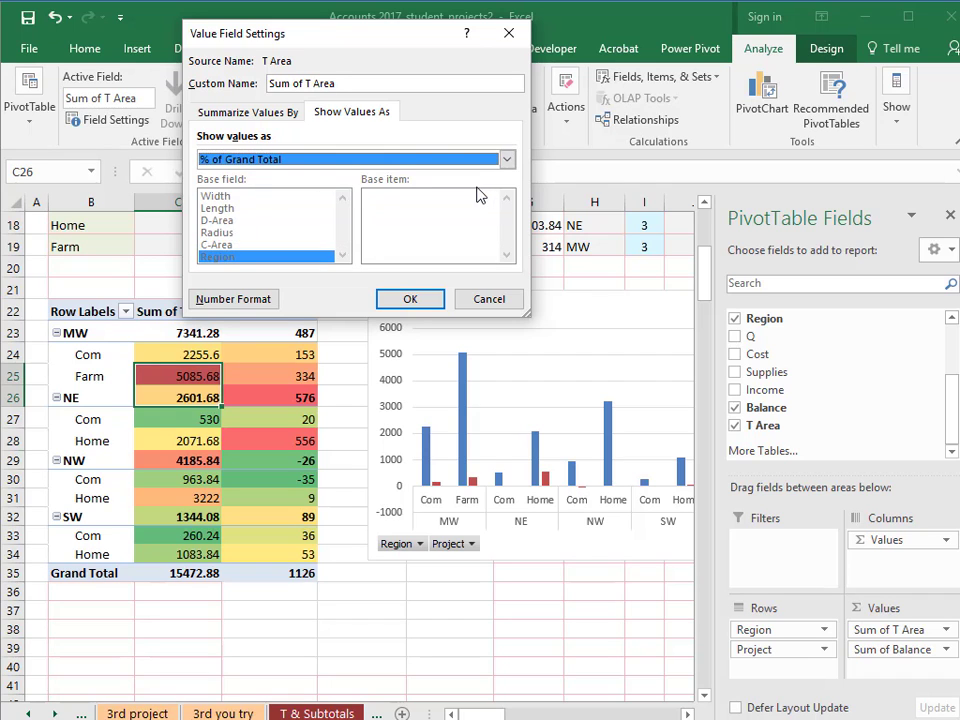
pyautogui.click(401, 302)
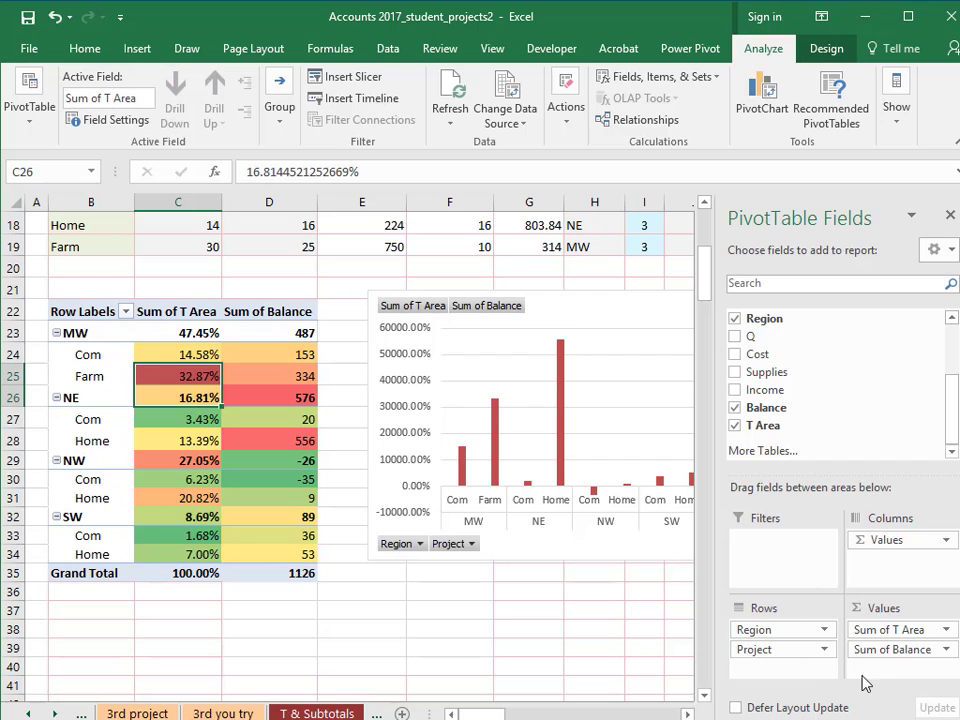
# Show Sum of Balance as % of Grand Total and close the field list
pyautogui.click(945, 651)
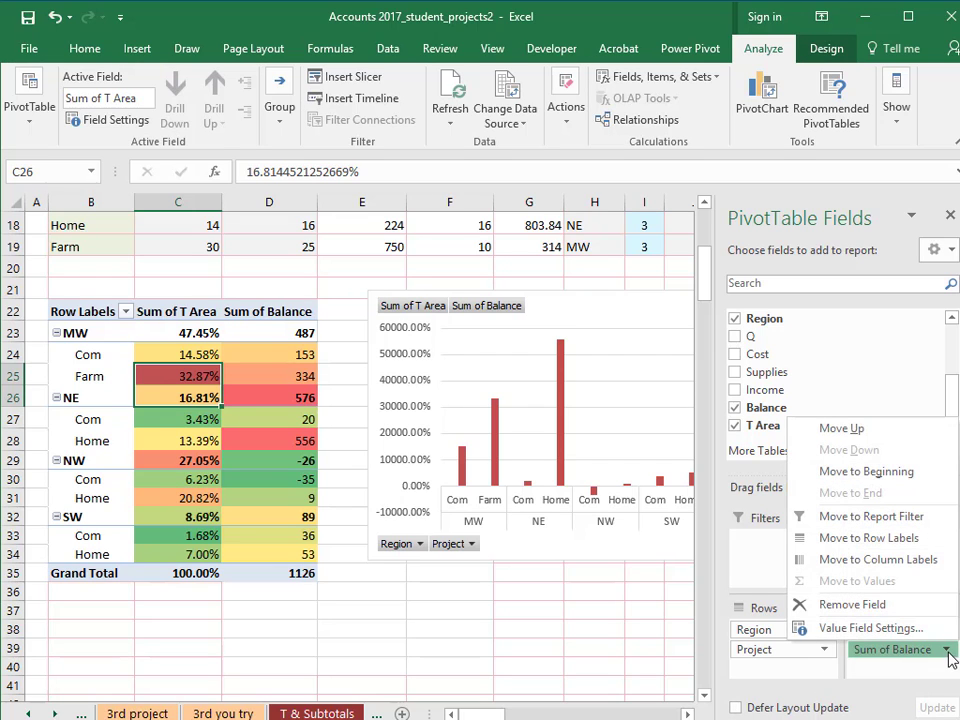
pyautogui.click(898, 638)
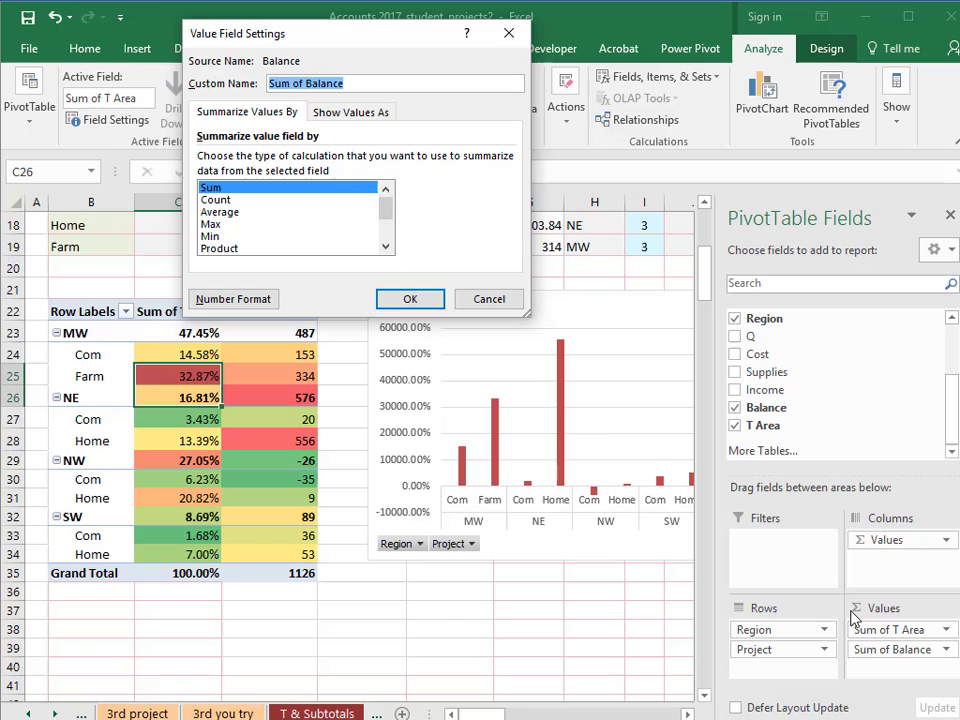
pyautogui.click(362, 113)
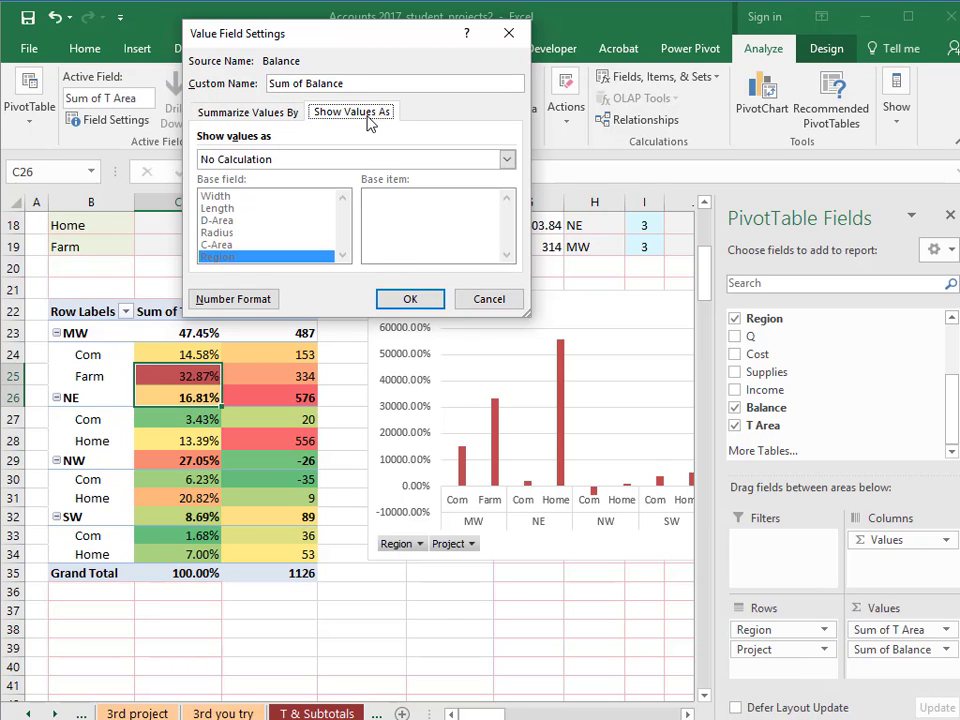
pyautogui.click(507, 160)
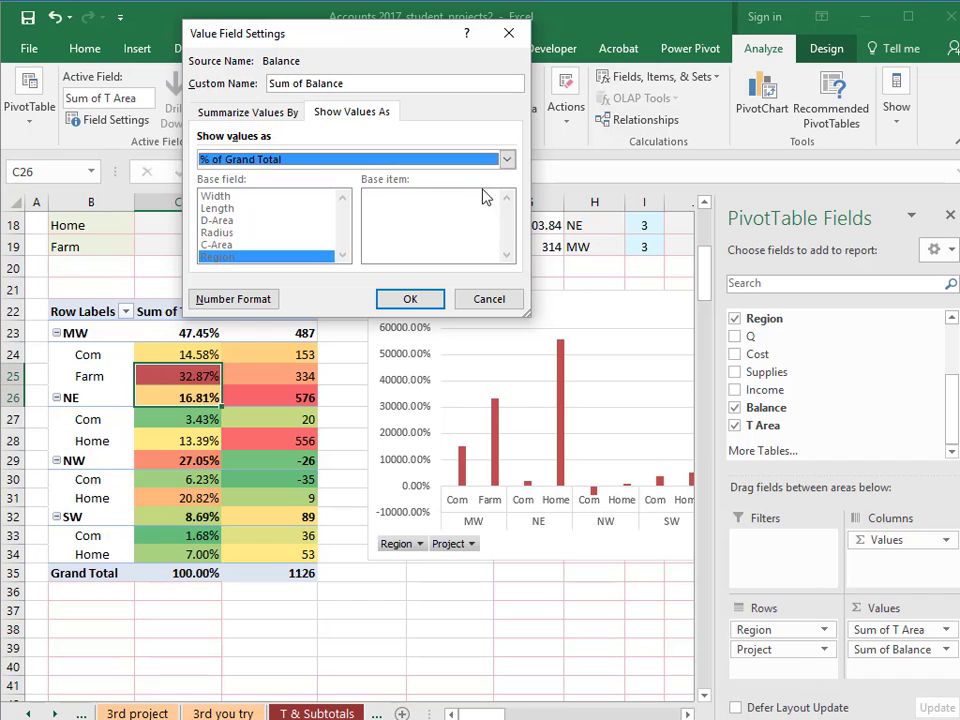
pyautogui.click(407, 299)
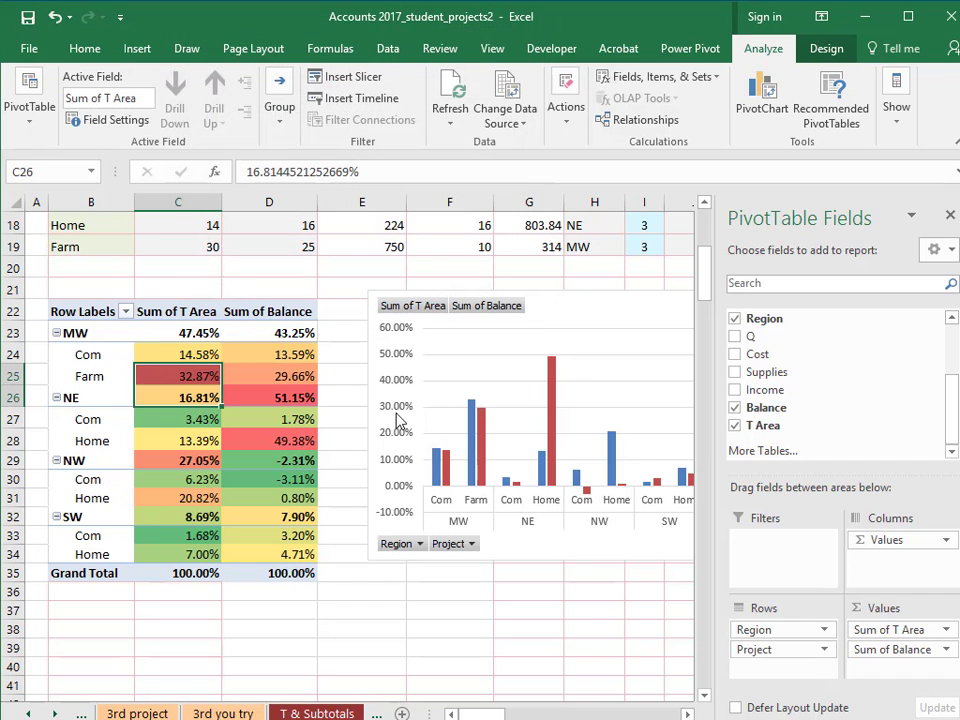
pyautogui.click(949, 217)
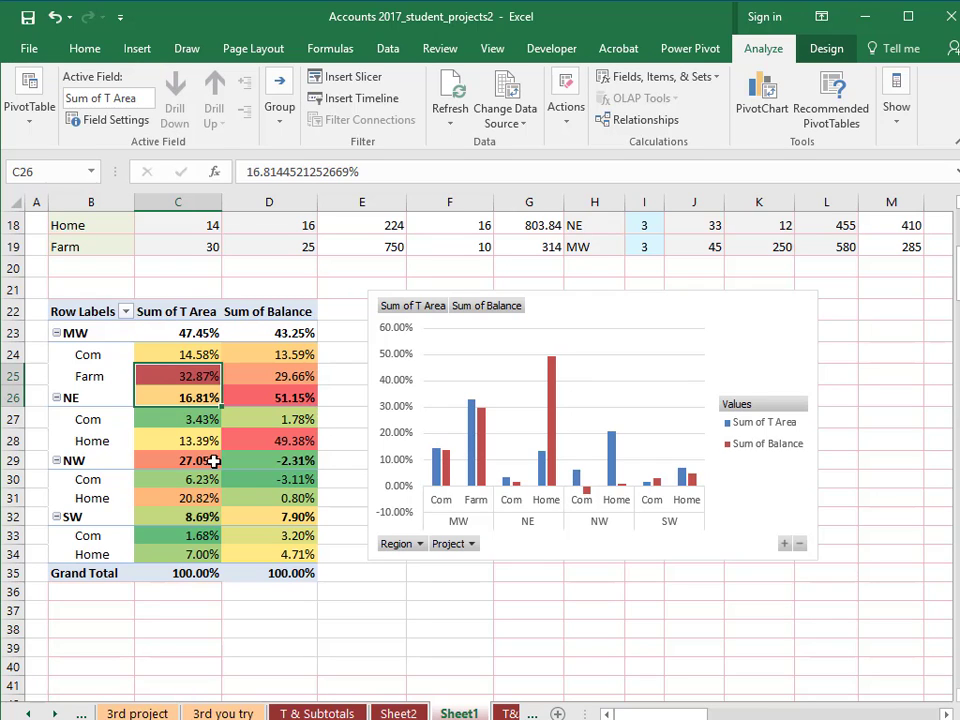
# Collapse regions MW, NE, NW and SW in the PivotTable and compare their Balance and T Area percentages
pyautogui.click(56, 334)
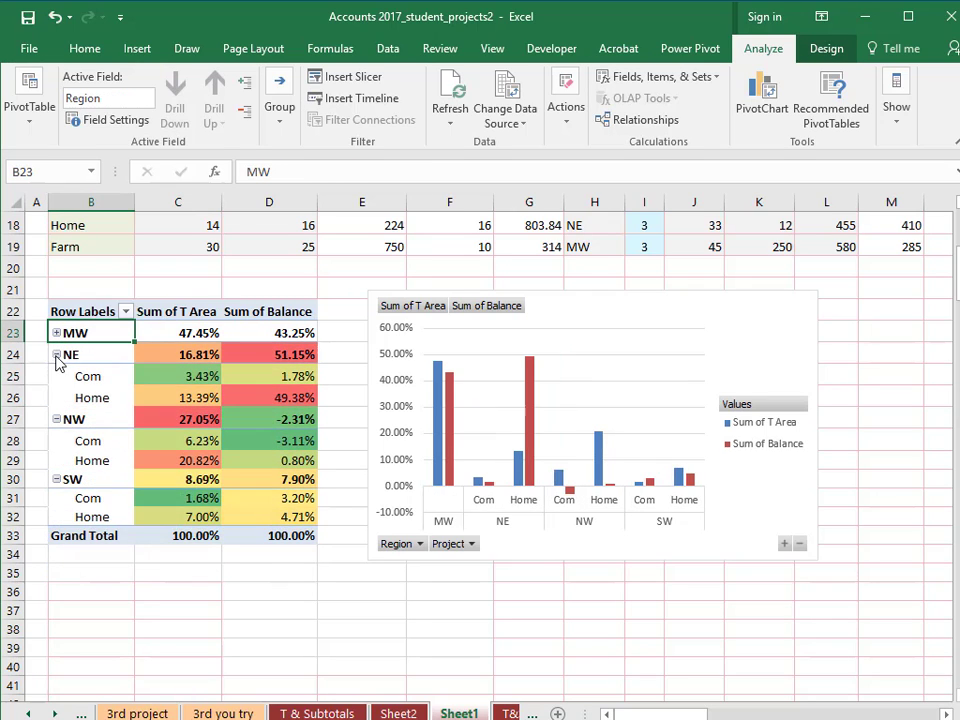
pyautogui.click(56, 355)
pyautogui.click(56, 376)
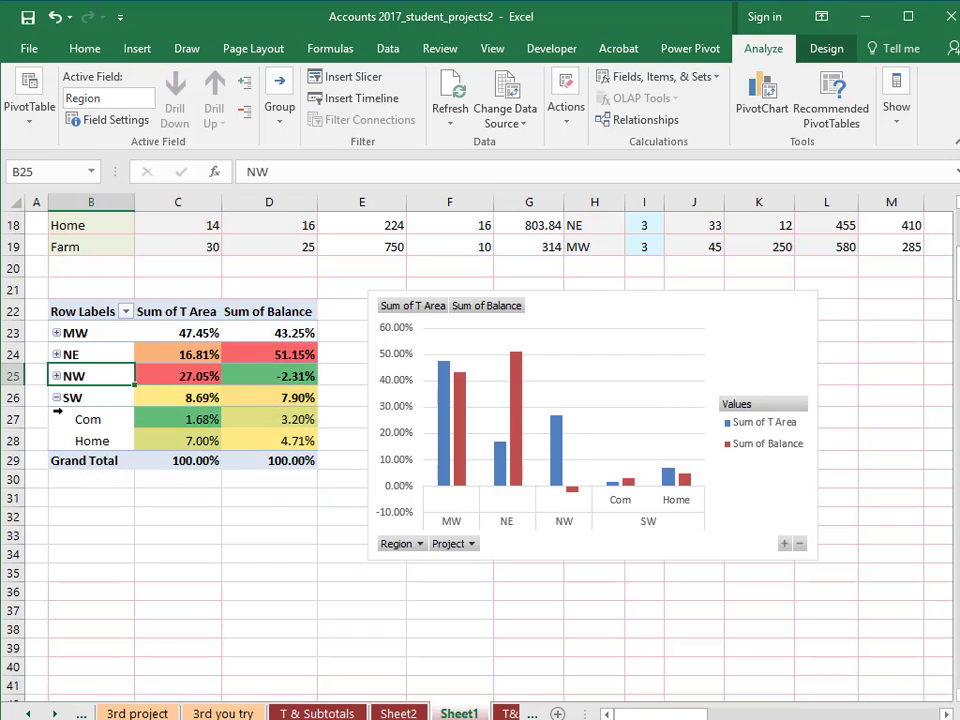
pyautogui.click(56, 397)
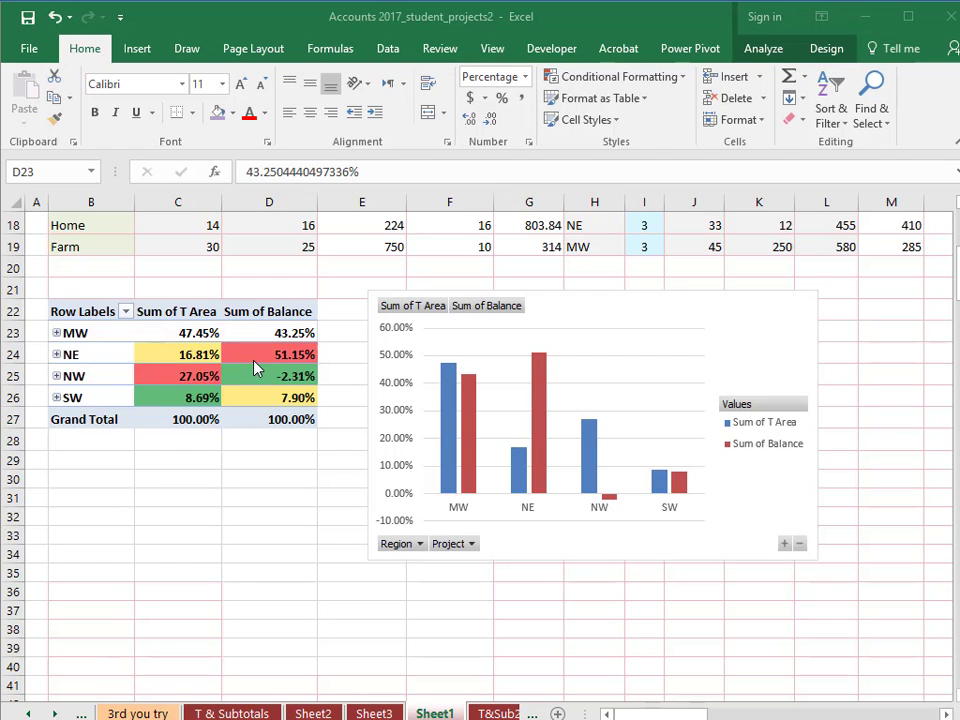
pyautogui.click(265, 403)
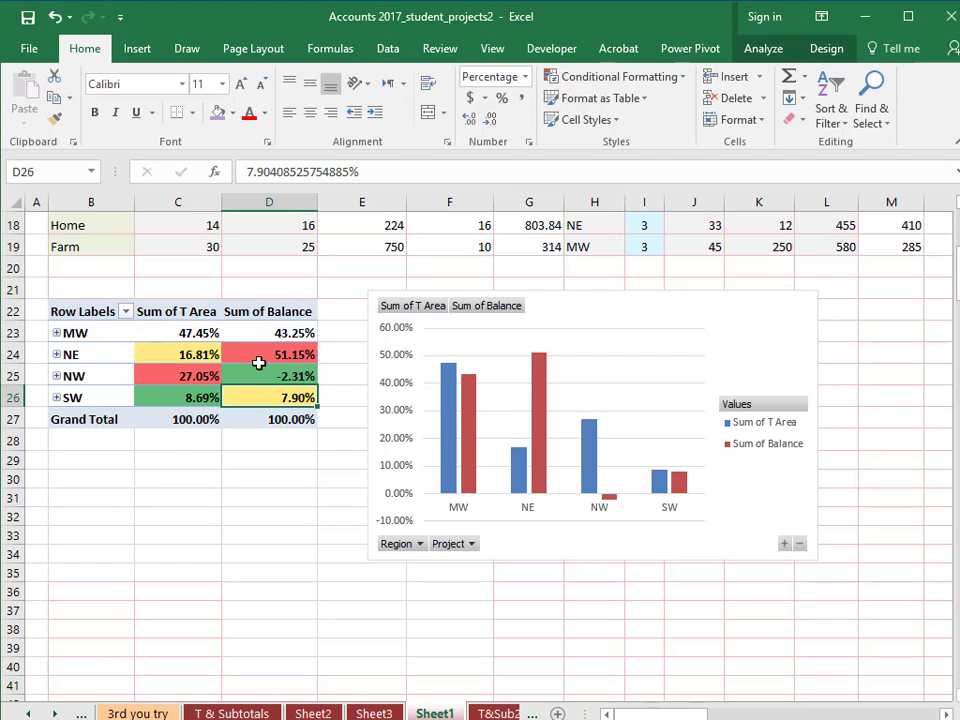
pyautogui.moveTo(261, 332); pyautogui.dragTo(253, 395)
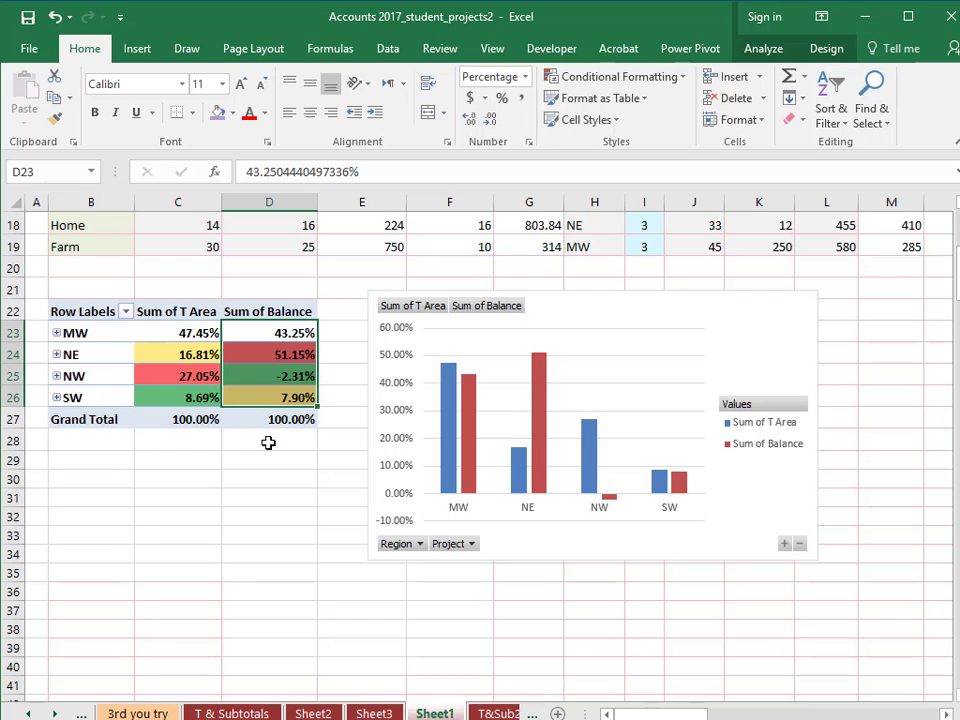
pyautogui.moveTo(165, 334); pyautogui.dragTo(152, 392)
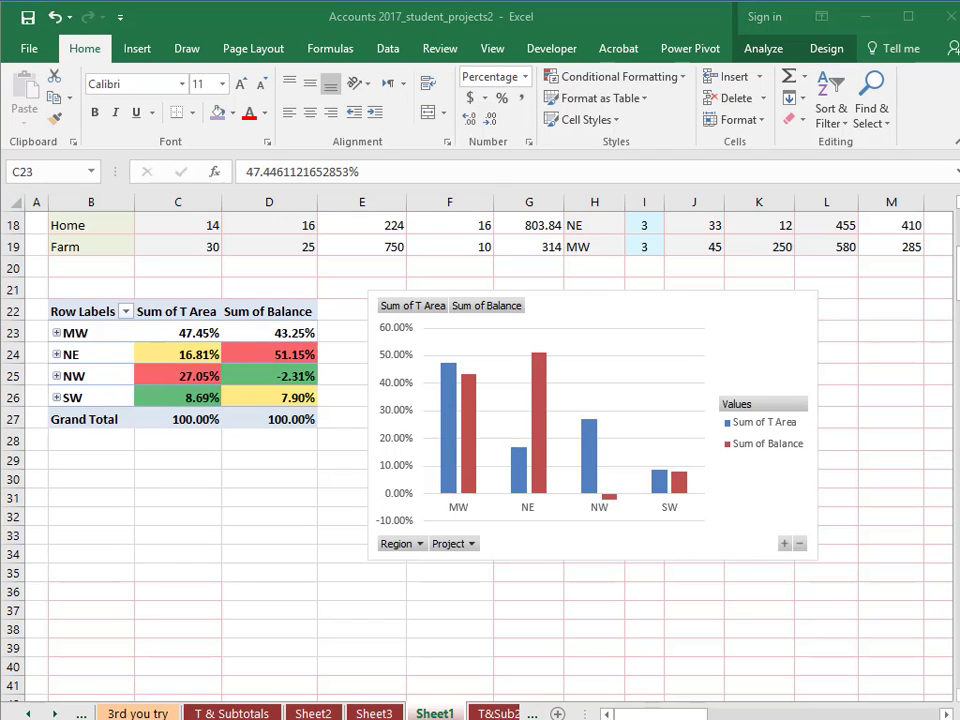
# Expand regions MW, NE, NW and SW in the PivotTable and select the Balance cell of NE Com
pyautogui.click(55, 334)
pyautogui.click(56, 333)
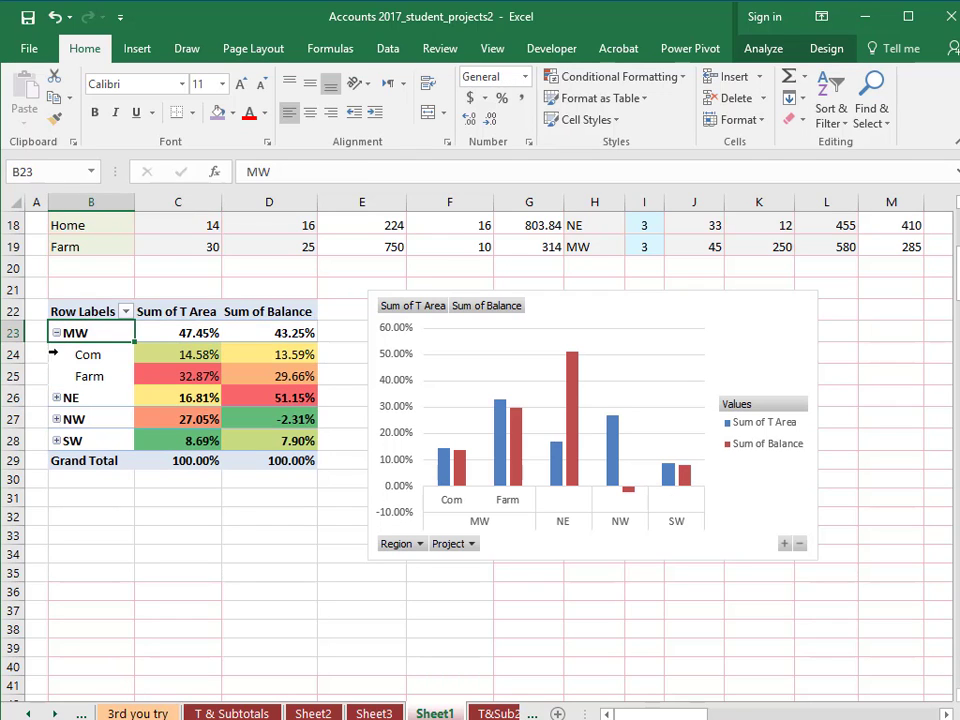
pyautogui.click(56, 397)
pyautogui.click(56, 397)
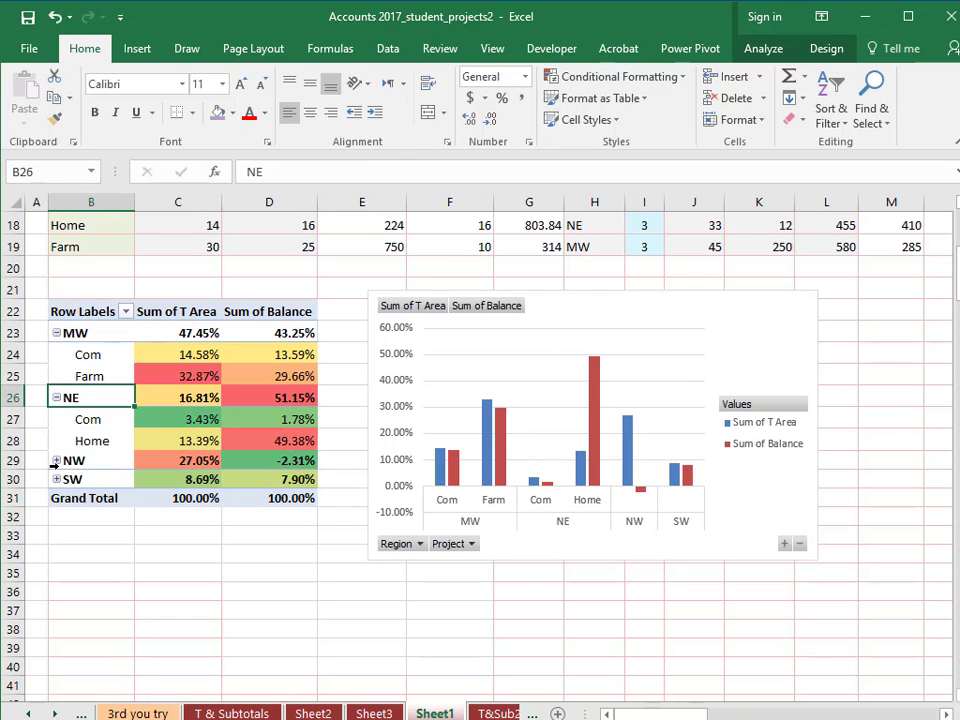
pyautogui.click(56, 460)
pyautogui.click(56, 516)
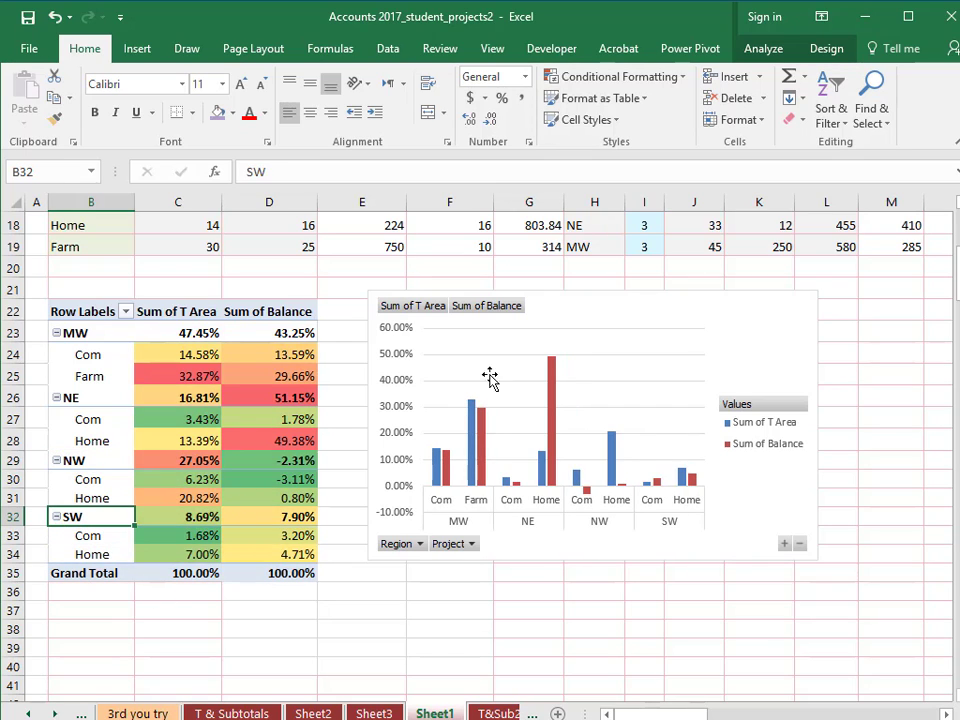
pyautogui.click(255, 418)
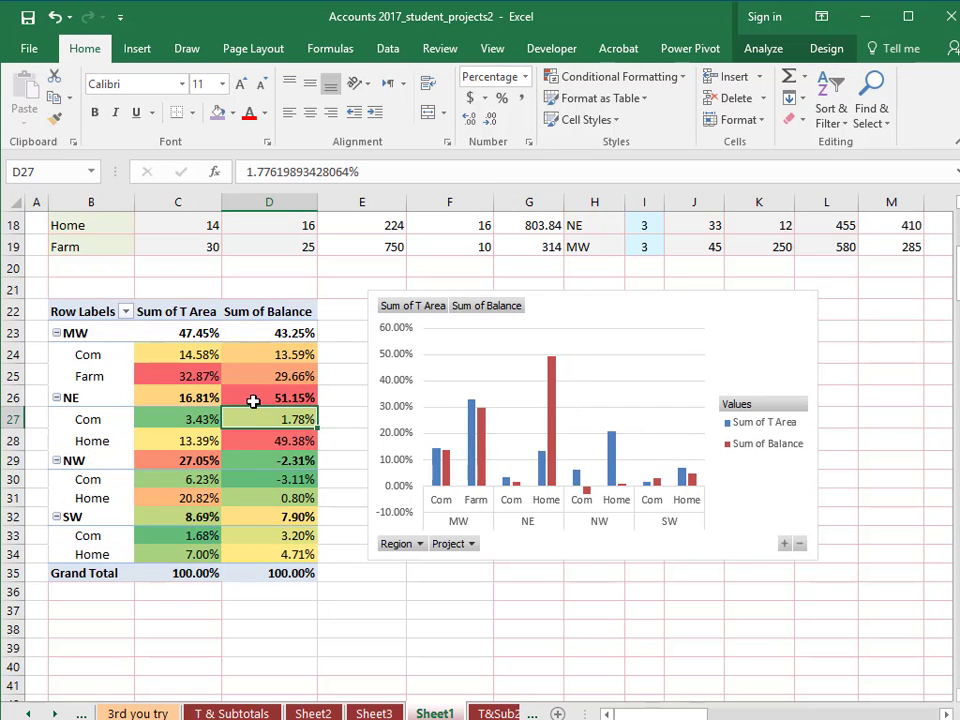
# Bring back the PivotTable field list and set Sum of T Area to show values with No Calculation
pyautogui.click(760, 48)
pyautogui.click(899, 122)
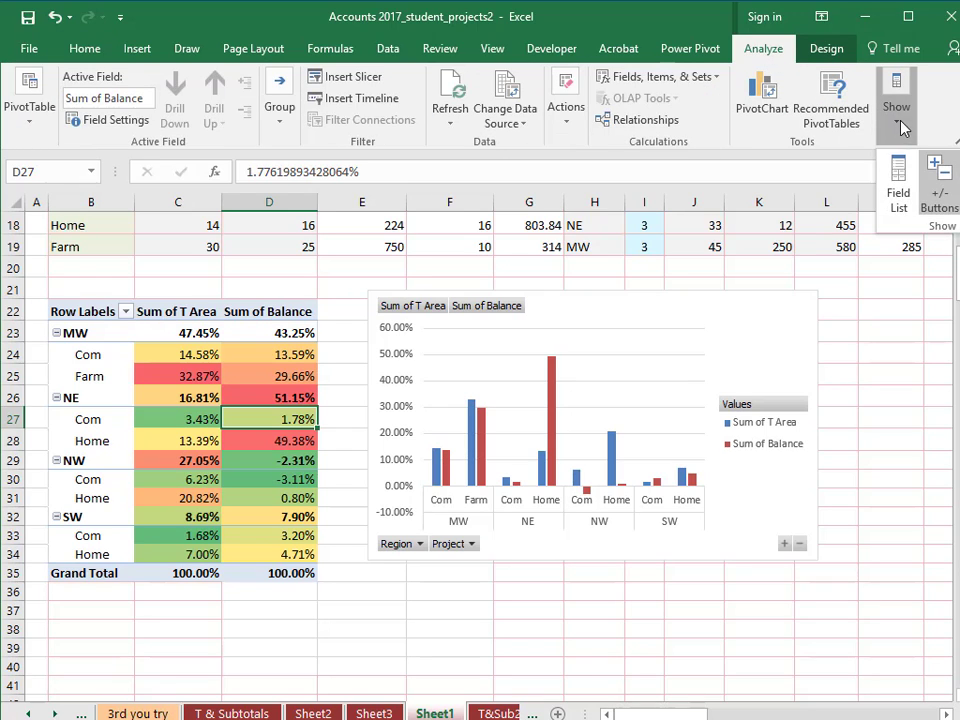
pyautogui.click(899, 188)
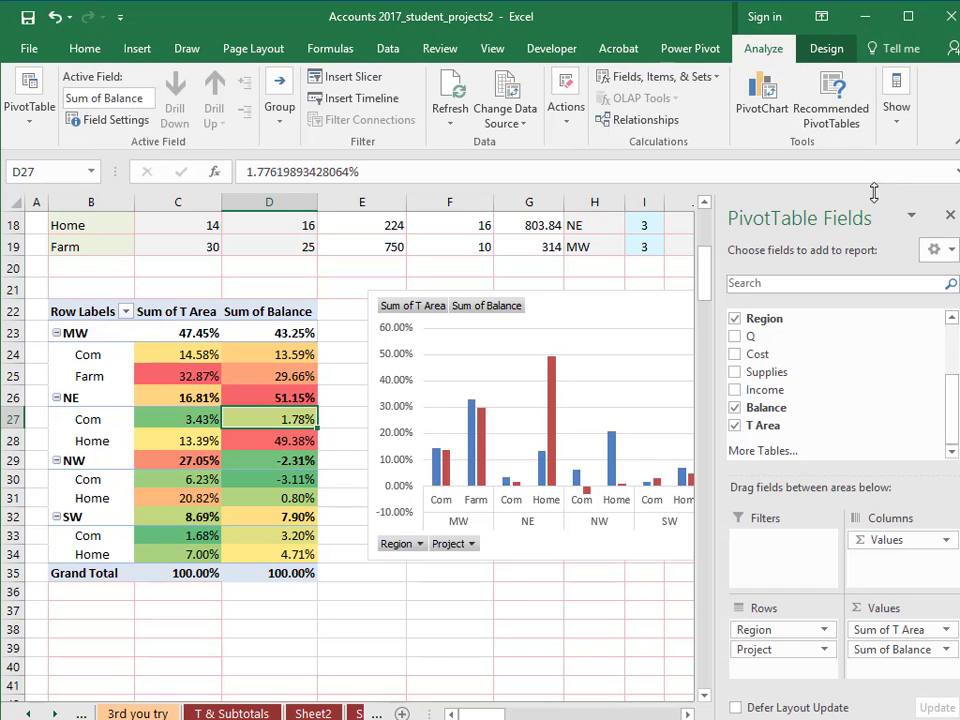
pyautogui.click(946, 630)
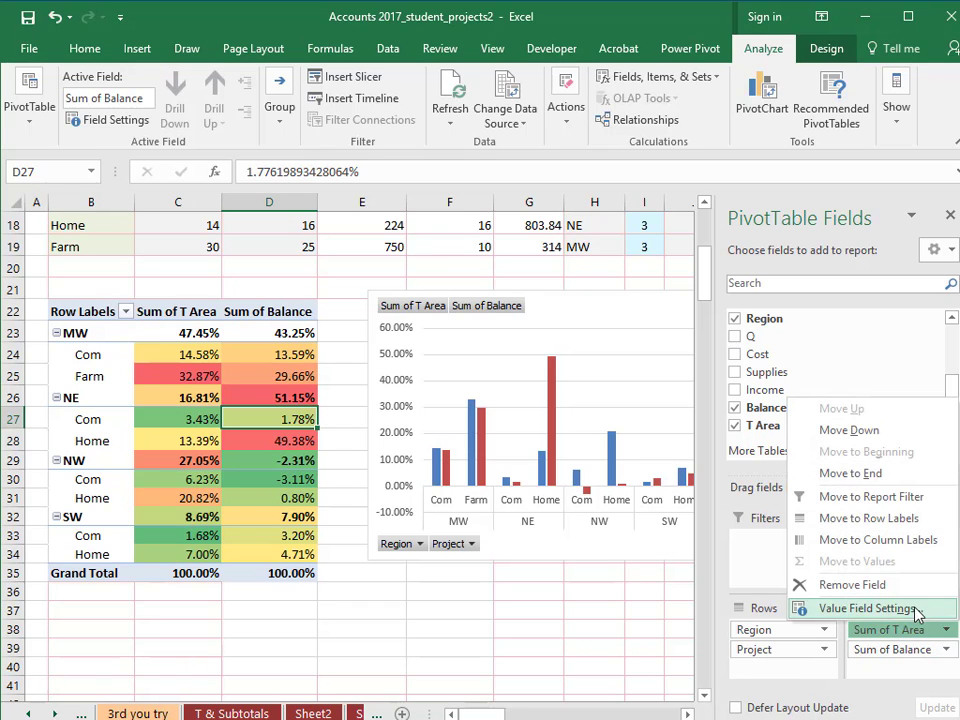
pyautogui.click(866, 608)
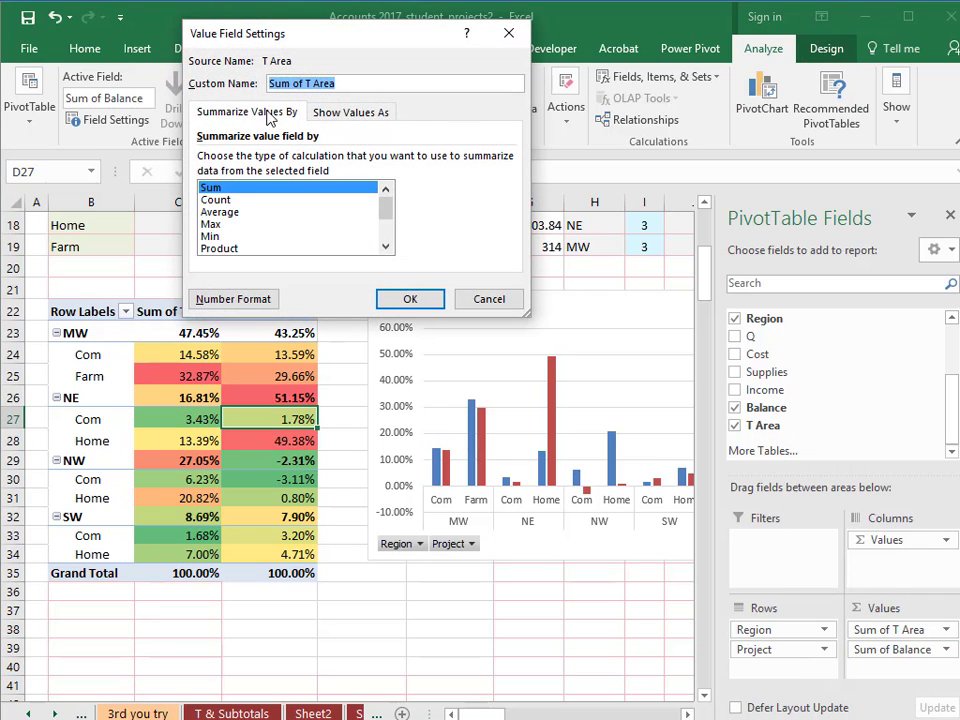
pyautogui.click(352, 113)
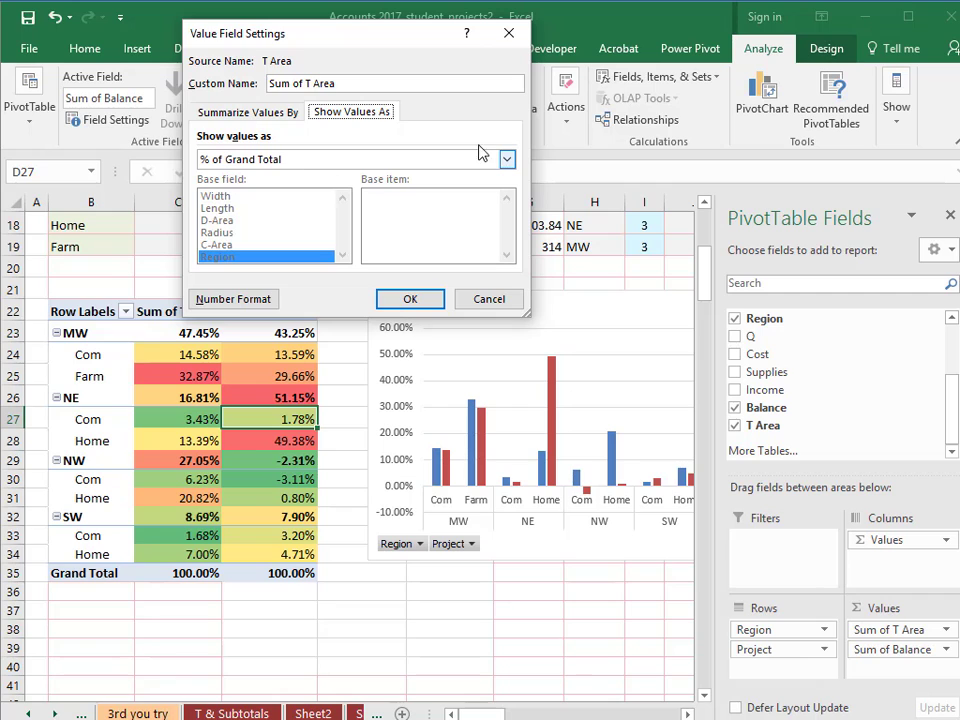
pyautogui.click(507, 160)
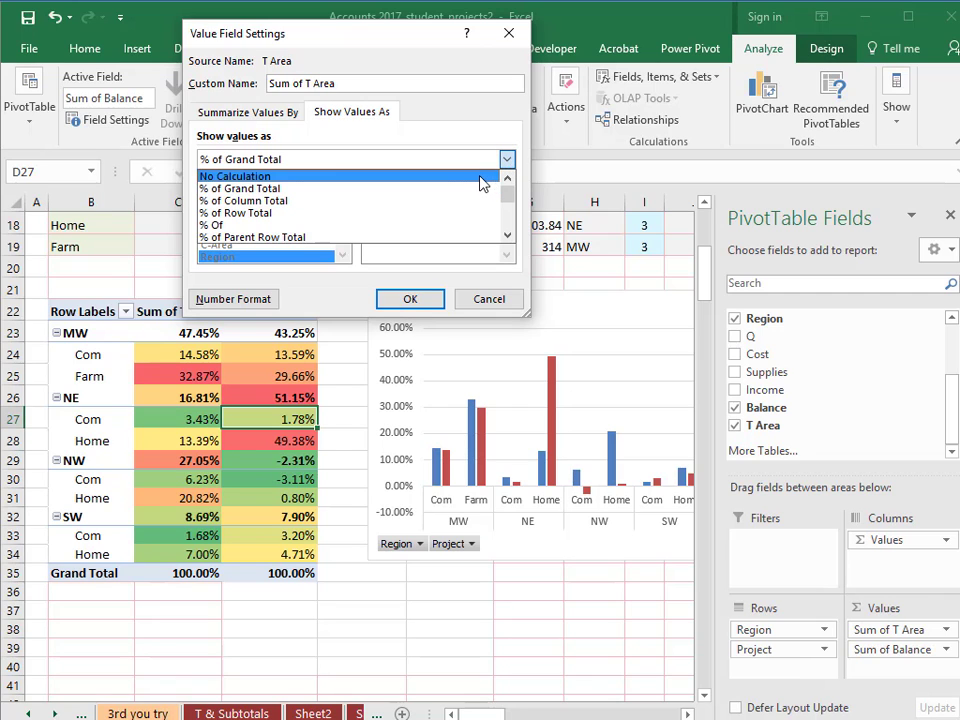
pyautogui.click(484, 178)
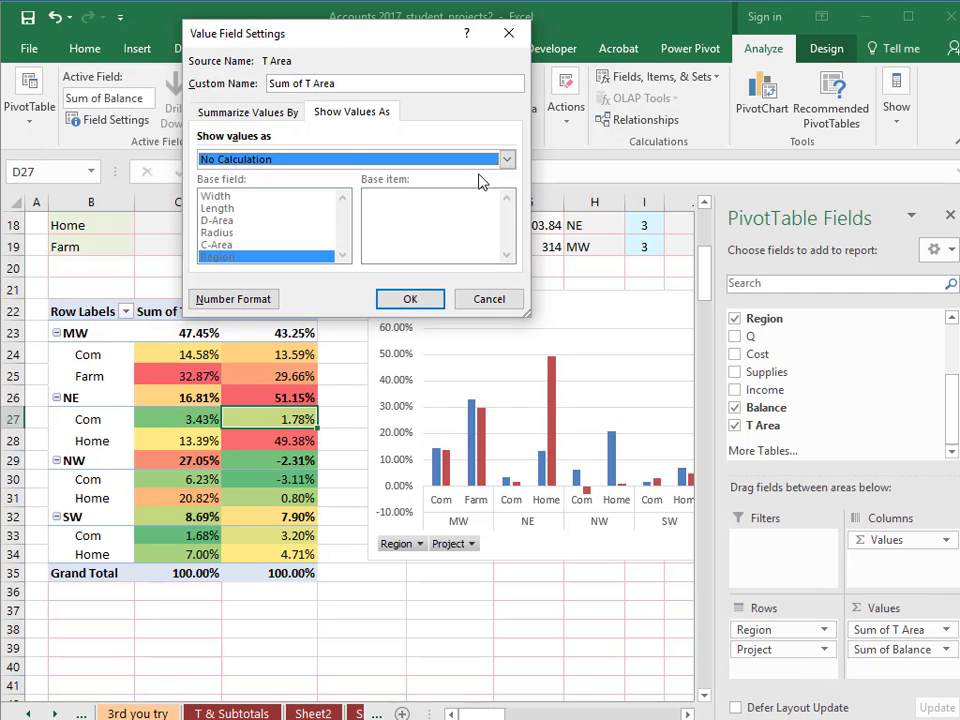
pyautogui.click(405, 299)
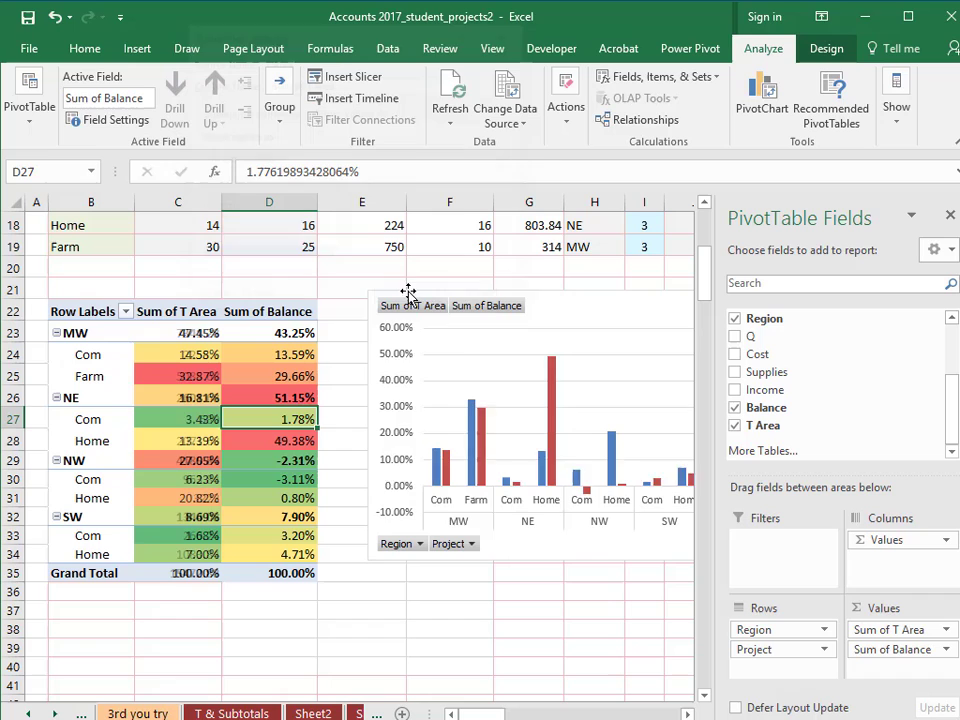
# Set Sum of Balance to show values with No Calculation, and move the selection off the PivotTable
pyautogui.click(920, 649)
pyautogui.click(928, 629)
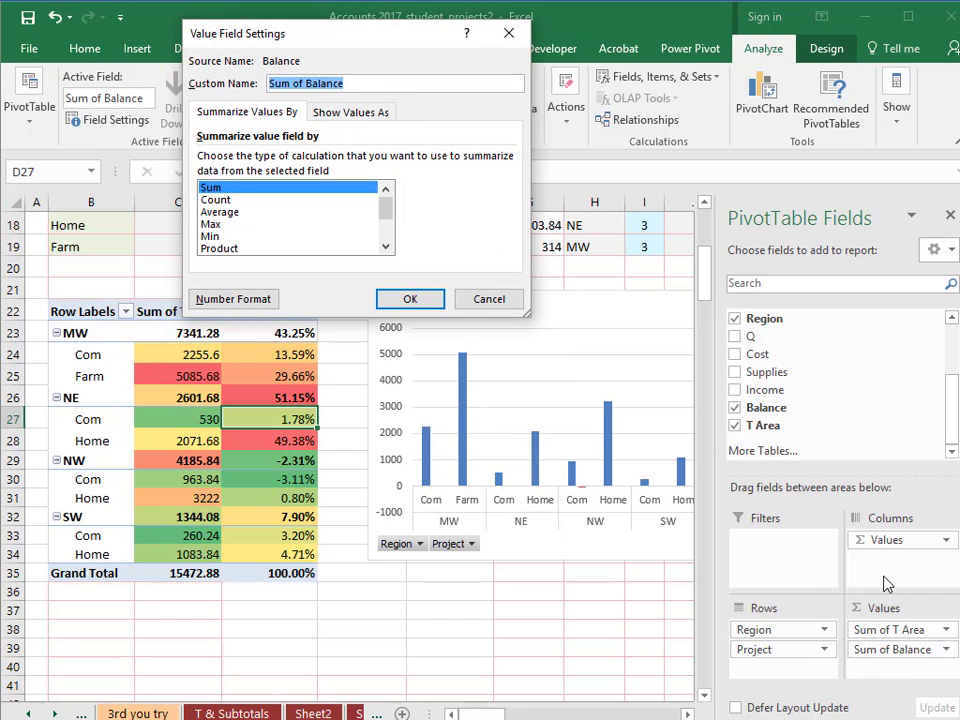
pyautogui.click(353, 112)
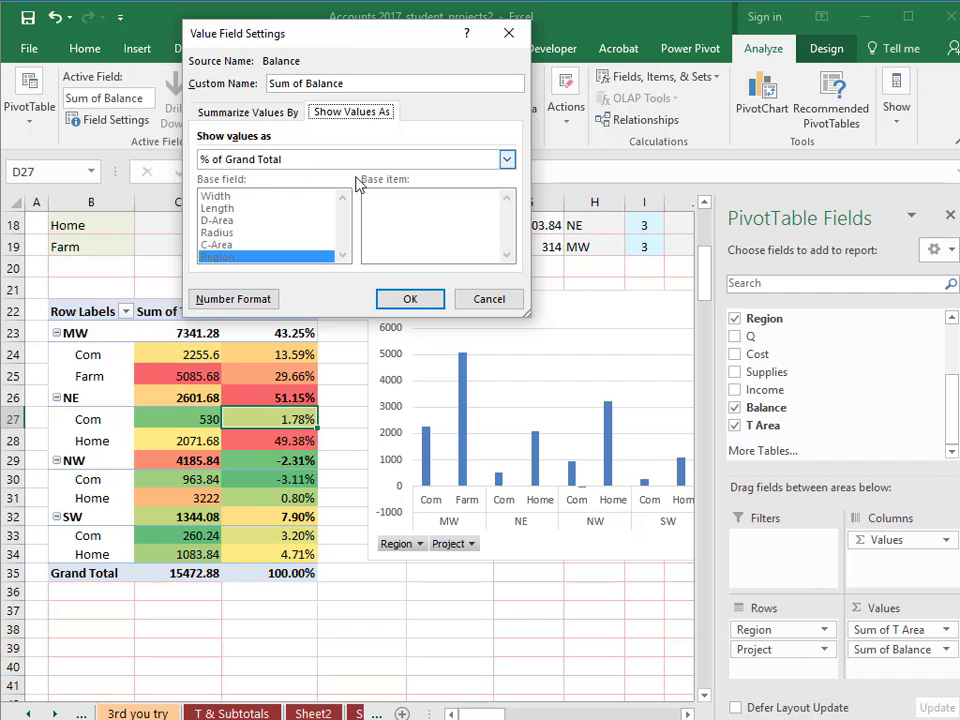
pyautogui.click(507, 159)
pyautogui.click(480, 177)
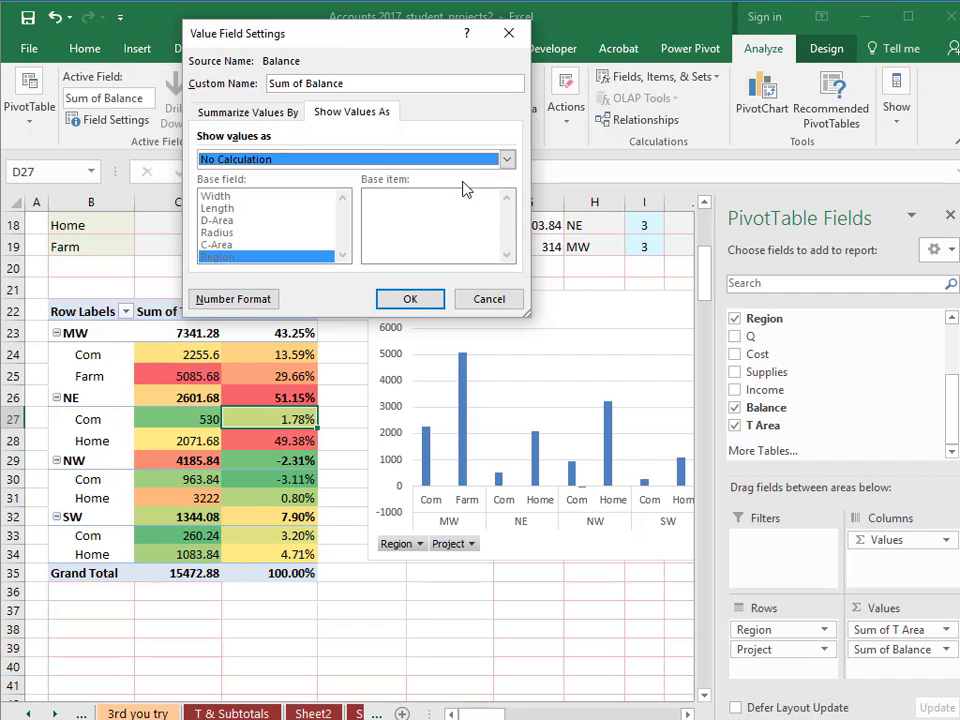
pyautogui.click(412, 300)
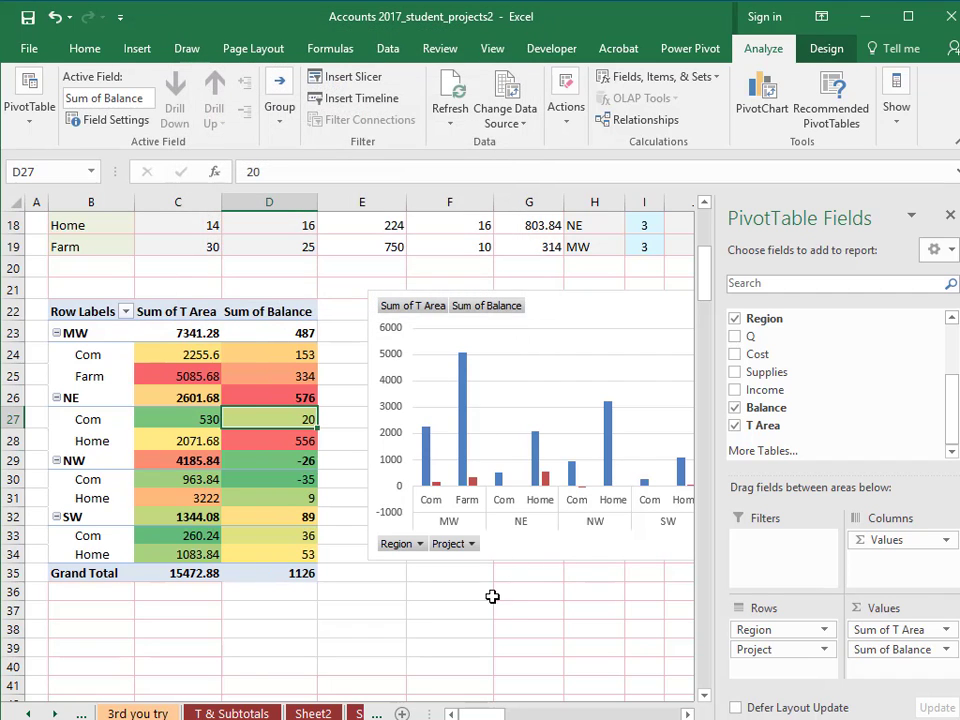
pyautogui.click(490, 610)
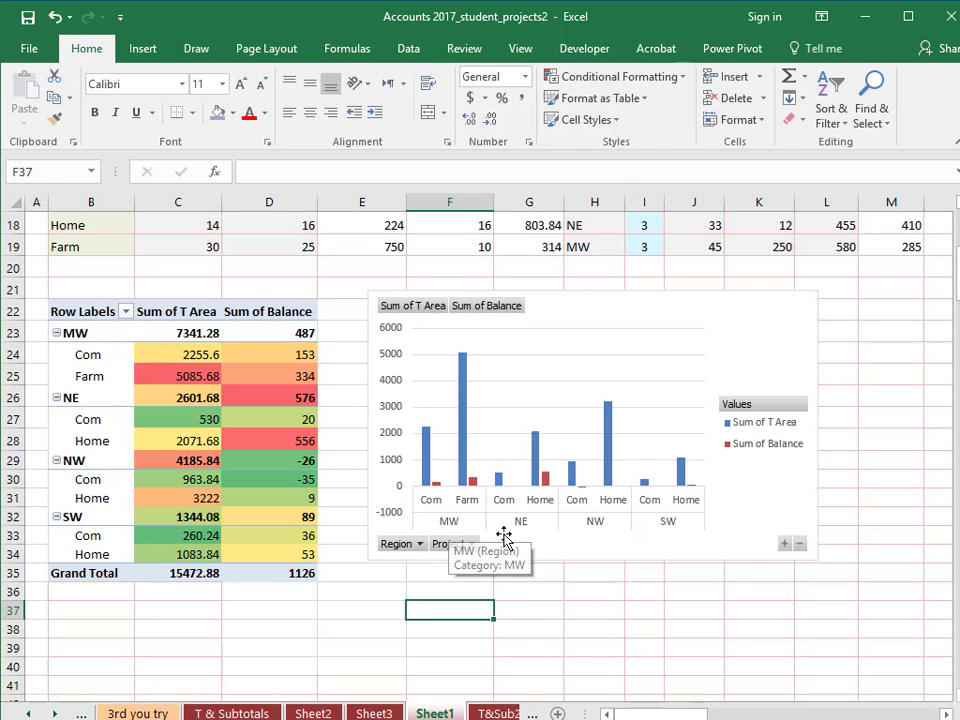
# Collapse regions NW, SW, NE and MW so the PivotTable and chart summarise by region only
pyautogui.click(57, 467)
pyautogui.click(56, 461)
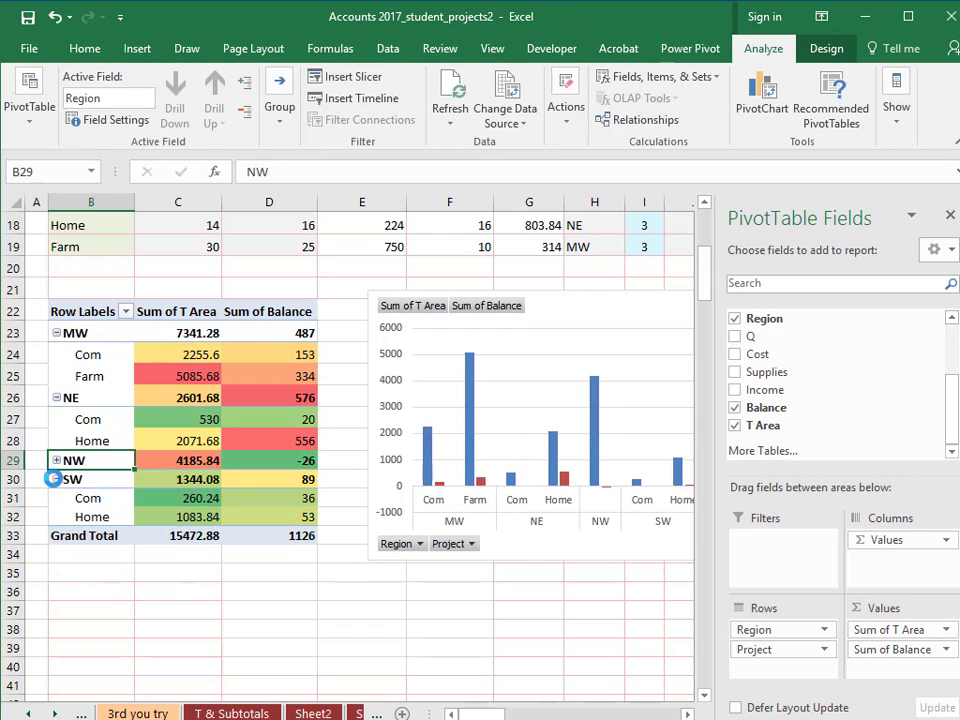
pyautogui.click(57, 479)
pyautogui.doubleClick(57, 399)
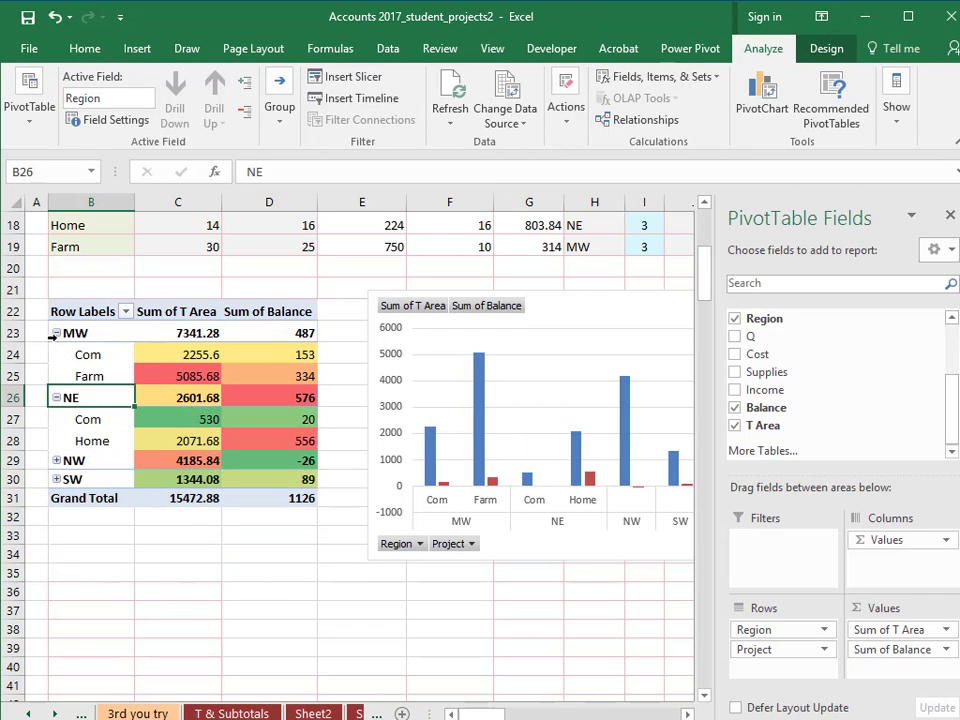
pyautogui.click(57, 333)
pyautogui.click(57, 354)
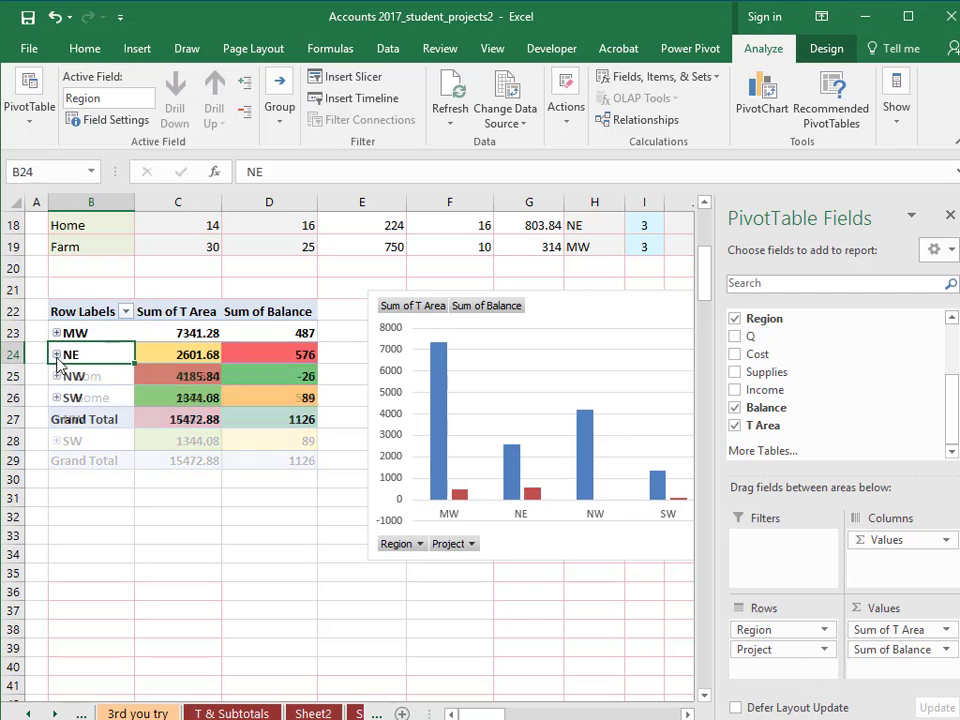
pyautogui.hscroll(3, 451, 688)
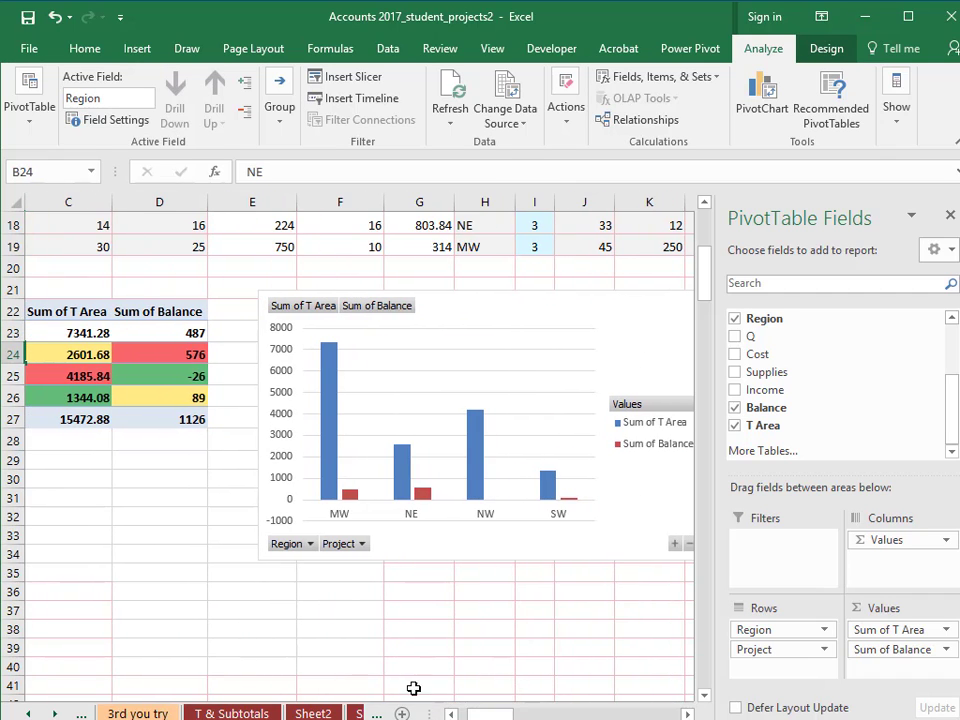
pyautogui.moveTo(490, 713); pyautogui.dragTo(462, 713)
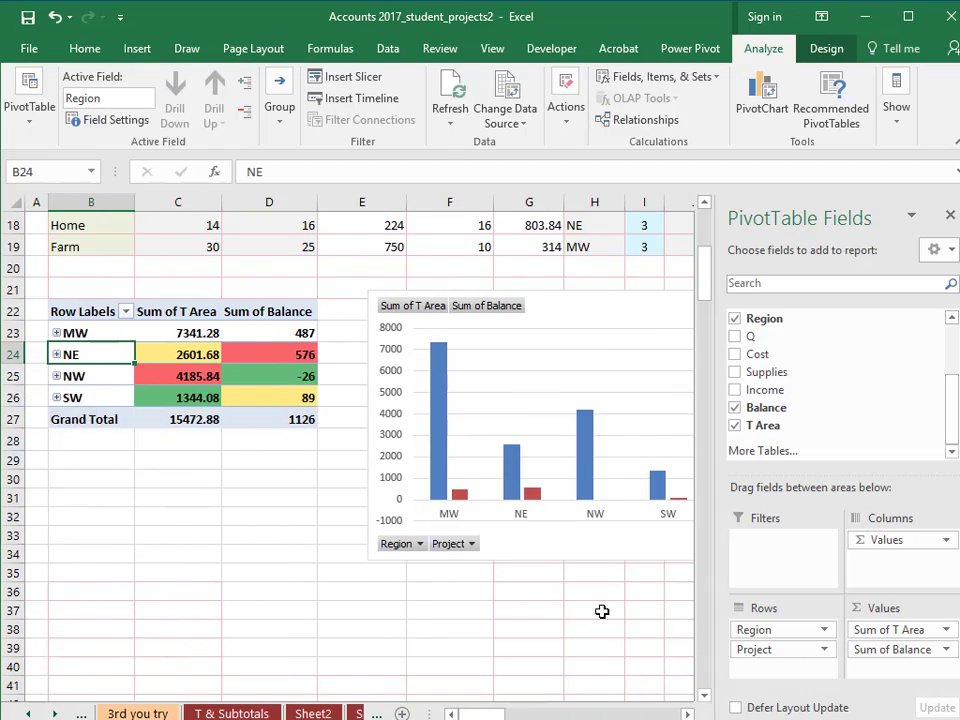
pyautogui.moveTo(704, 266); pyautogui.dragTo(704, 240)
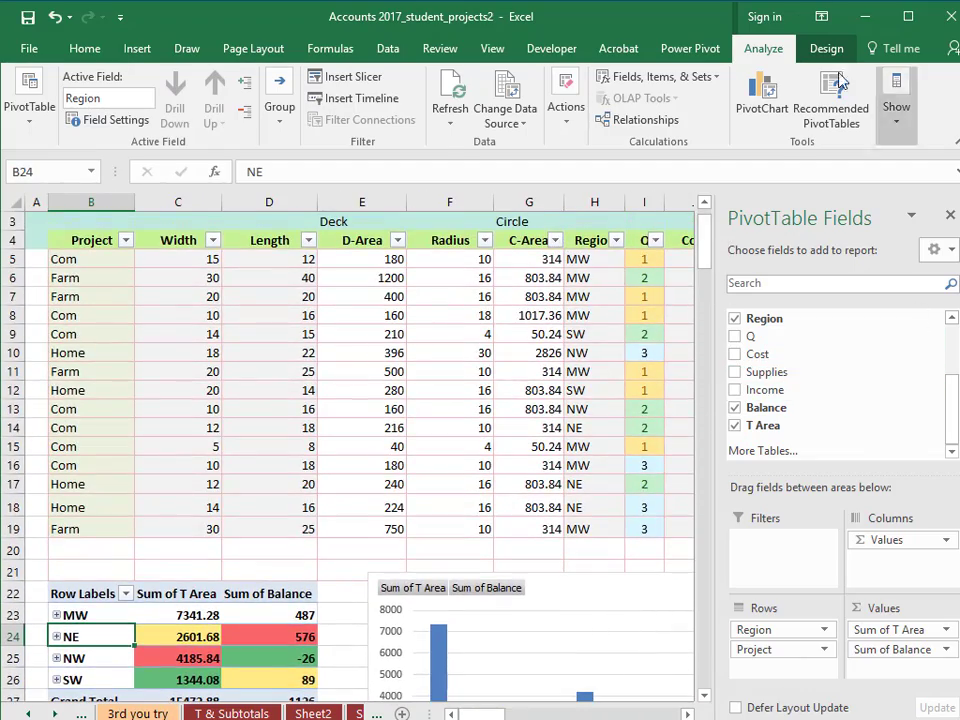